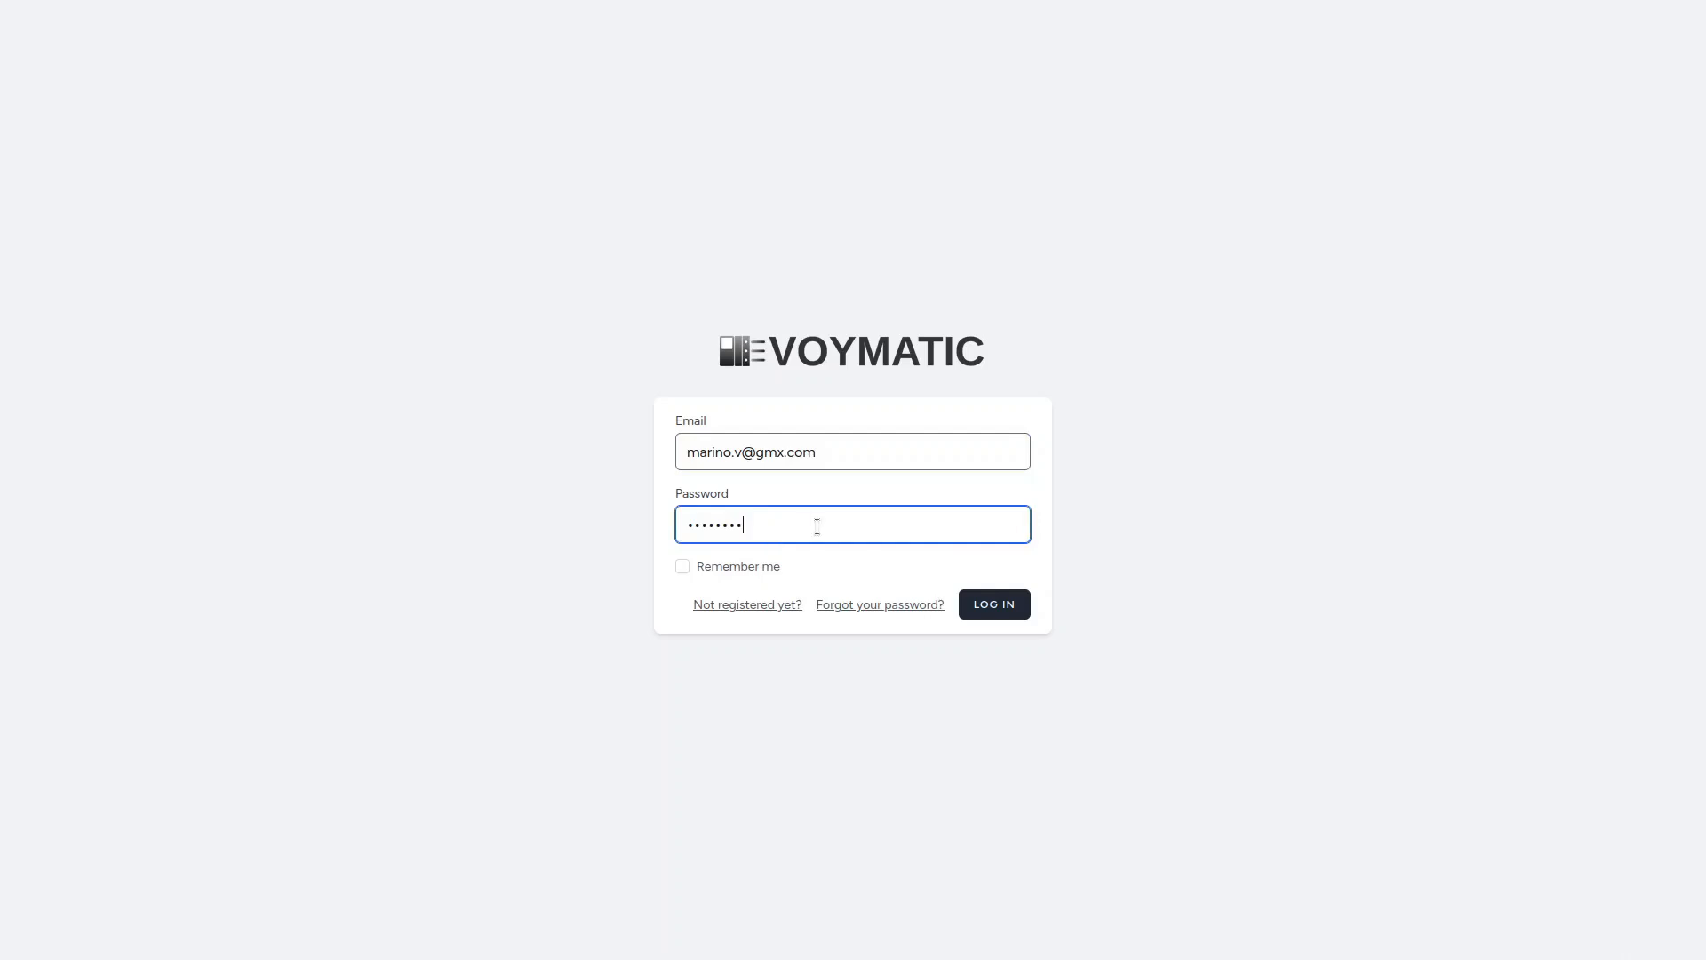
Log in and create the groups MainCabinet, Machine1 and RemoteCabinet under My Groups.
click(989, 603)
click(101, 219)
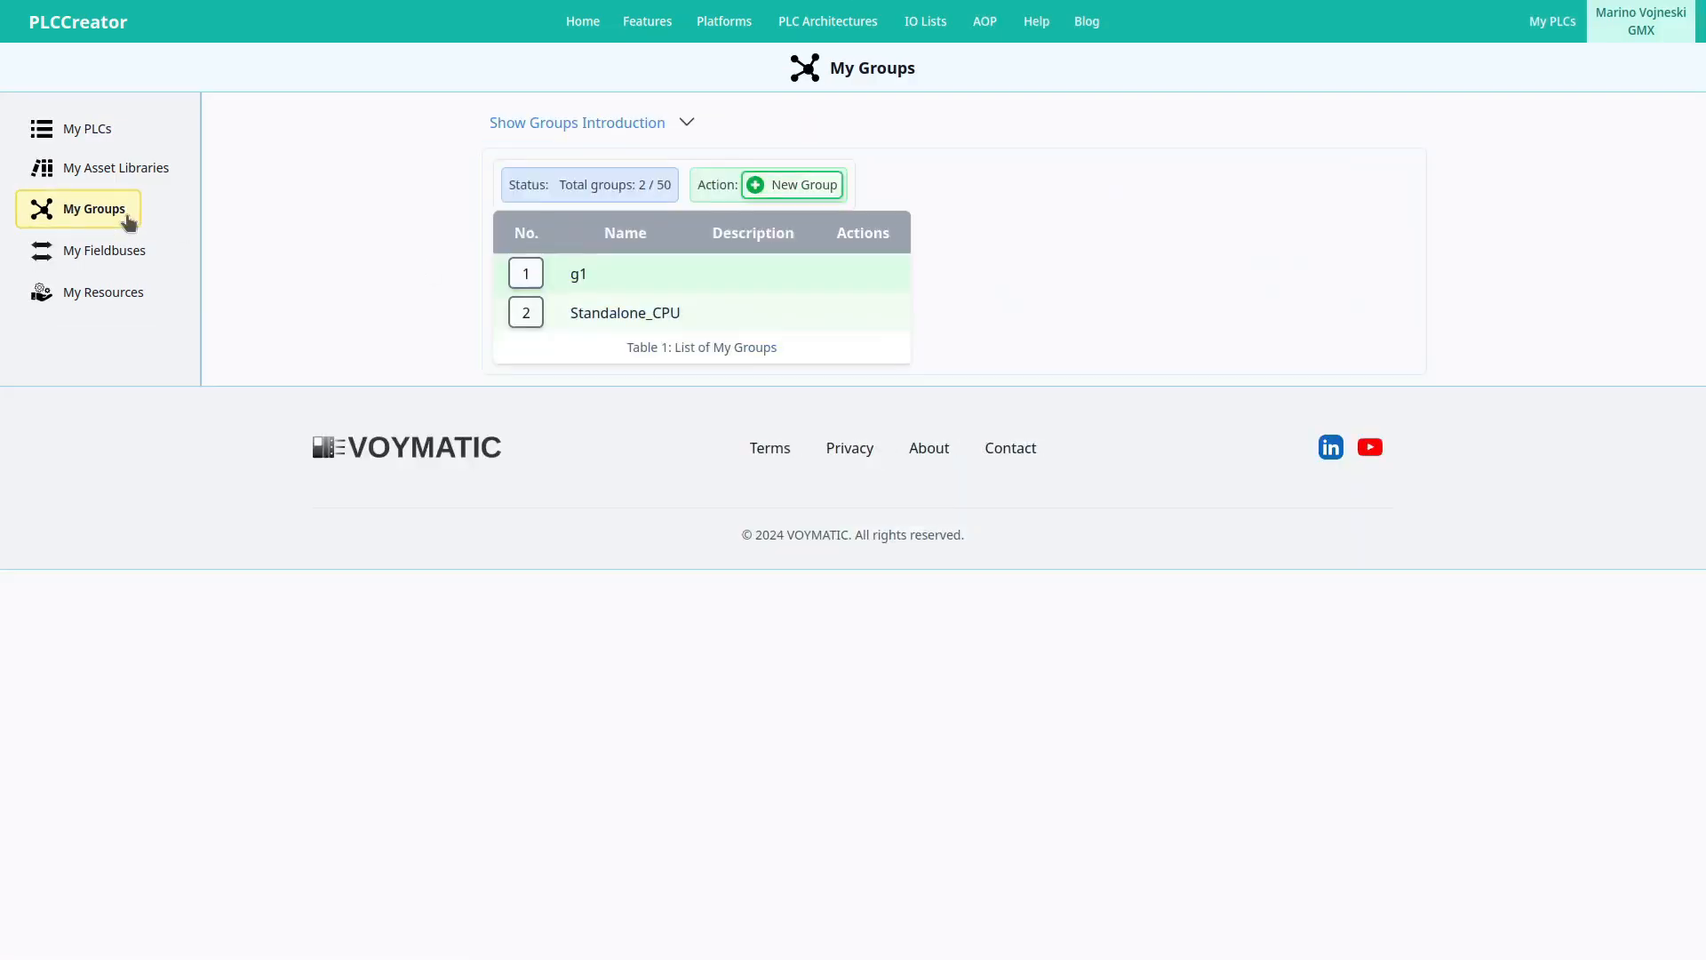
click(782, 185)
text(MainCabinet)
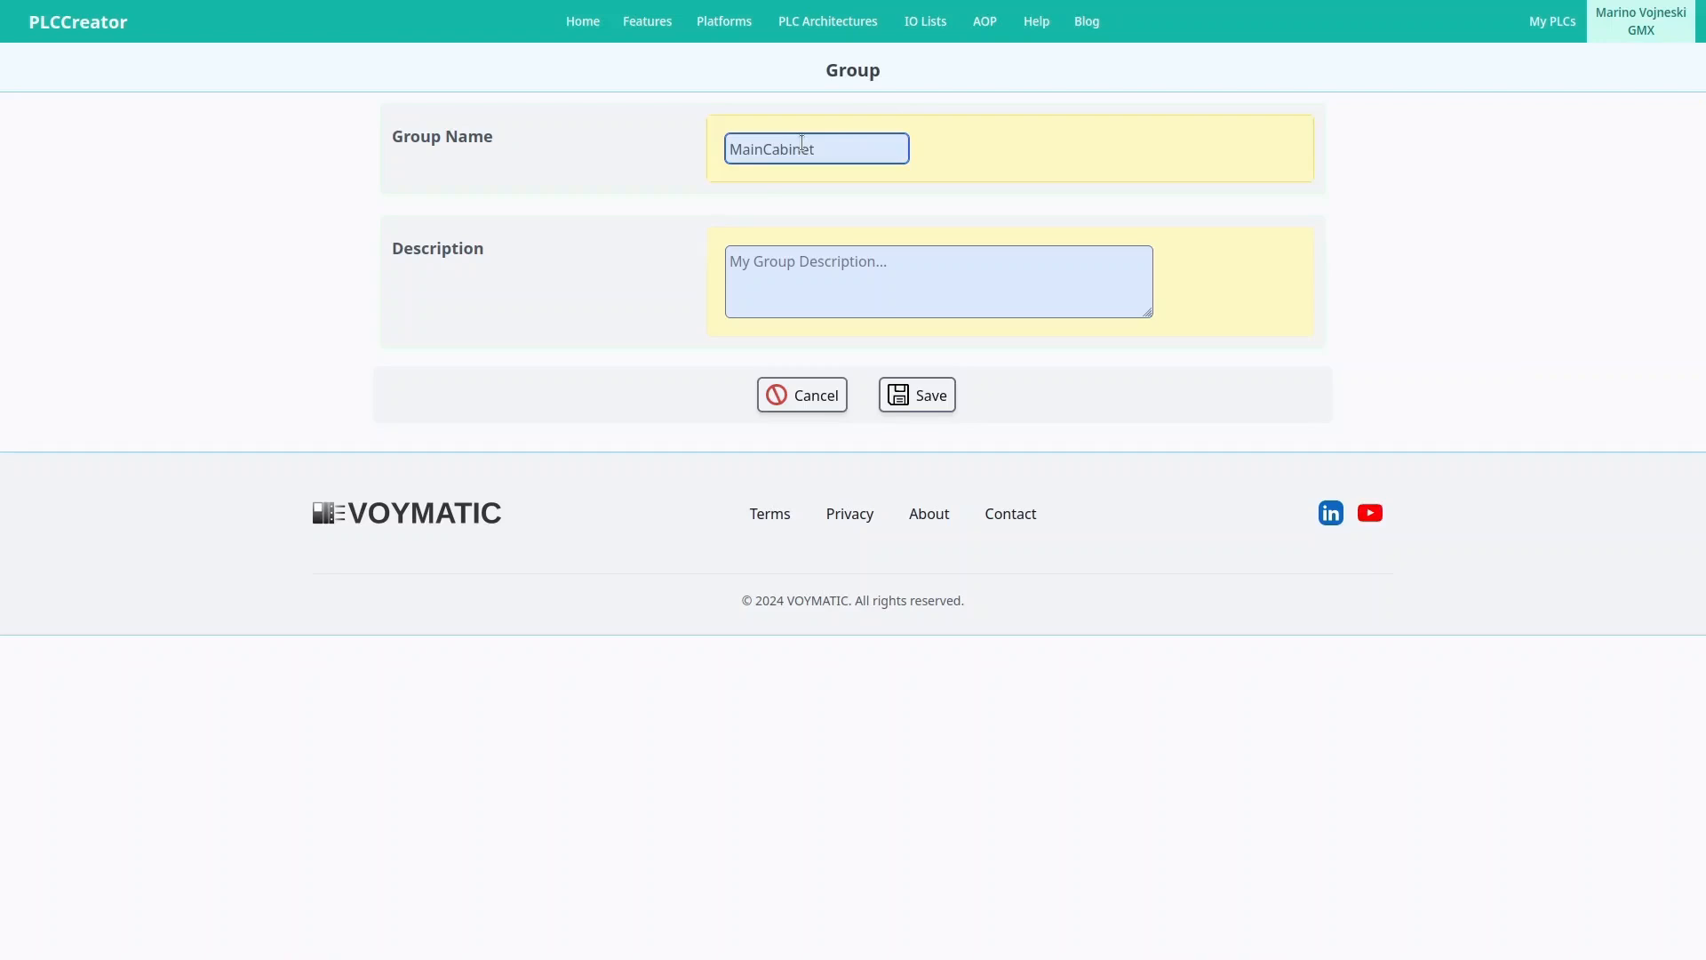
click(915, 395)
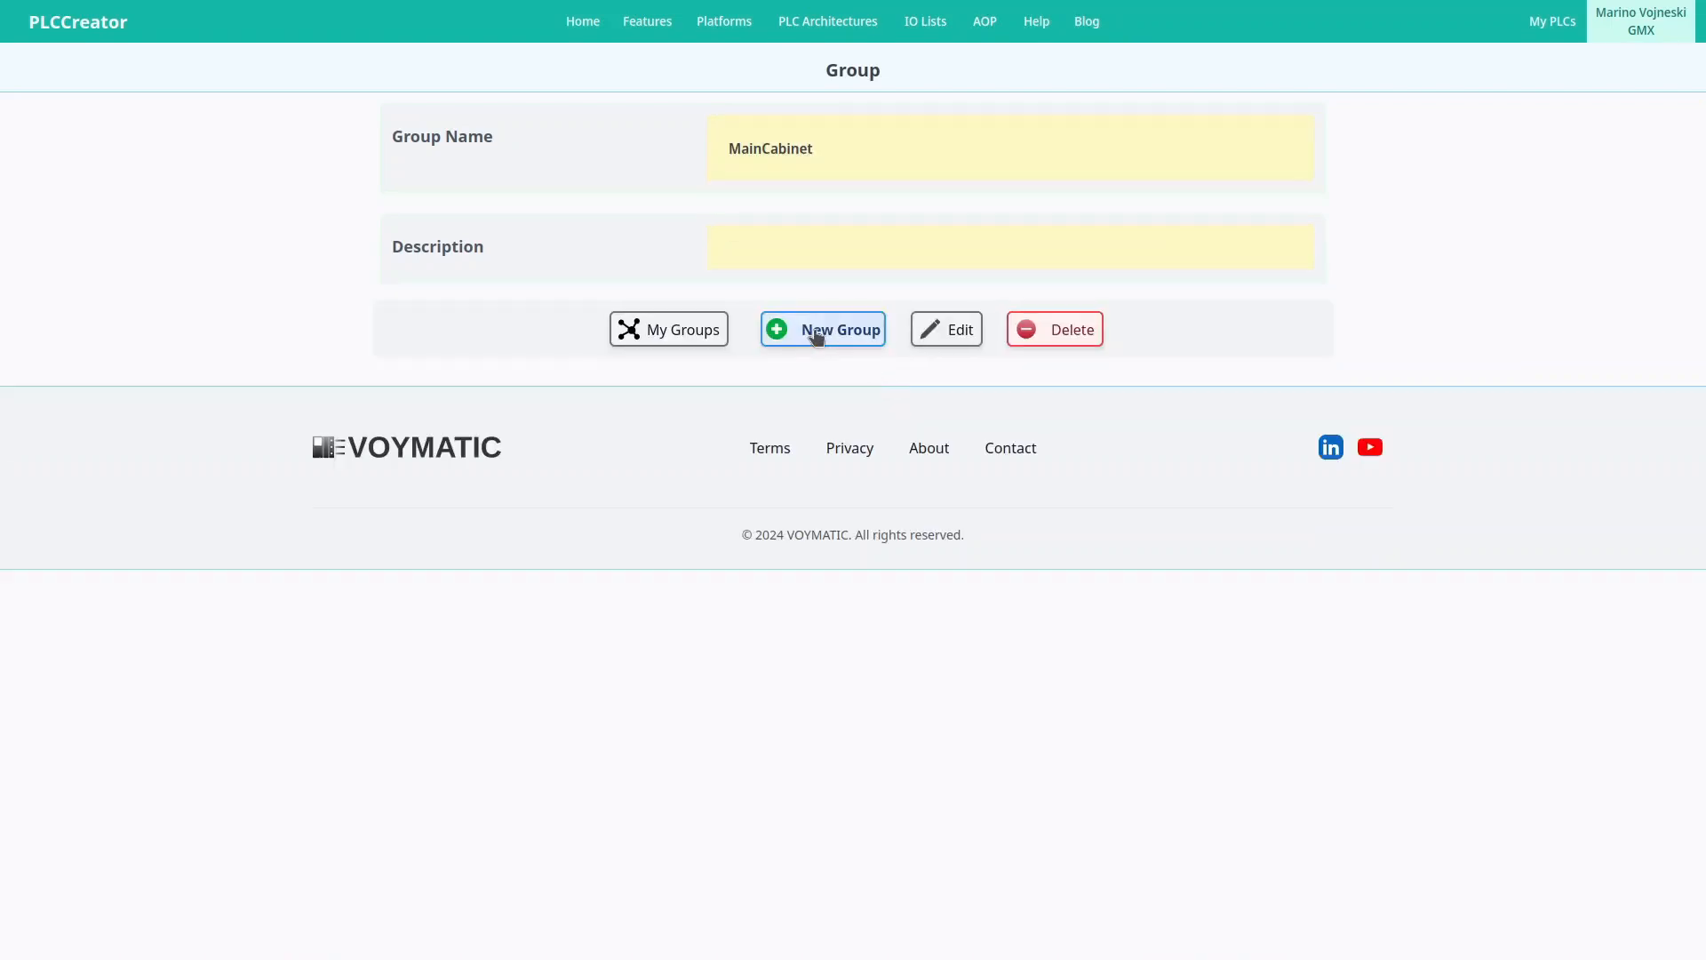
click(816, 332)
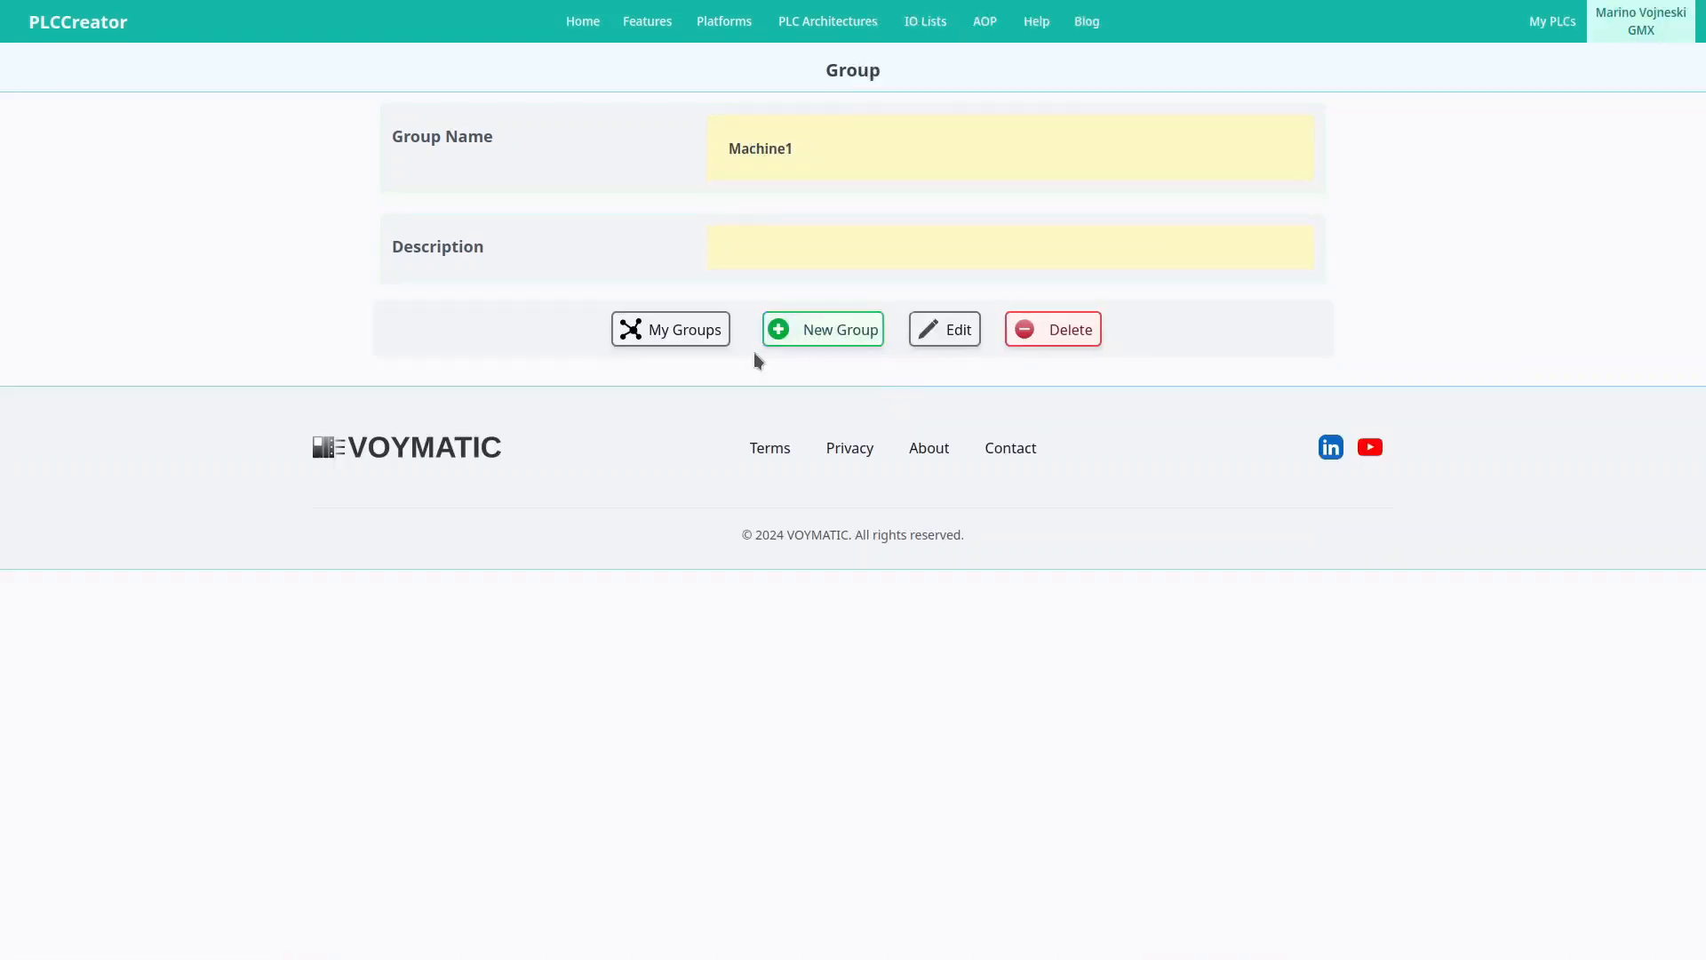
click(675, 331)
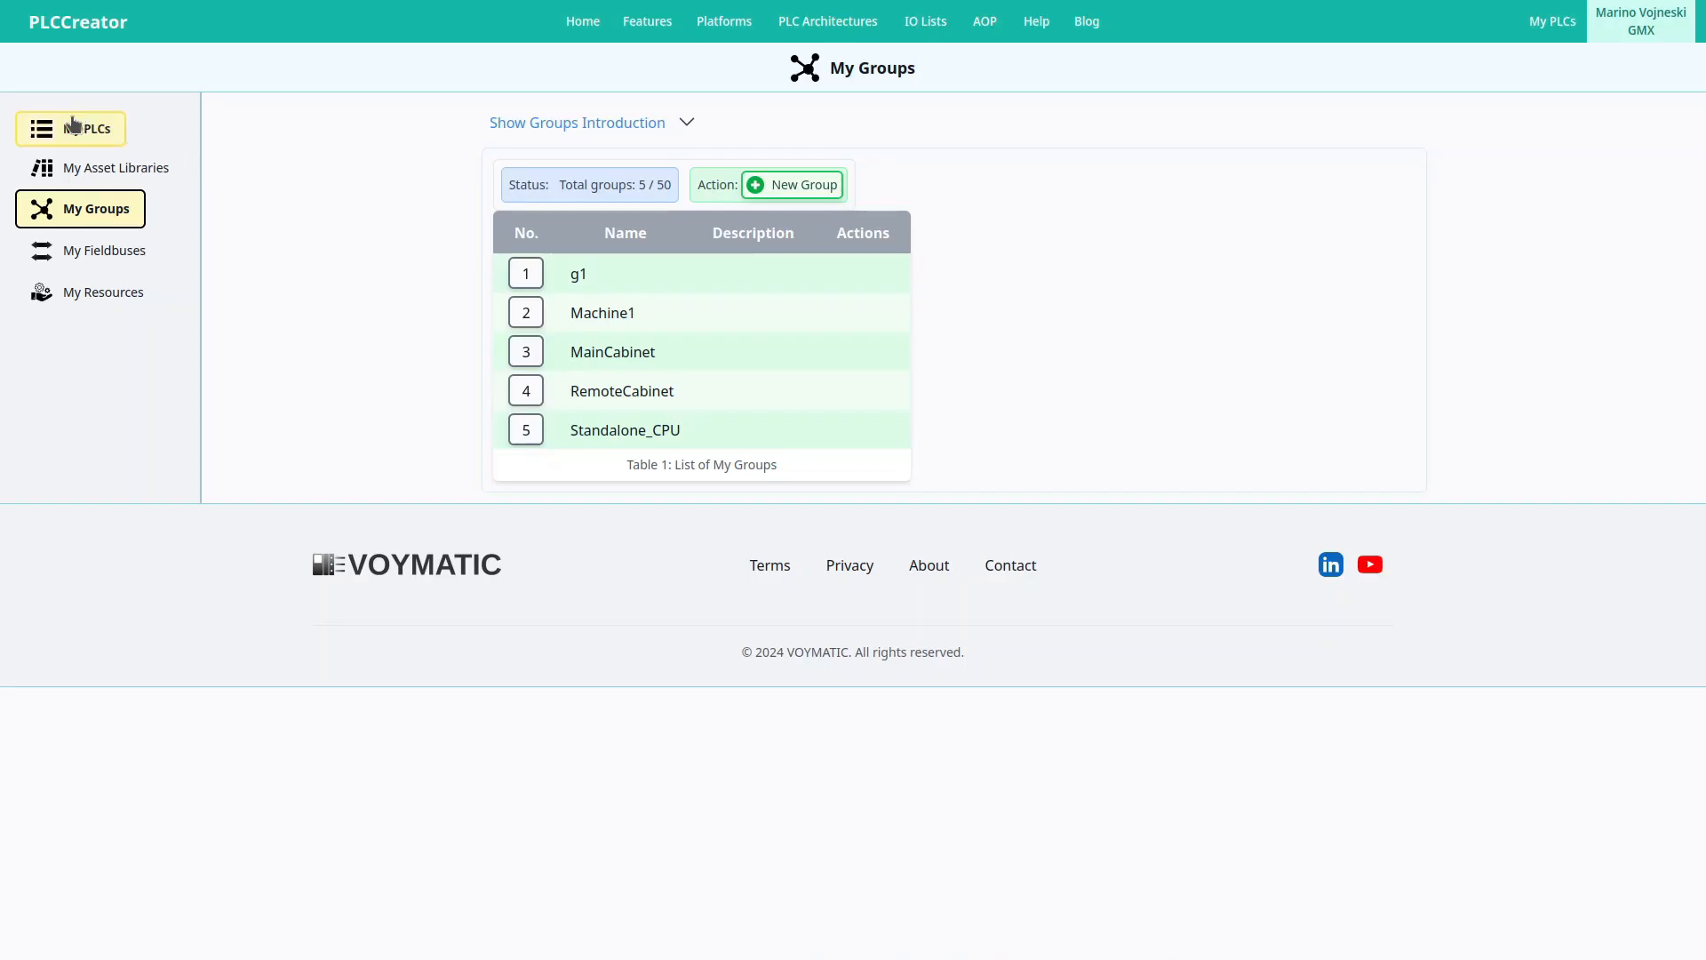
Copy the customer signals in A2:C182 and bring up paste options at template cell A3.
click(75, 124)
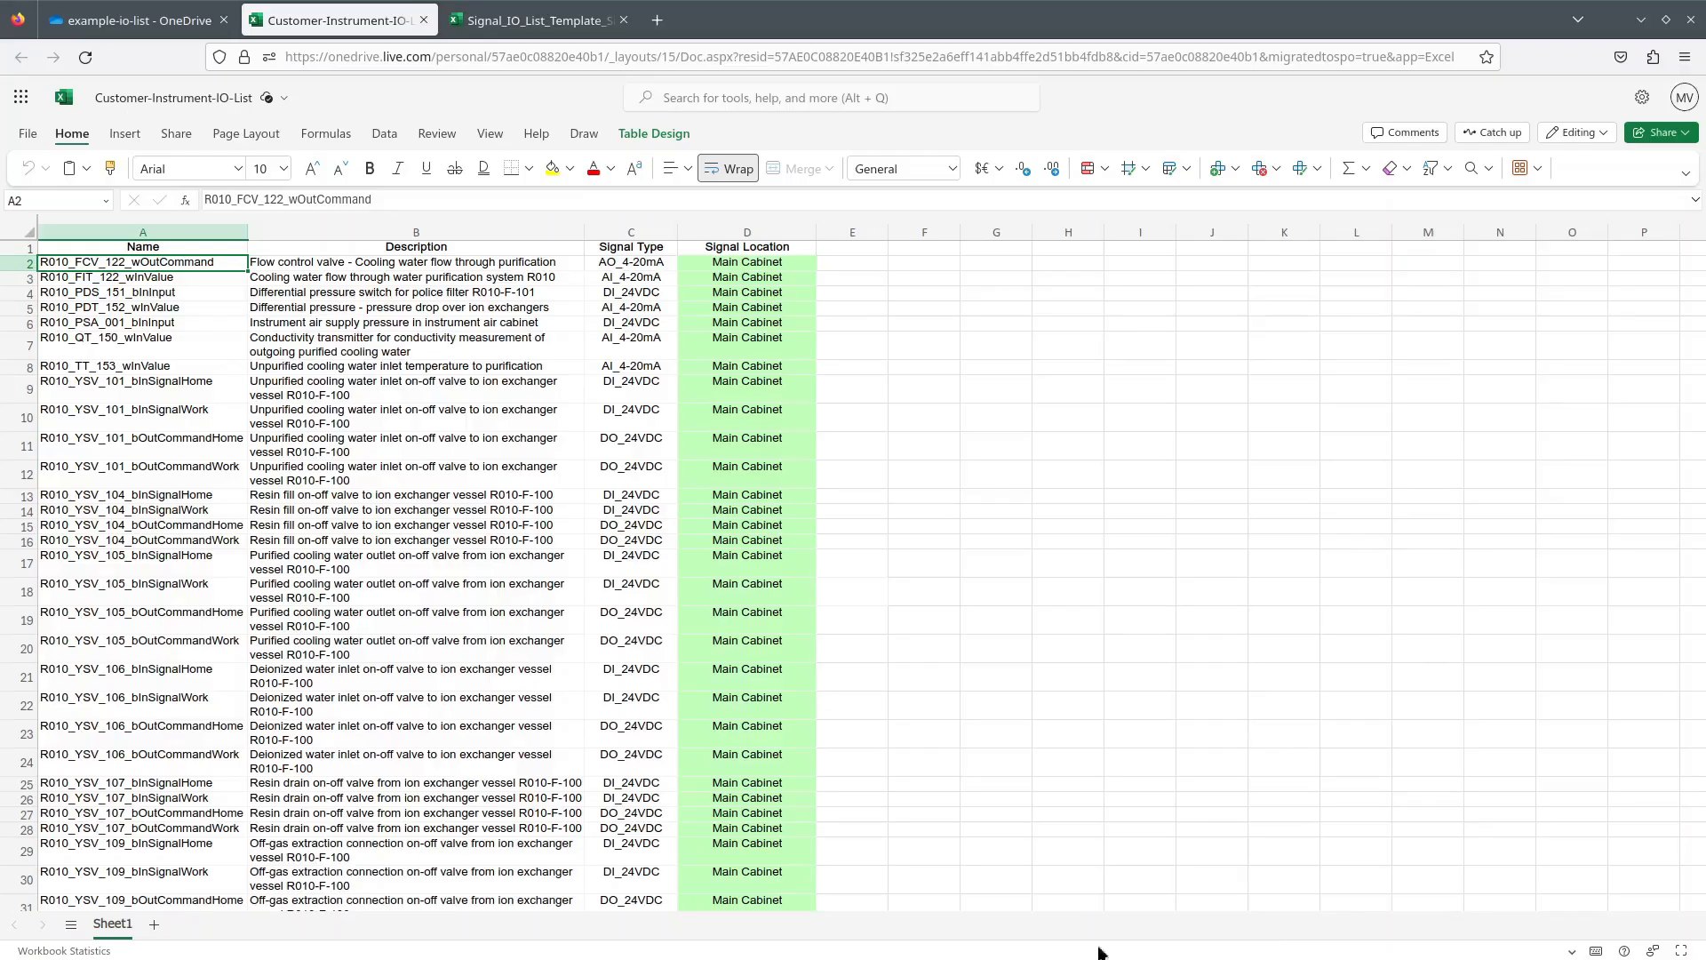
click(563, 17)
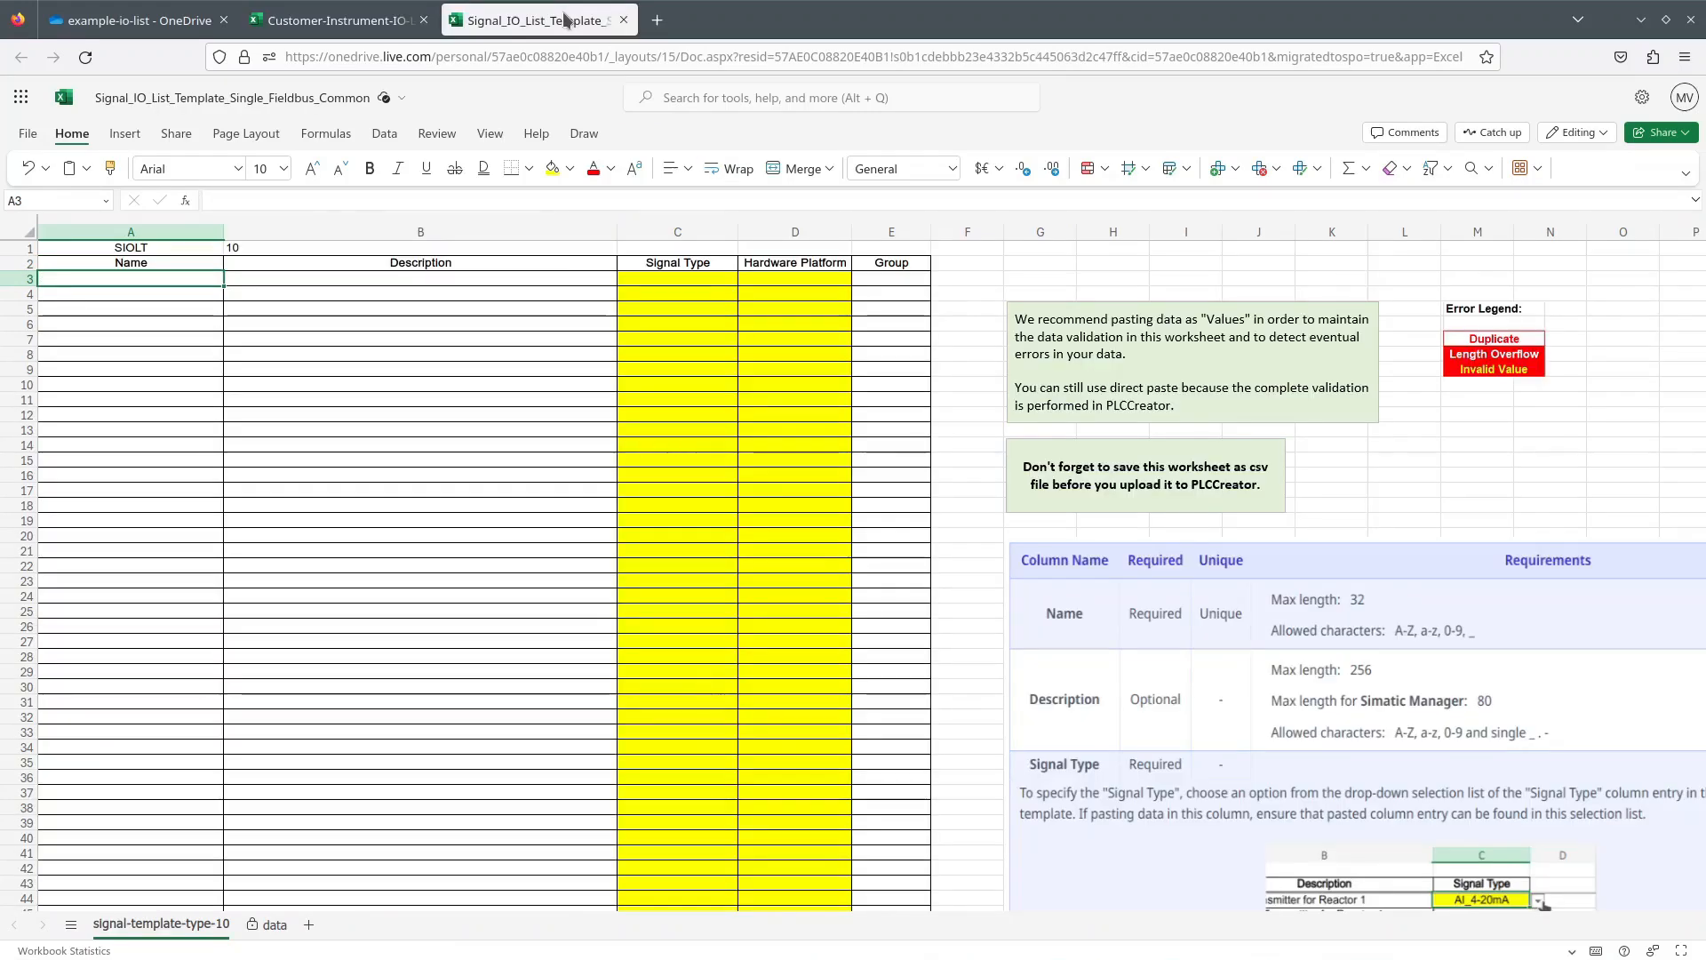
click(388, 25)
drag(142, 263, 636, 650)
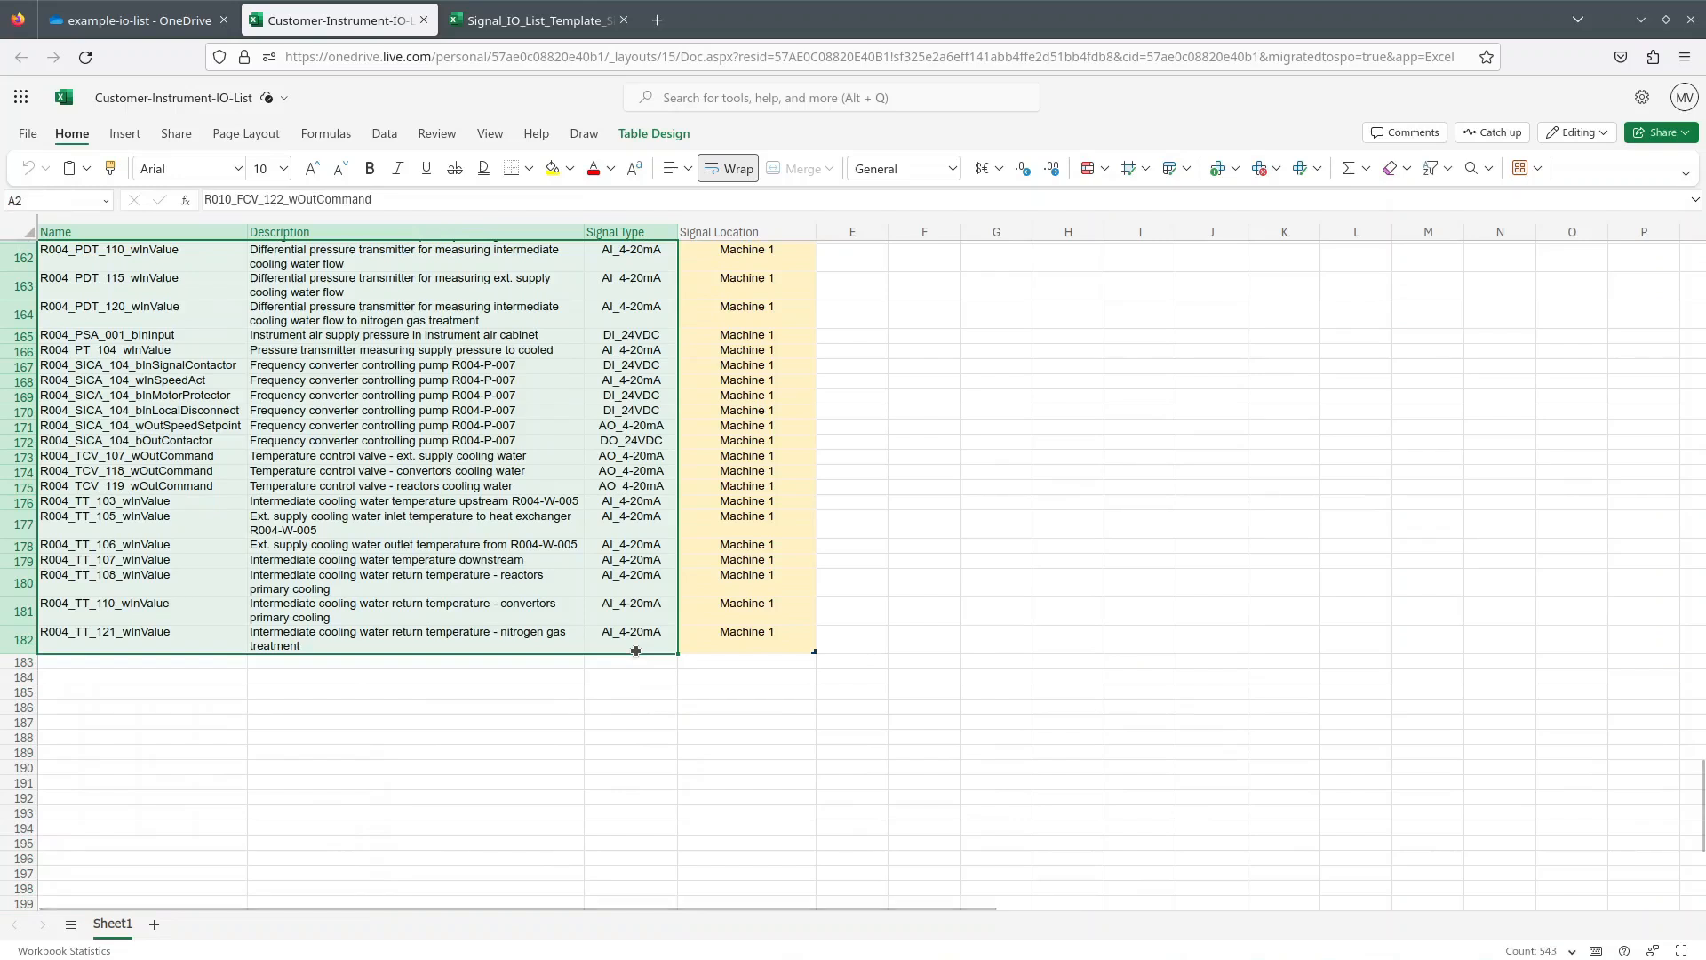
key(ctrl+c)
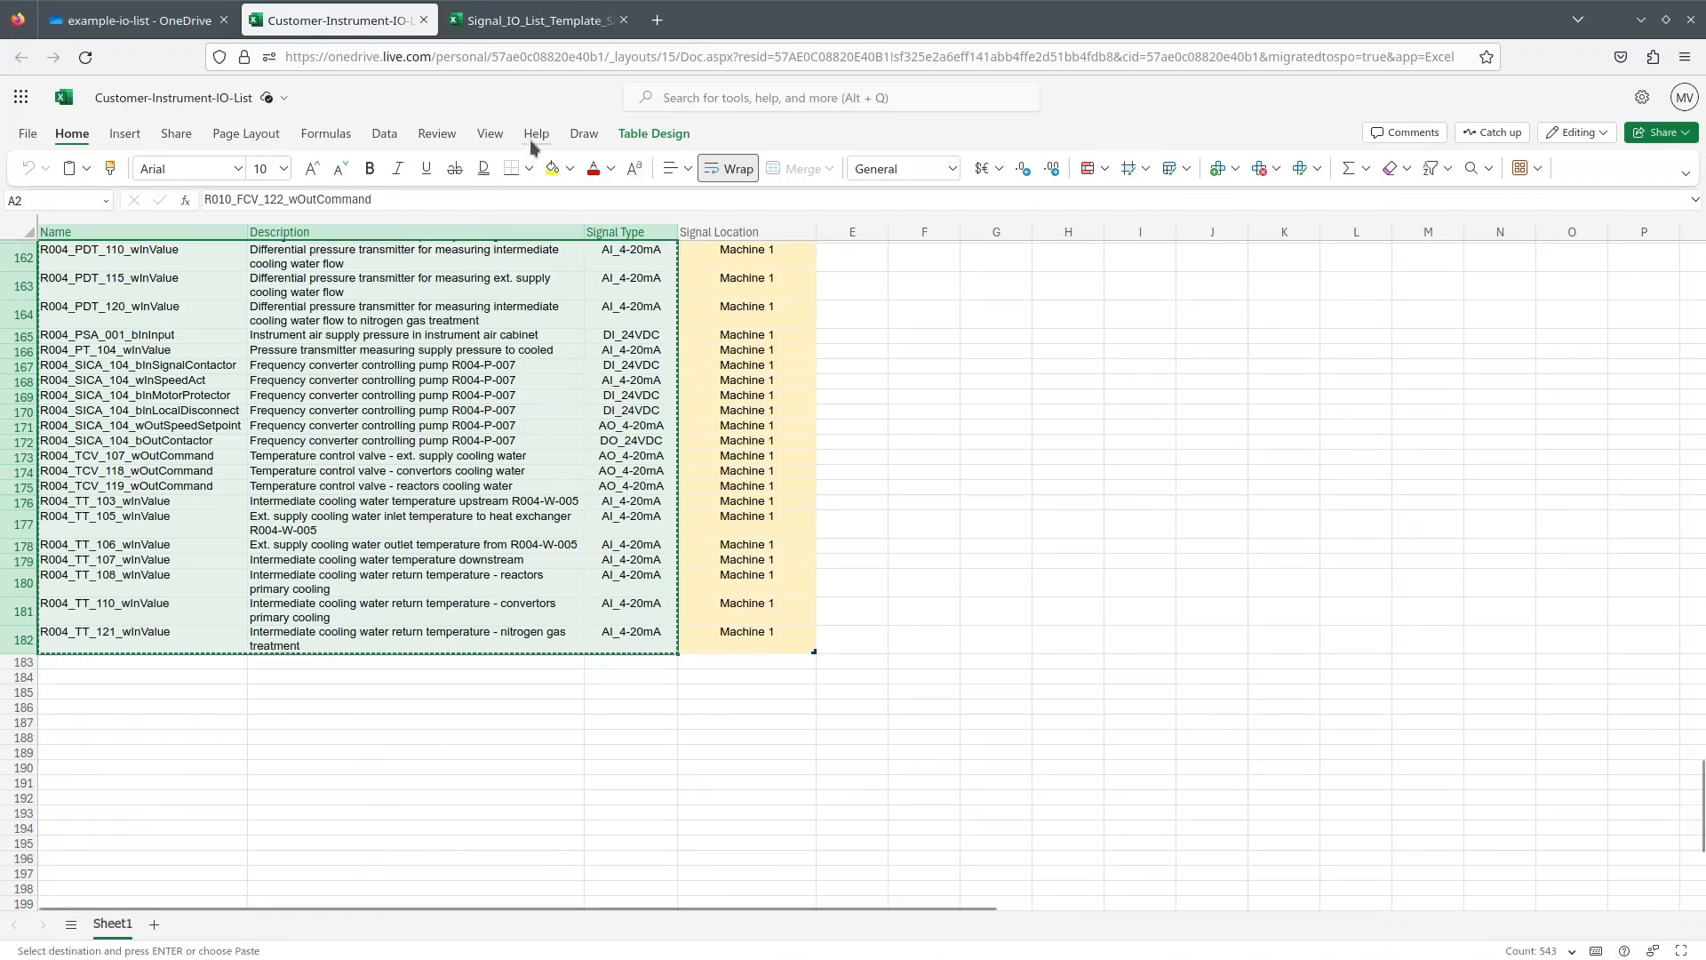
click(494, 22)
right_click(97, 278)
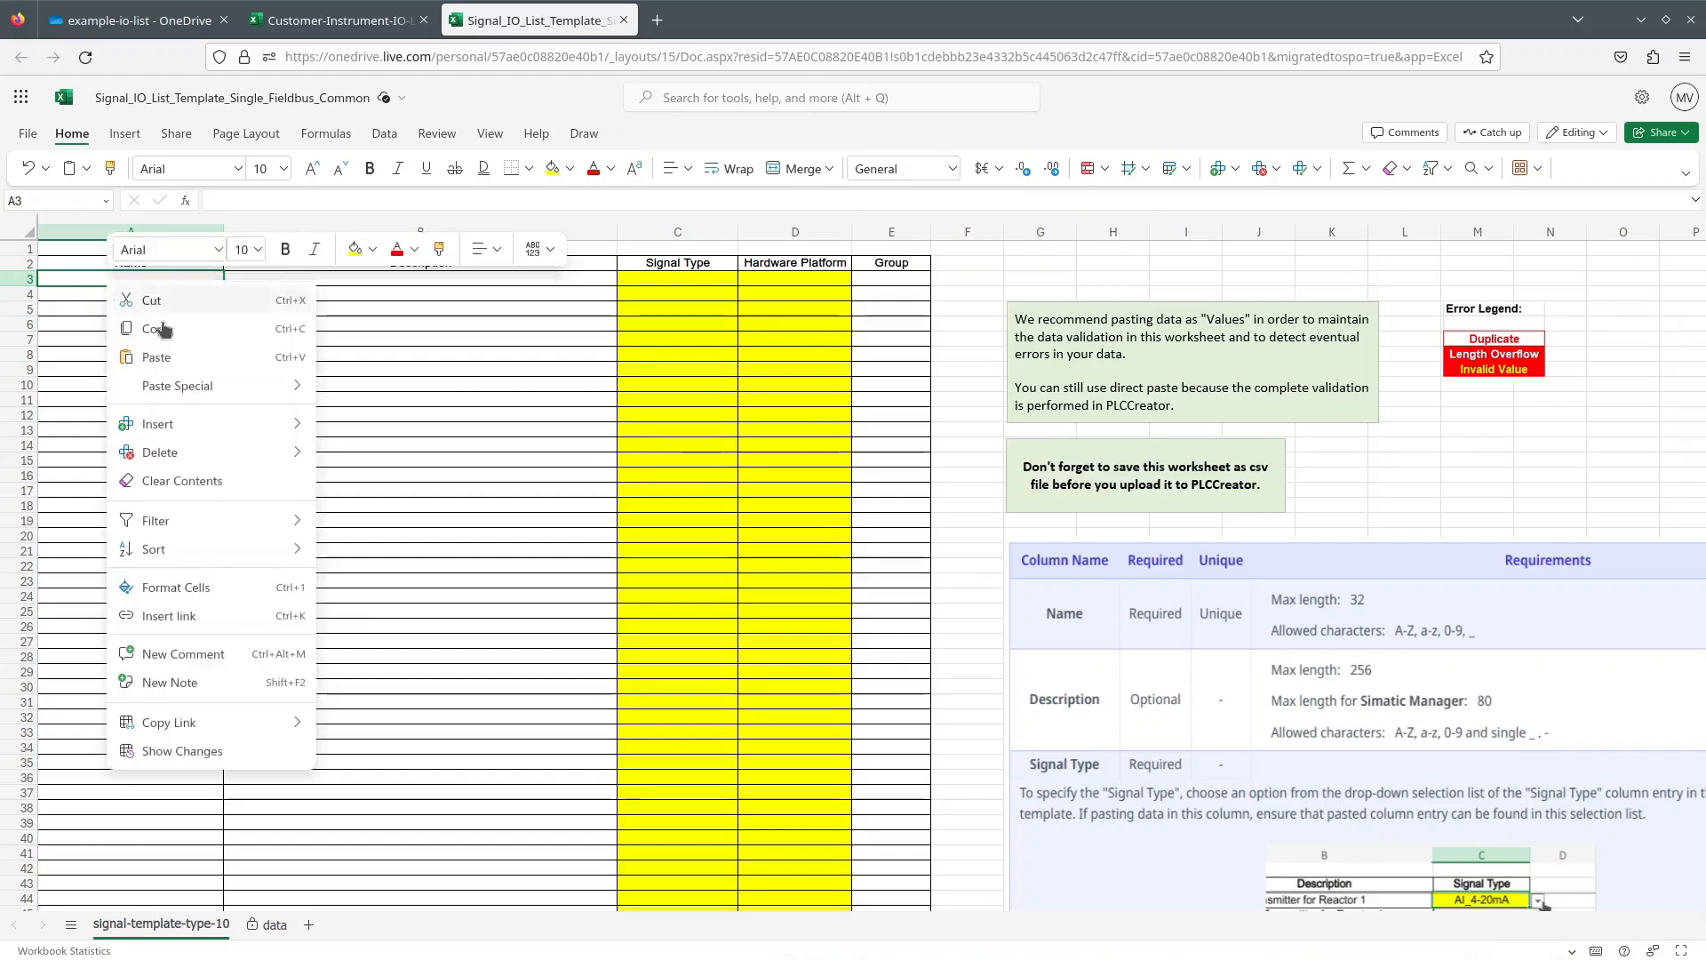
Paste the signals as values at A3, then copy the customer's Signal Location column D.
mouse_move(182, 386)
click(370, 395)
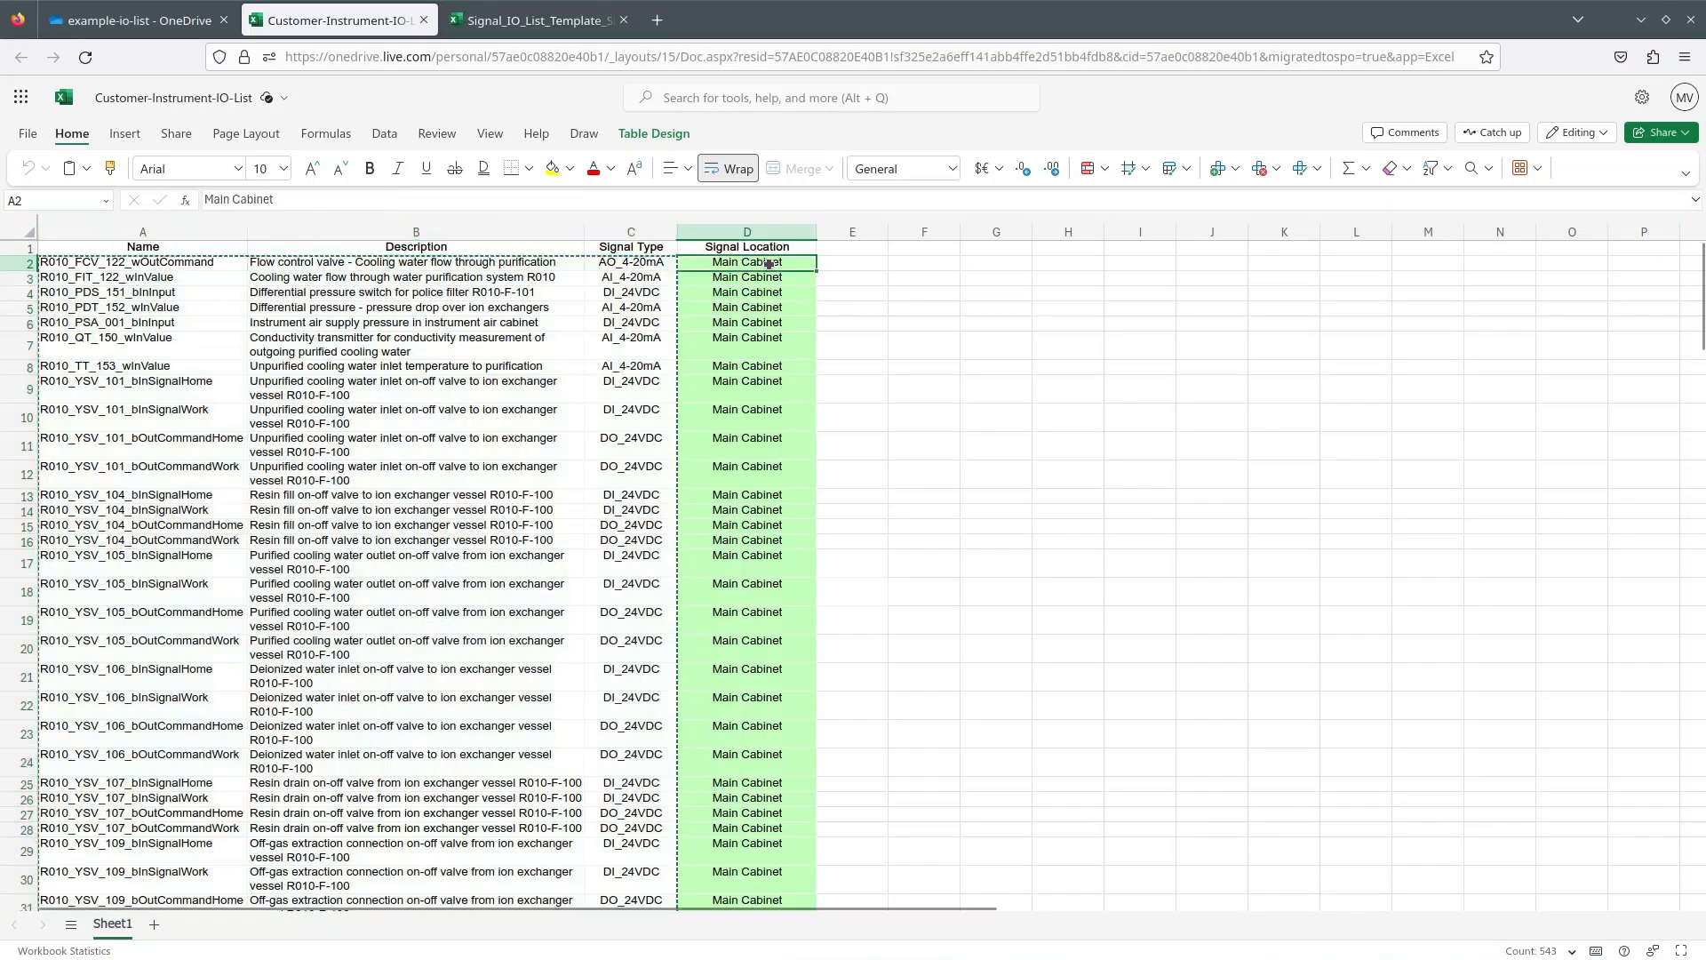
drag(770, 263, 750, 663)
scroll(853, 575, down, 15)
key(ctrl+c)
Paste the signal locations as values into the template's Group column starting at E3.
click(533, 20)
right_click(893, 277)
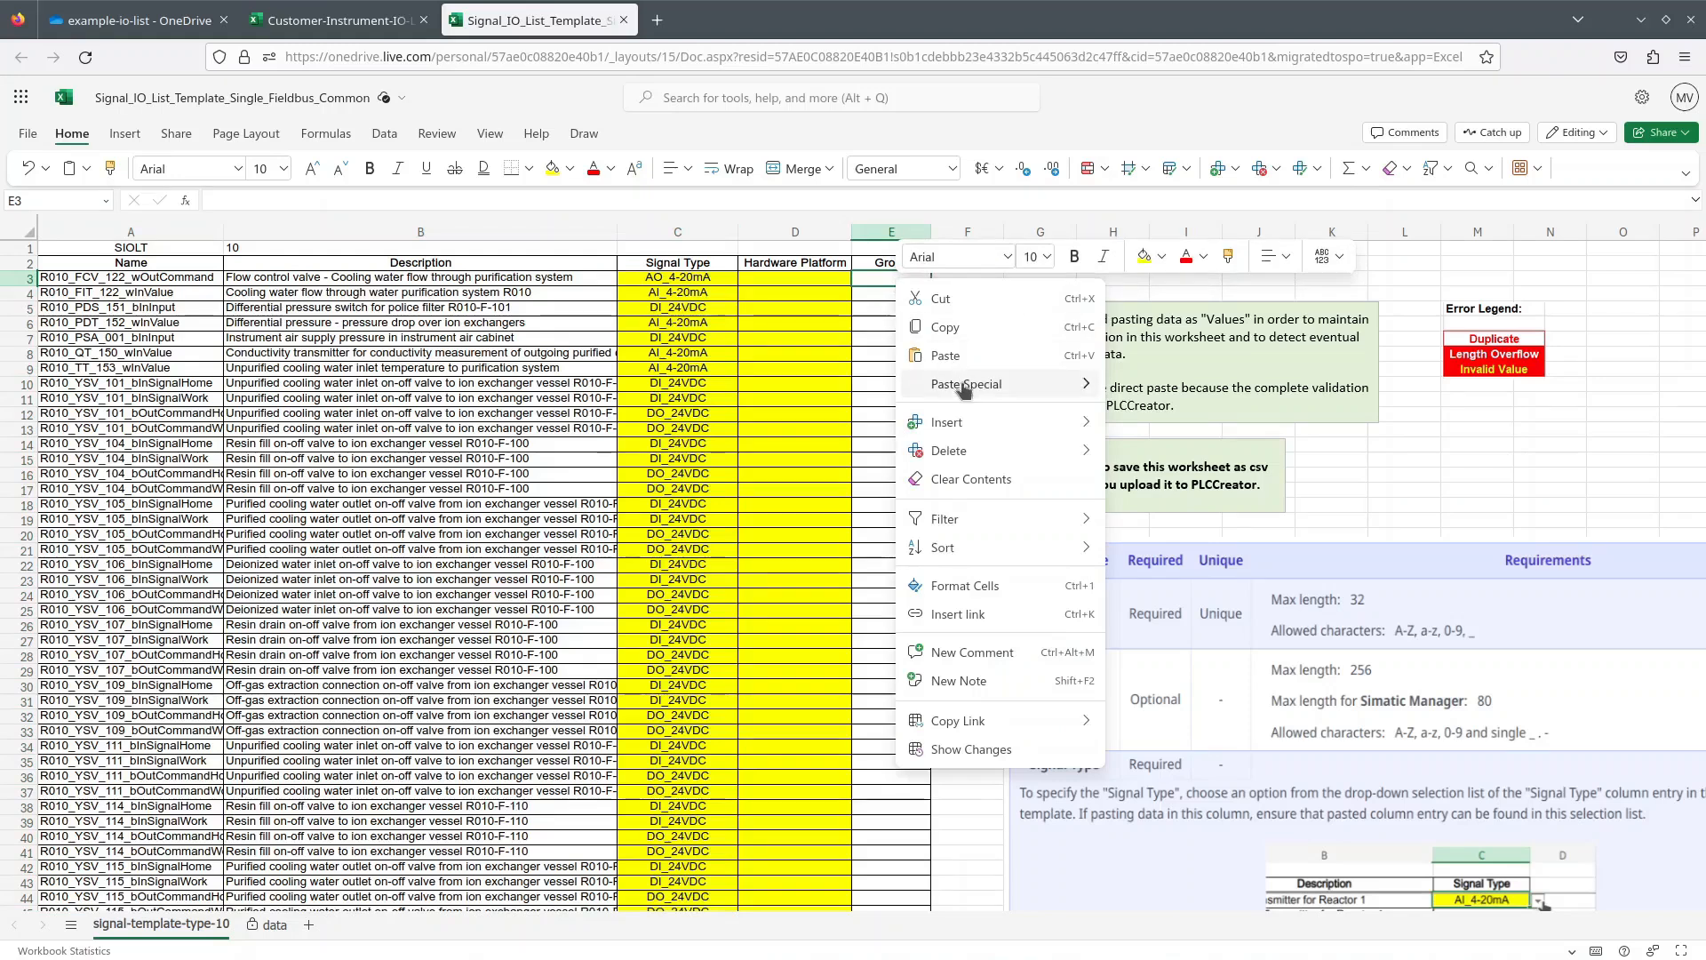
mouse_move(965, 389)
click(1142, 388)
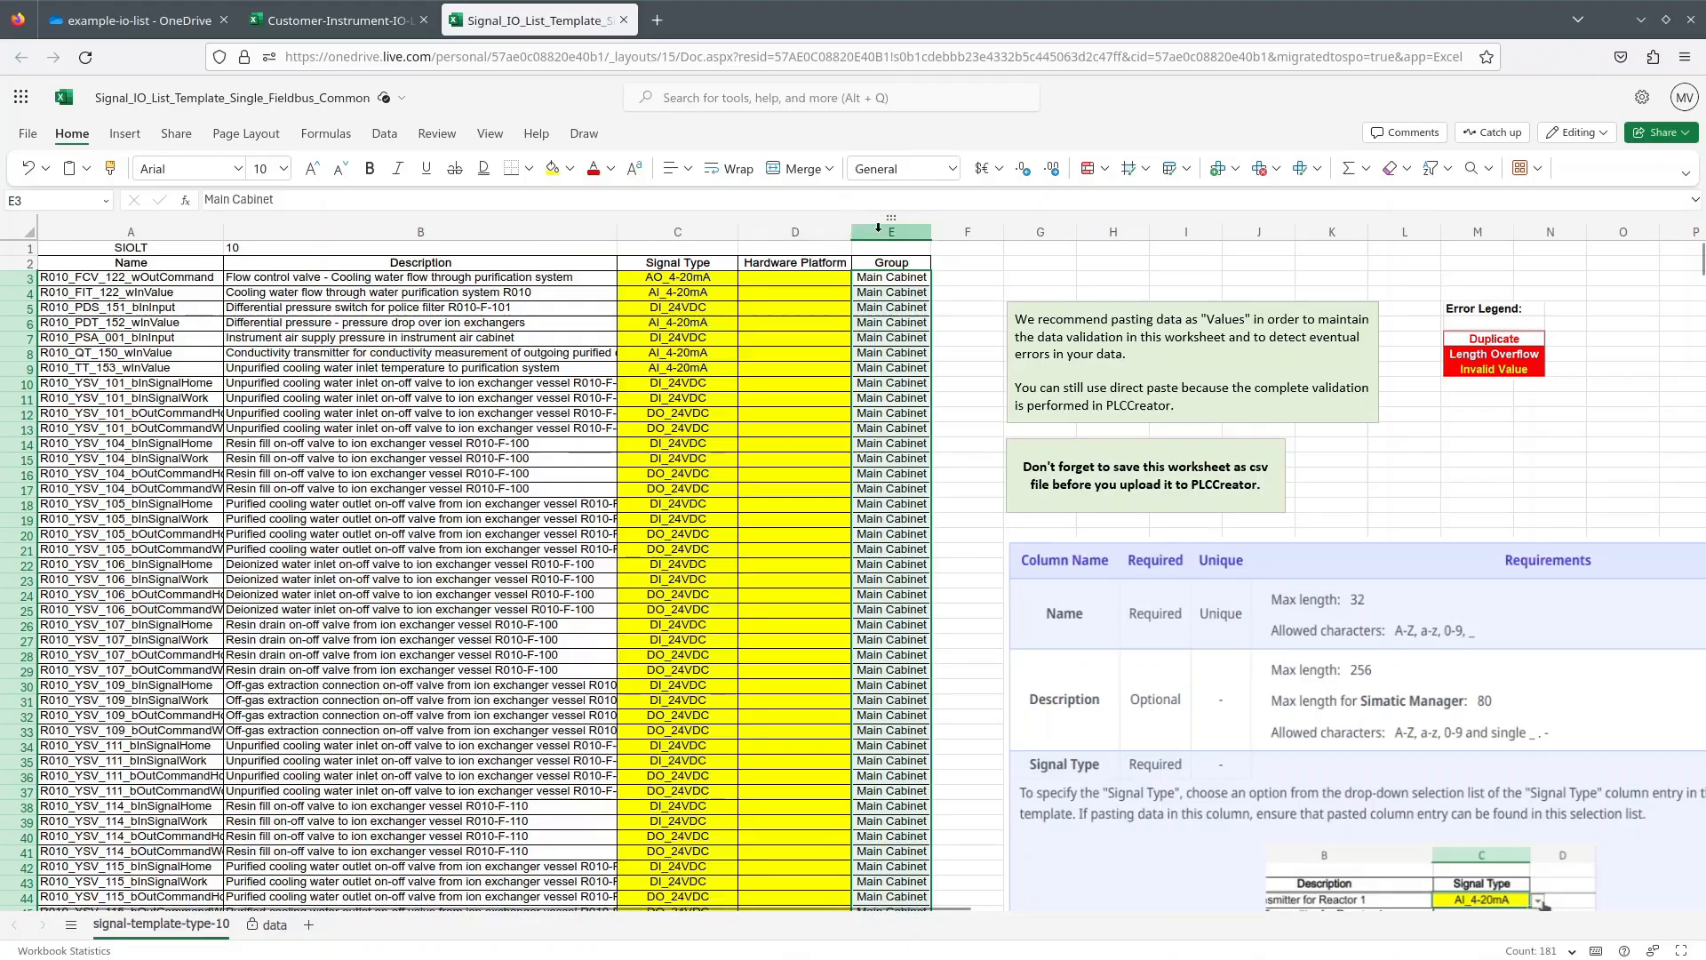
click(889, 227)
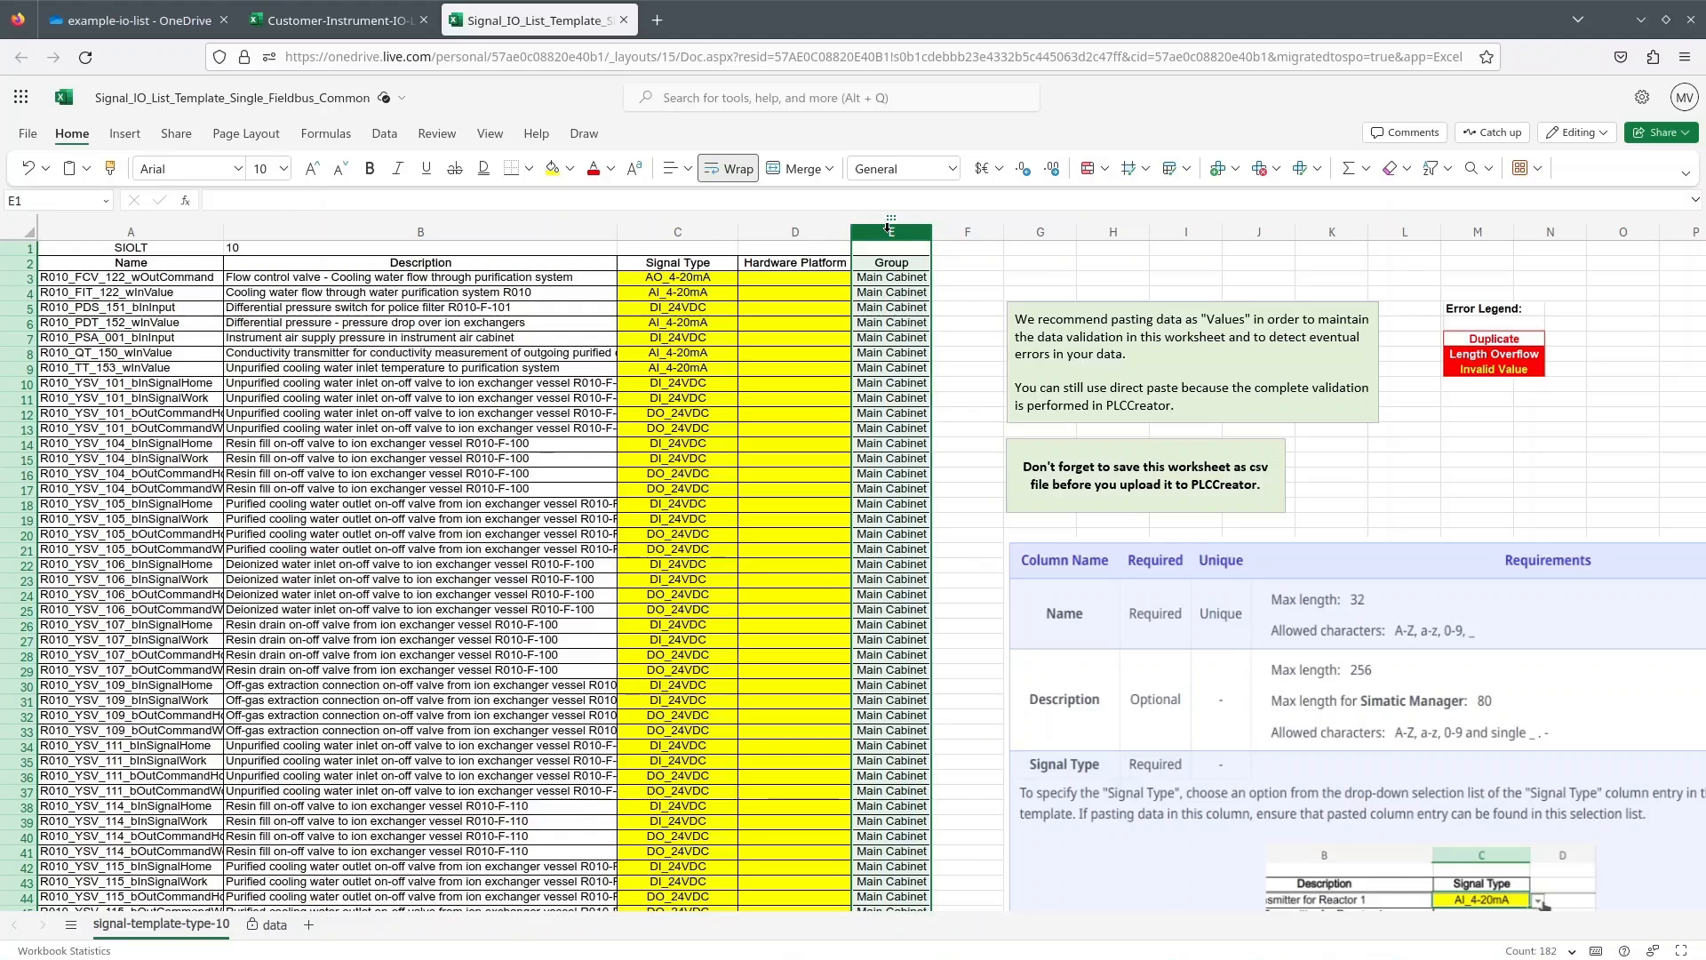
key(ctrl+h)
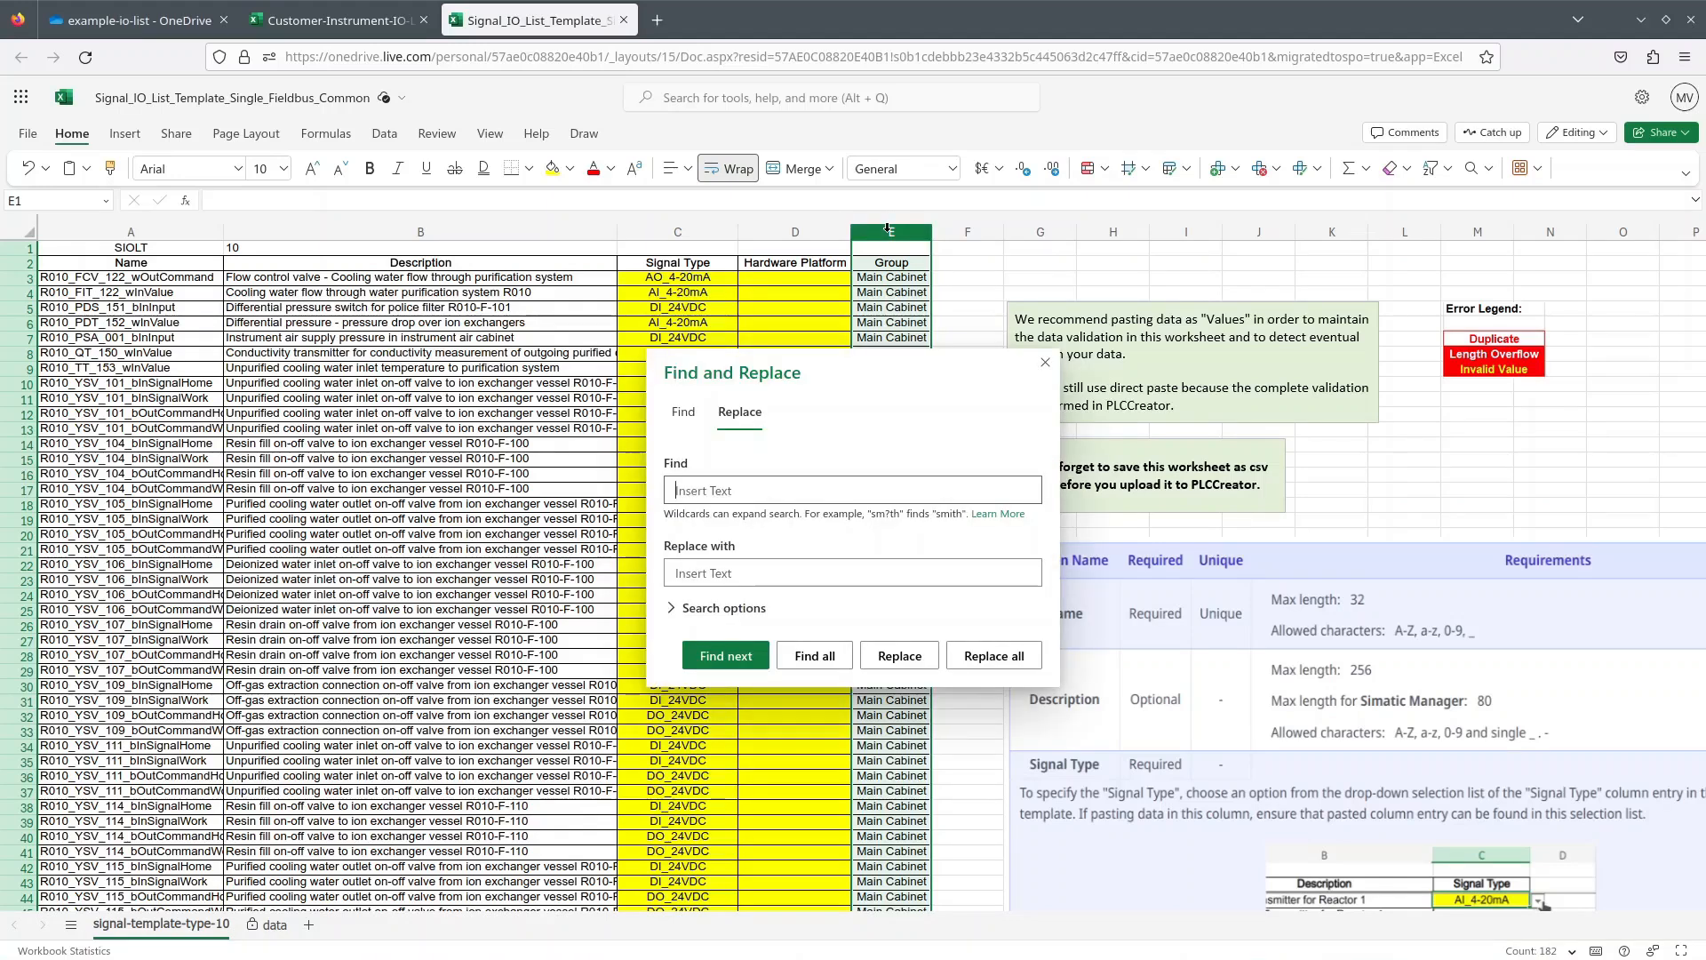
Replace every space in the Group column with nothing, so entries read 'MainCabinet'.
click(986, 655)
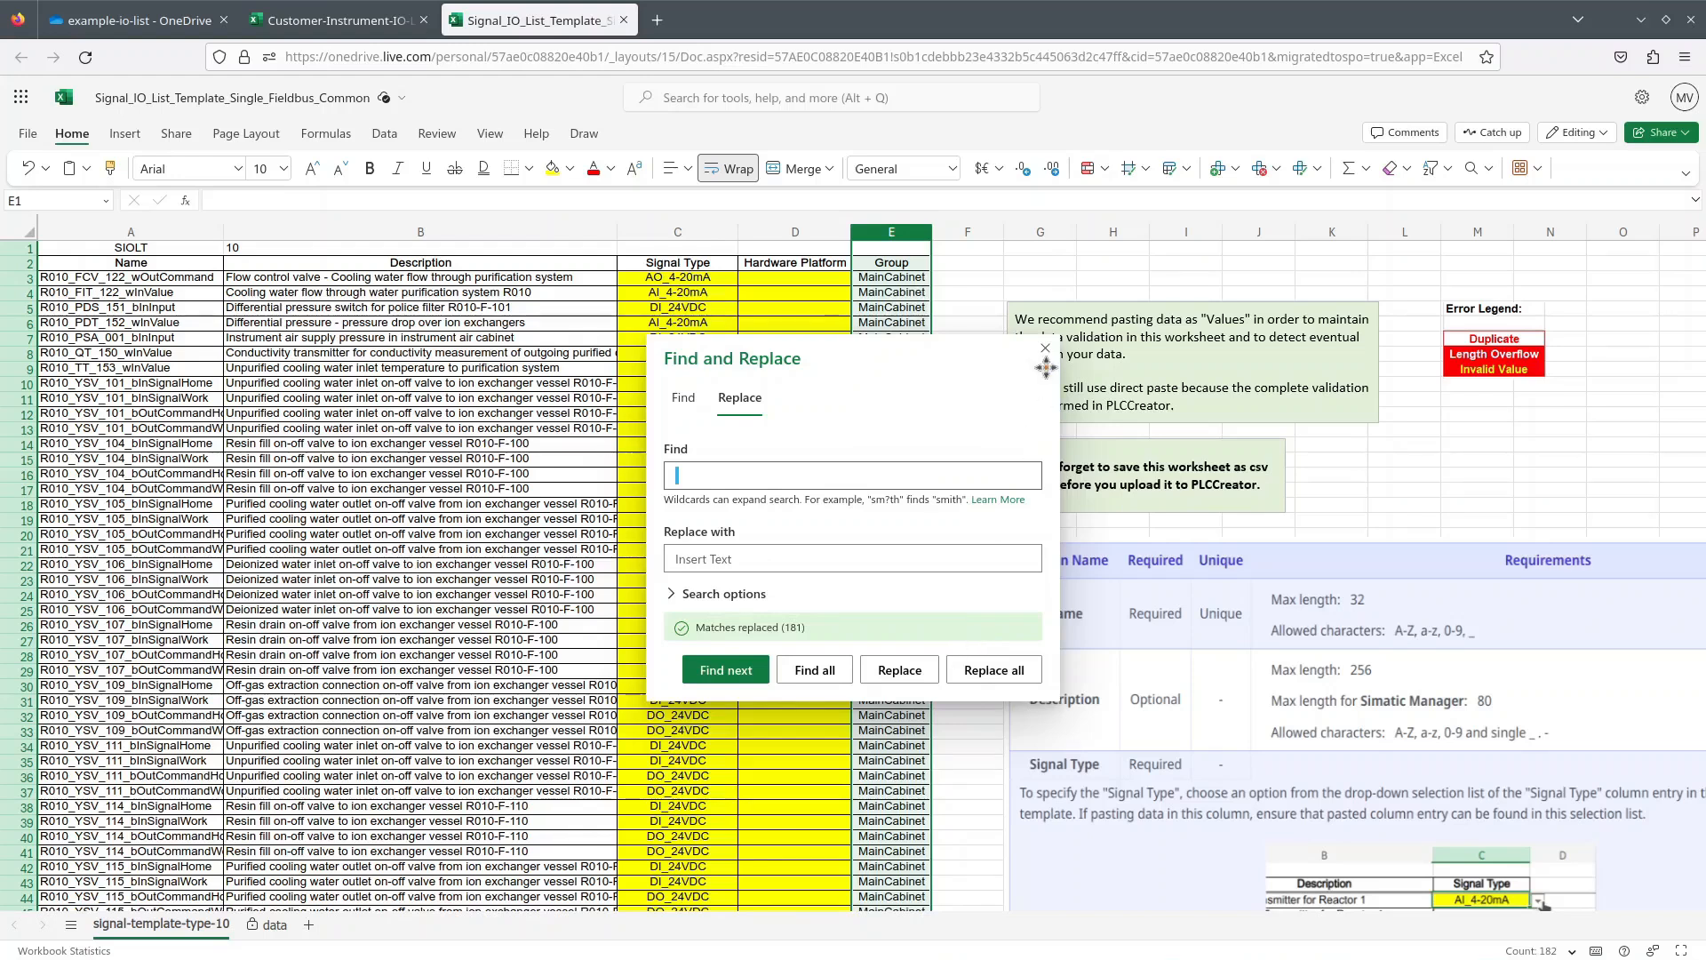
click(1045, 348)
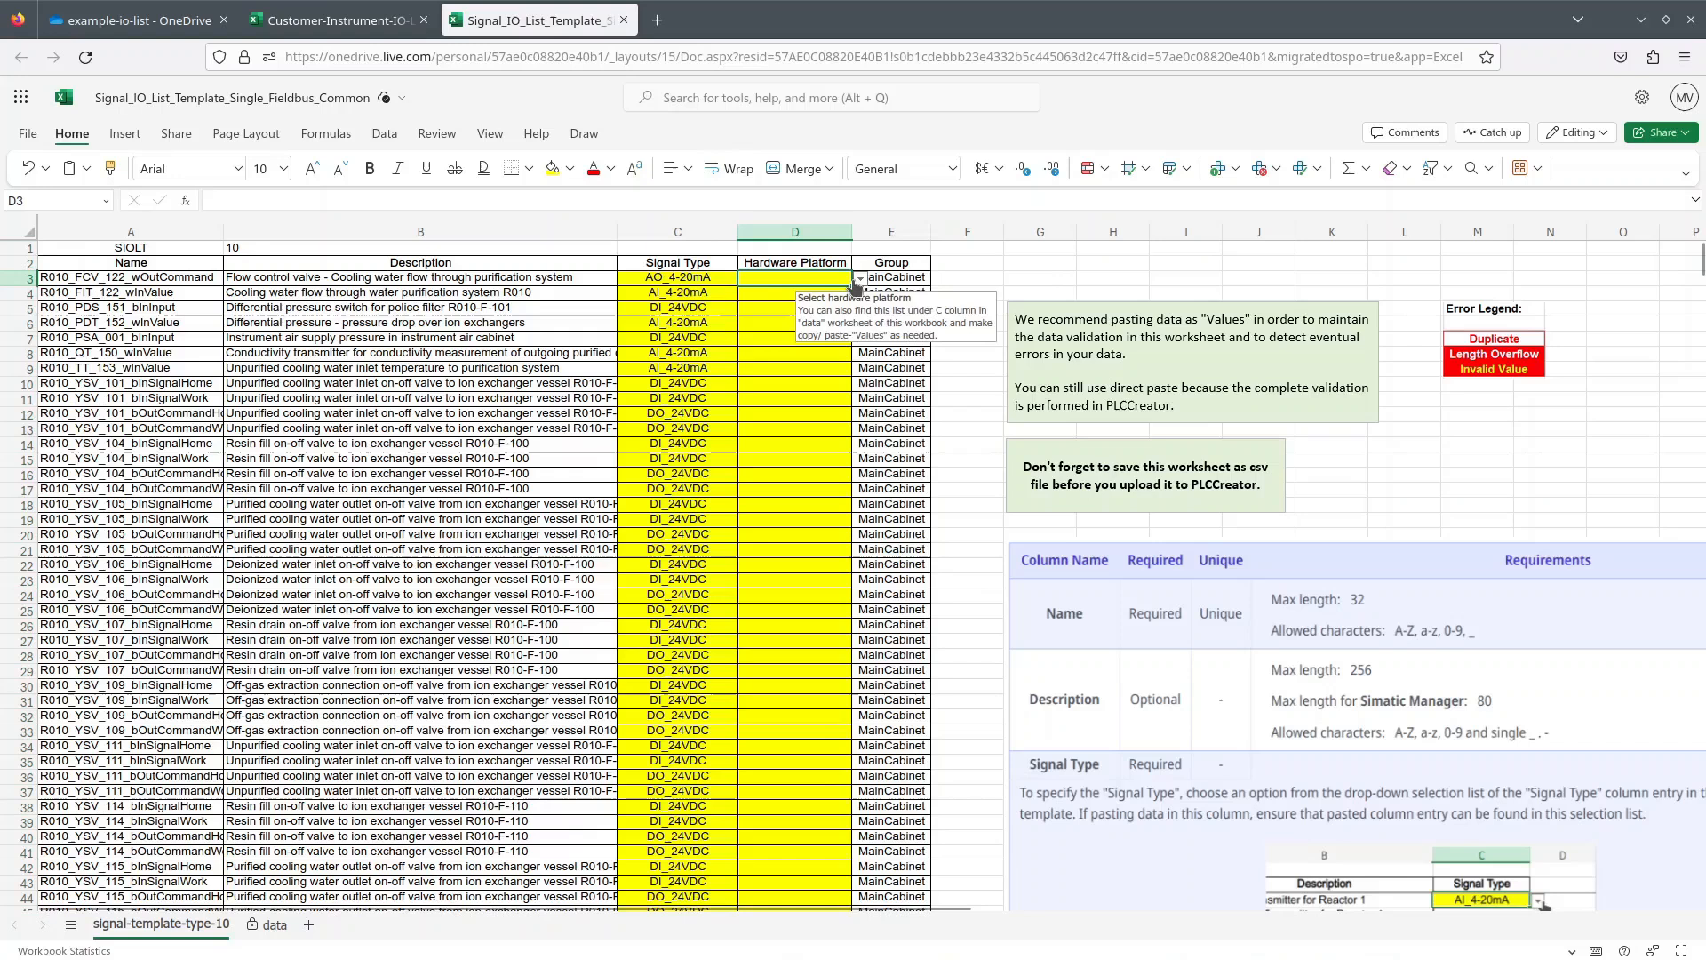
Set D3's hardware platform to ET200MP and paste it into all Hardware Platform cells below.
click(860, 281)
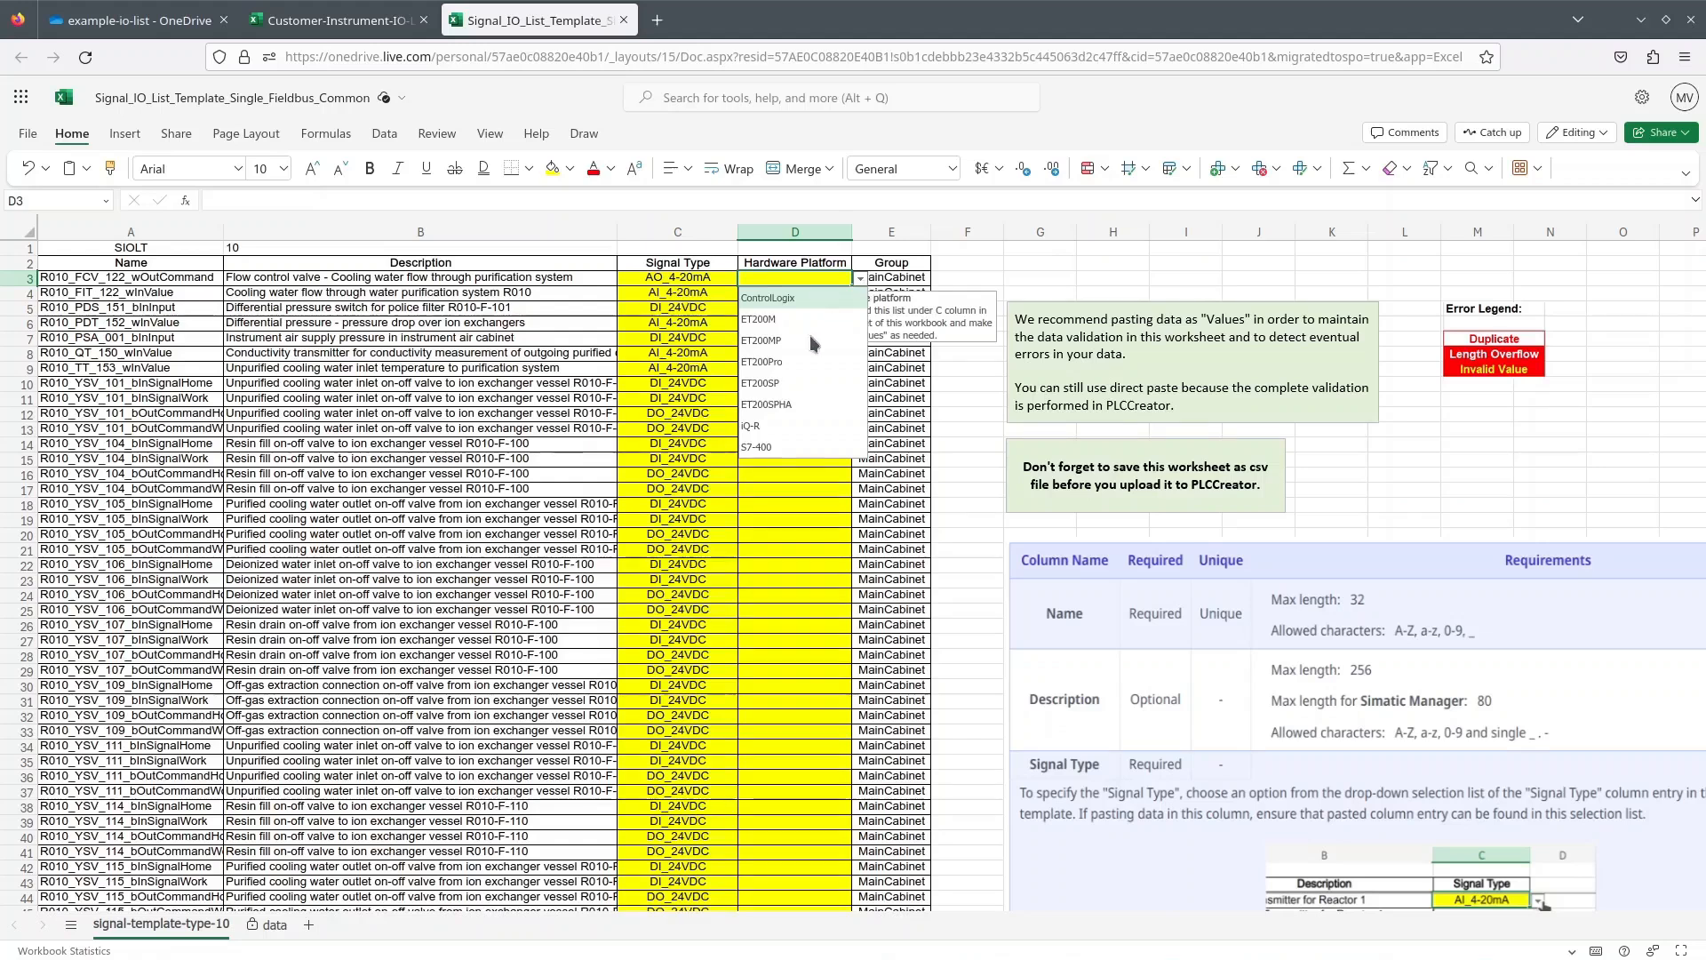
click(763, 347)
key(ctrl+c)
drag(795, 293, 786, 657)
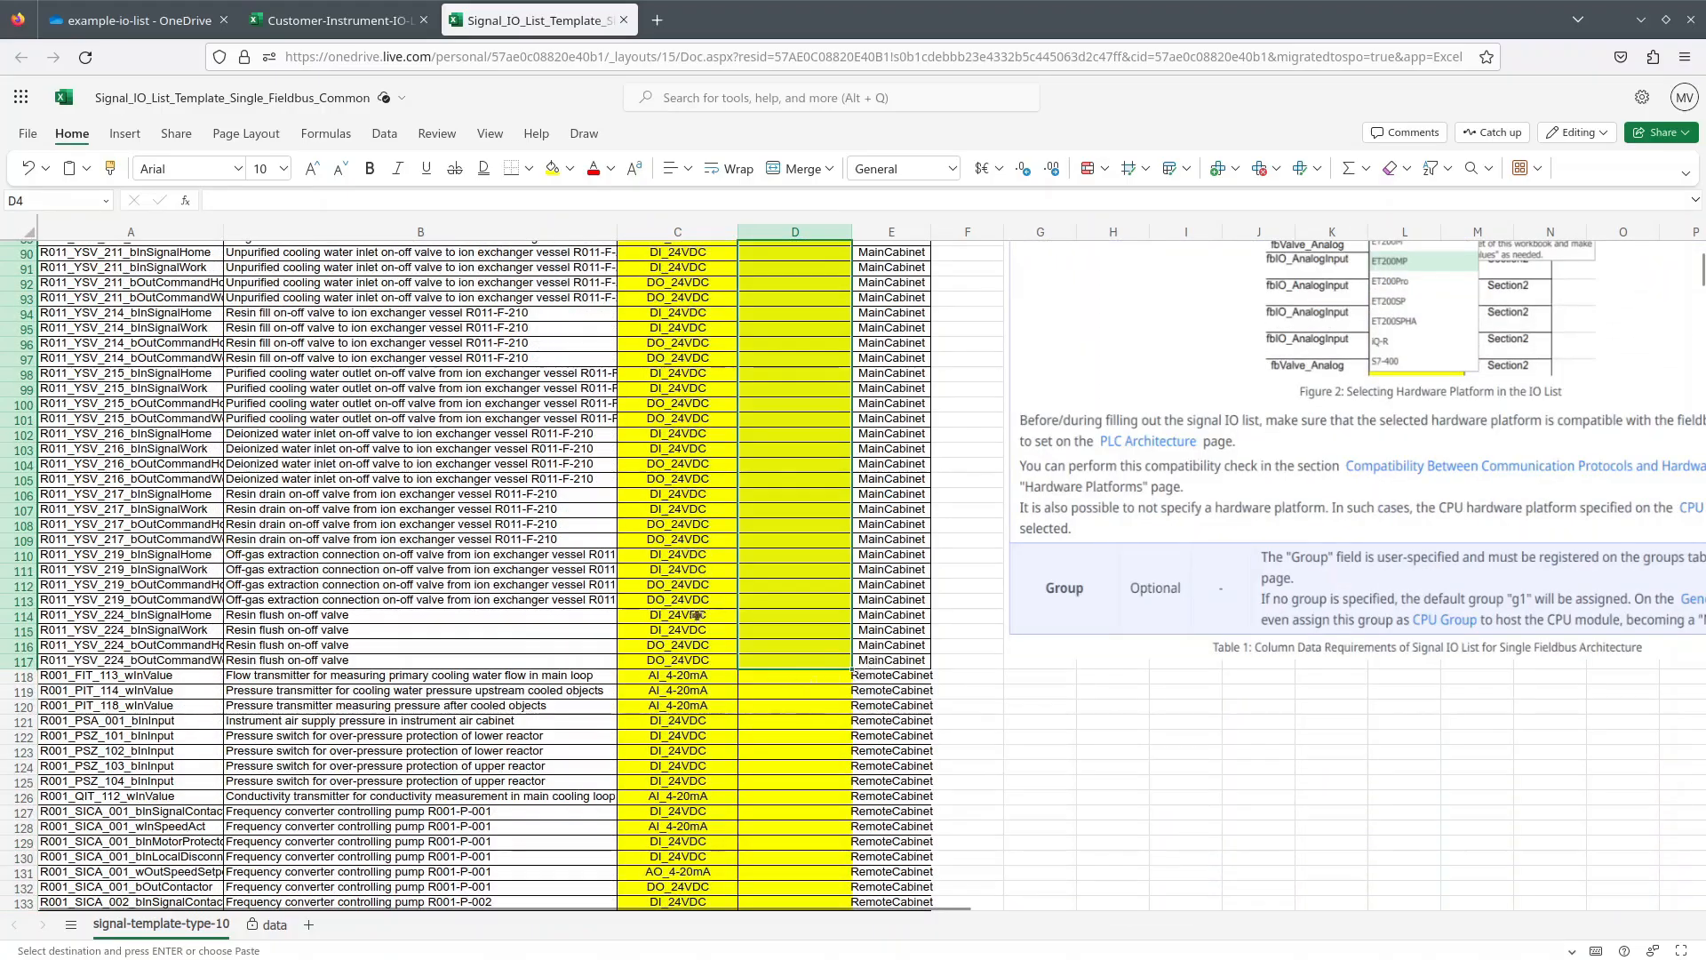
right_click(775, 573)
mouse_move(866, 186)
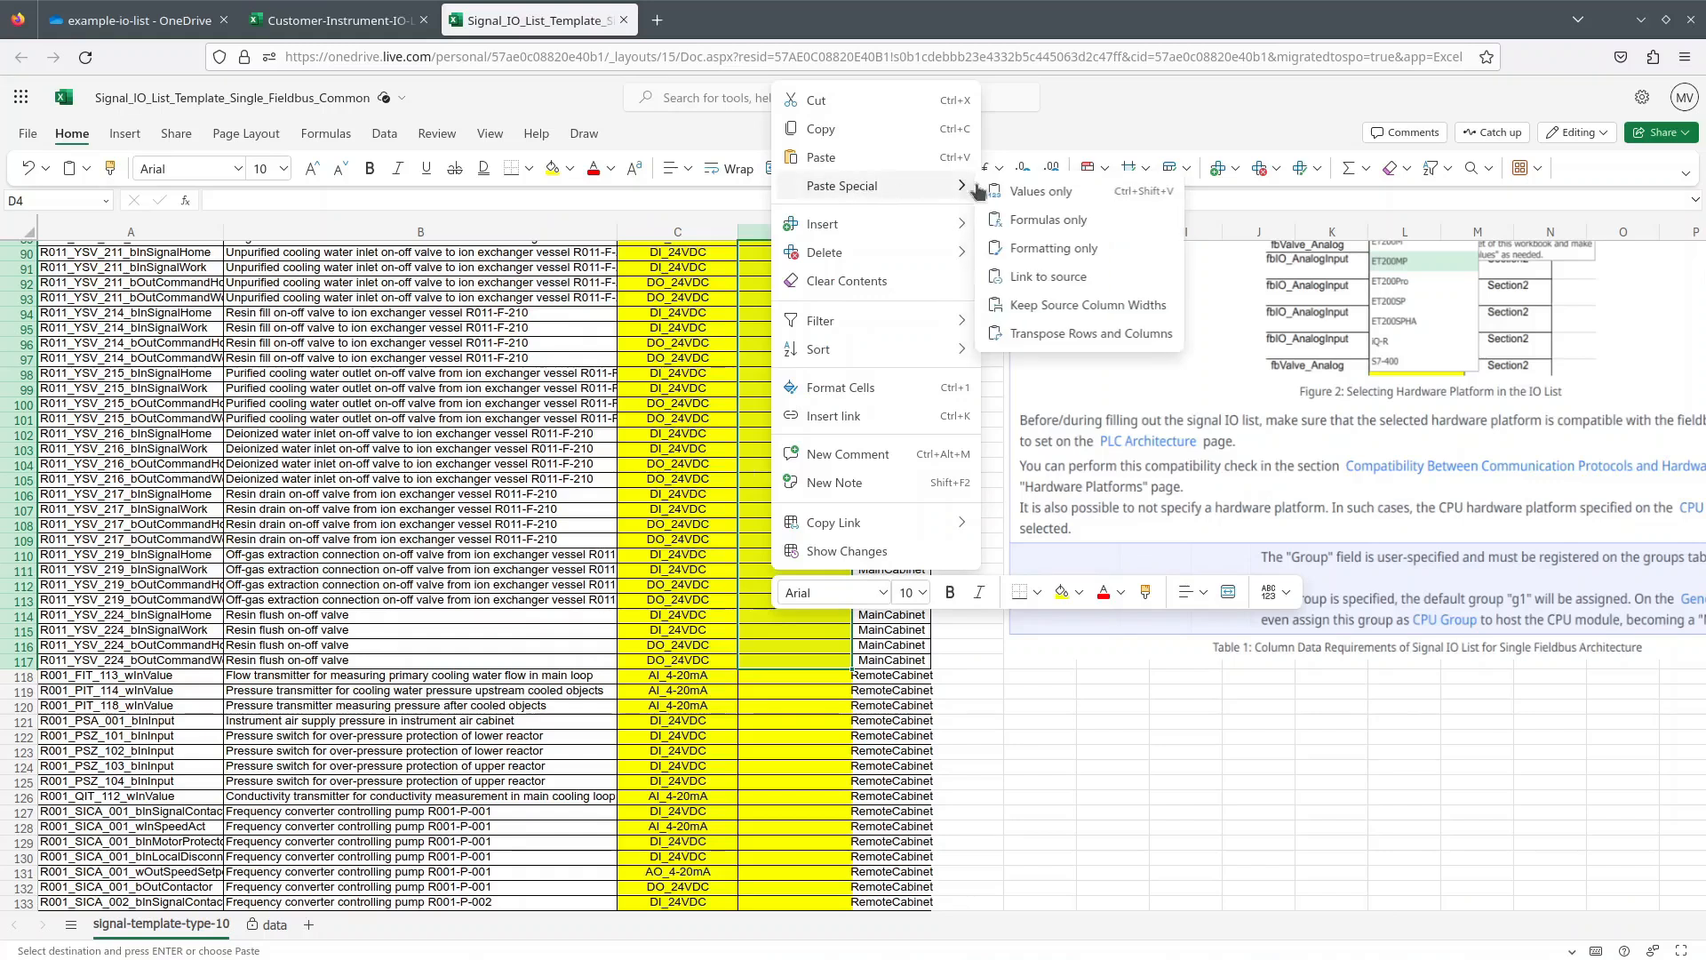
click(1038, 192)
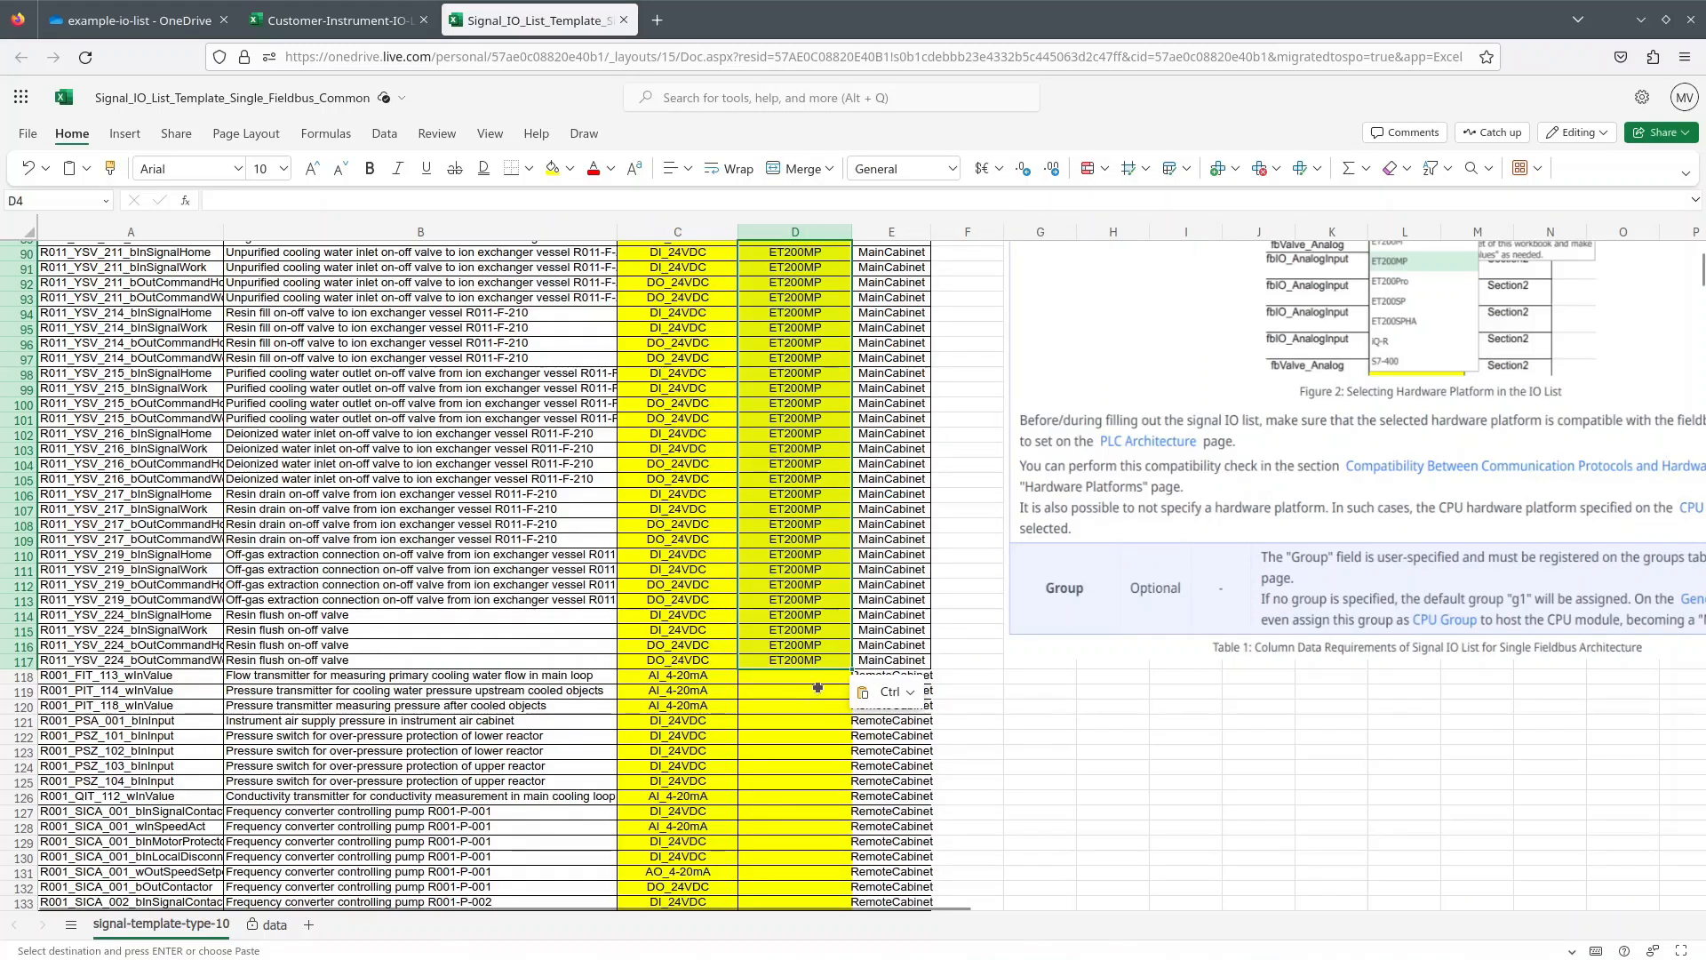
scroll(817, 687, down, 10)
right_click(818, 687)
click(1077, 179)
key(ctrl+Home)
Download the filled IO list template as a CSV file.
click(27, 134)
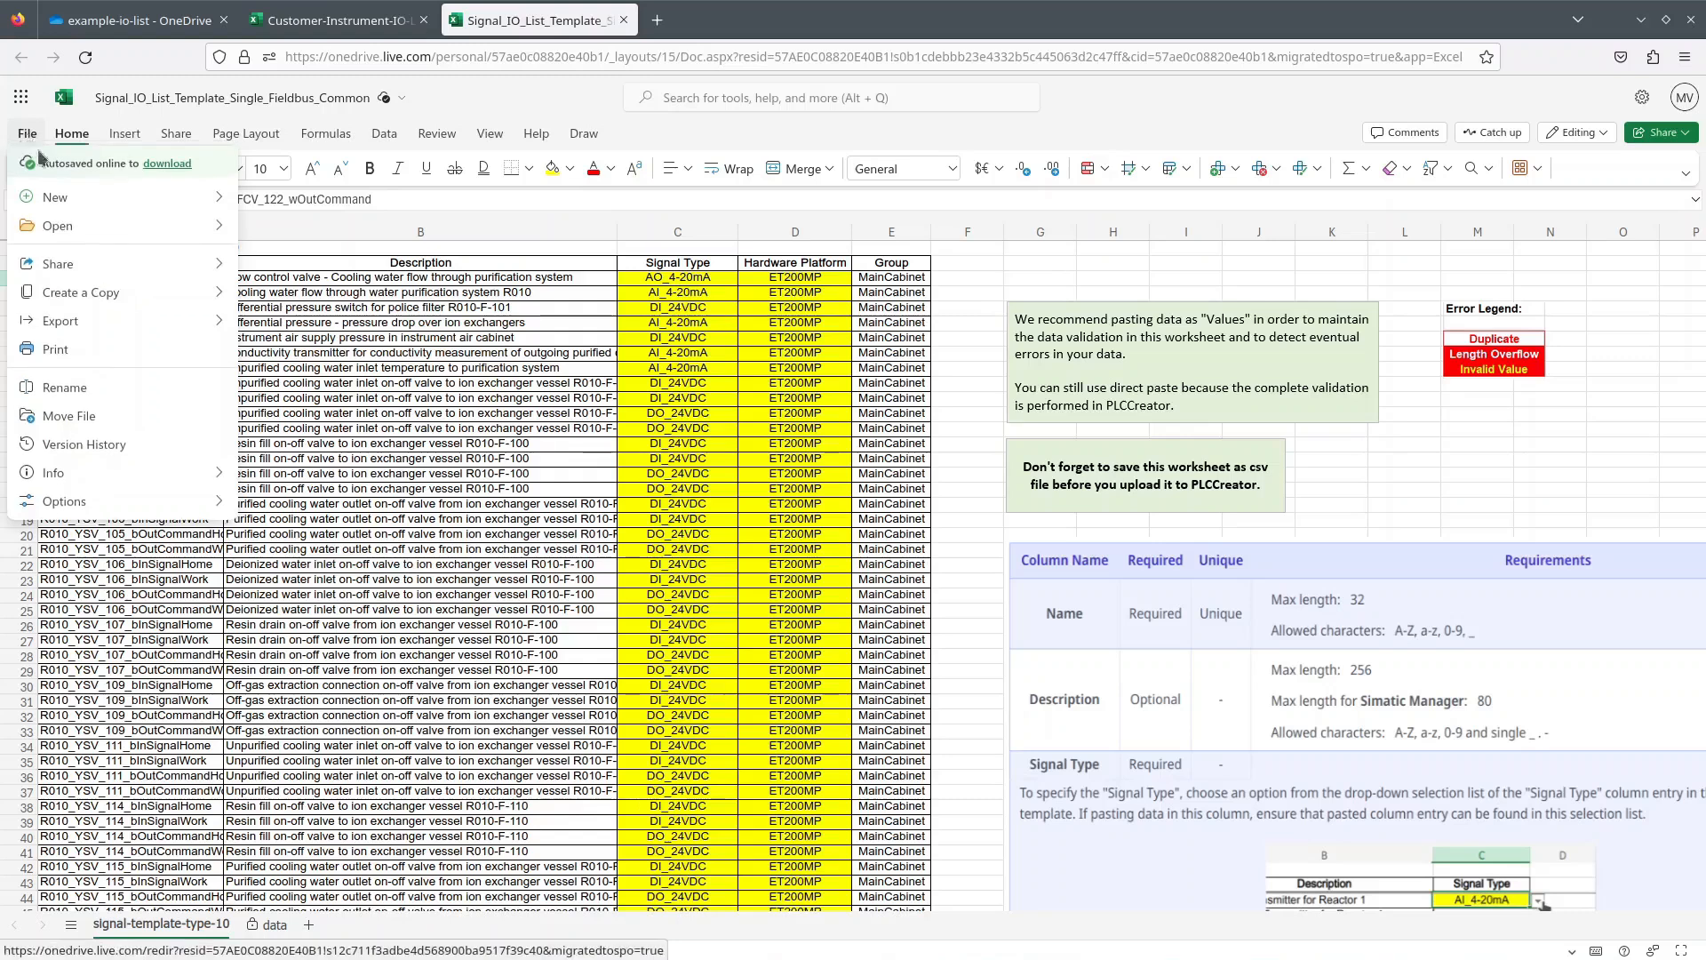
mouse_move(133, 293)
click(306, 300)
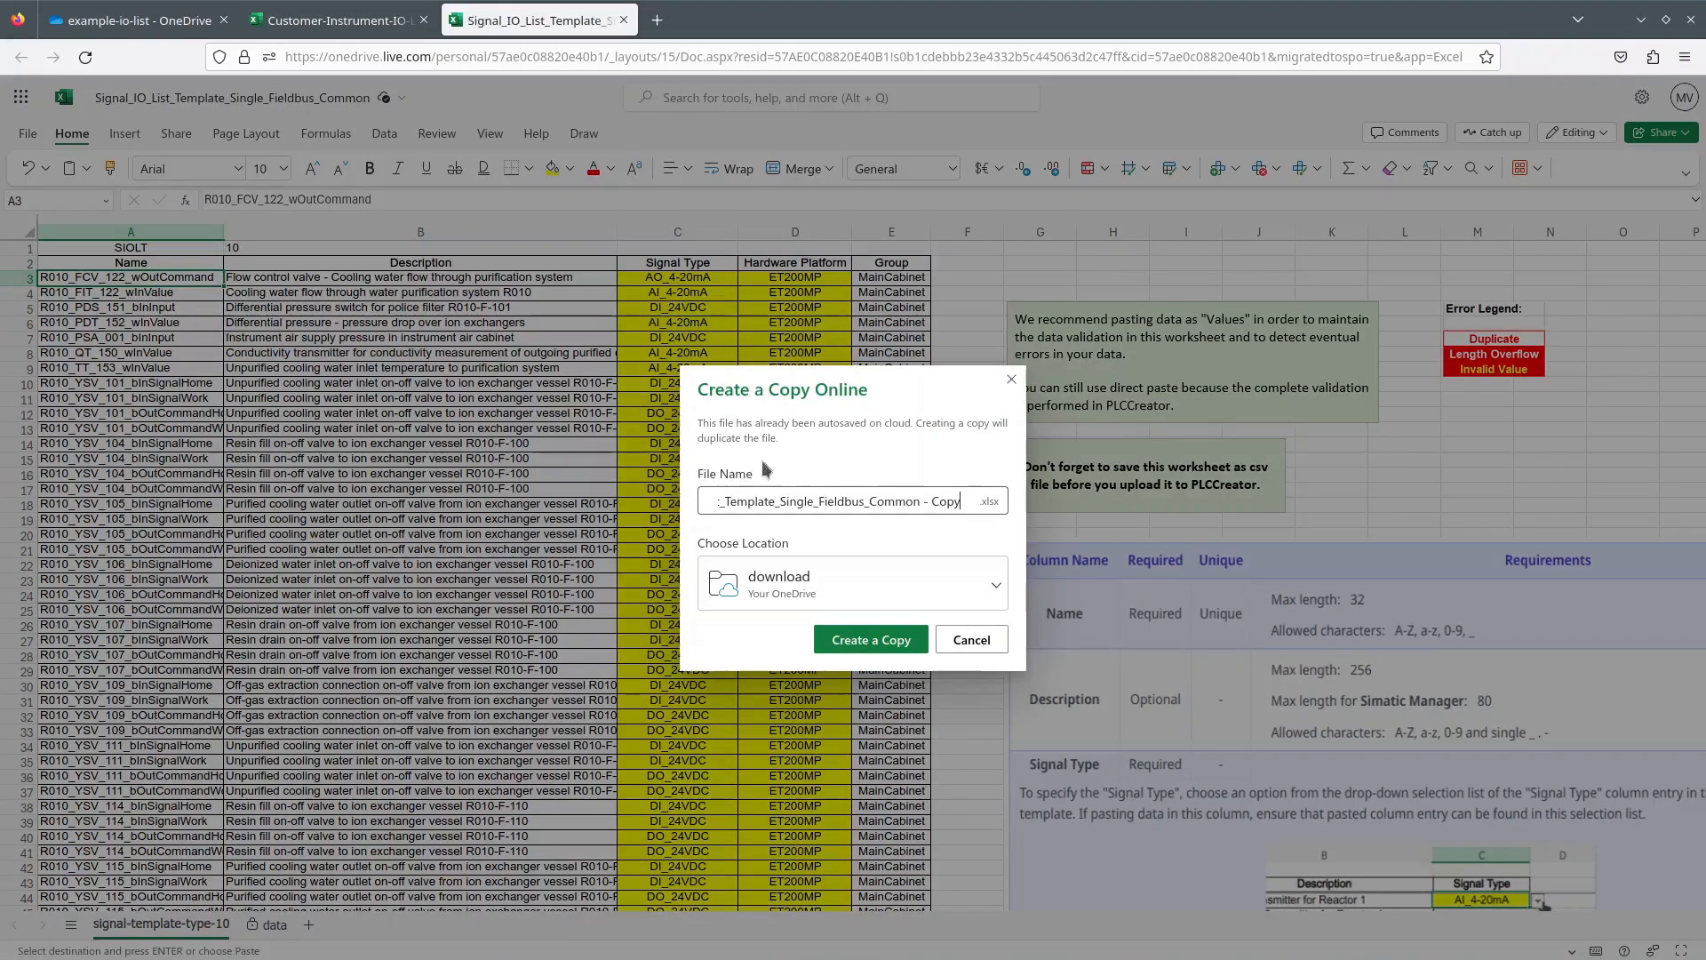
key(Escape)
mouse_move(133, 321)
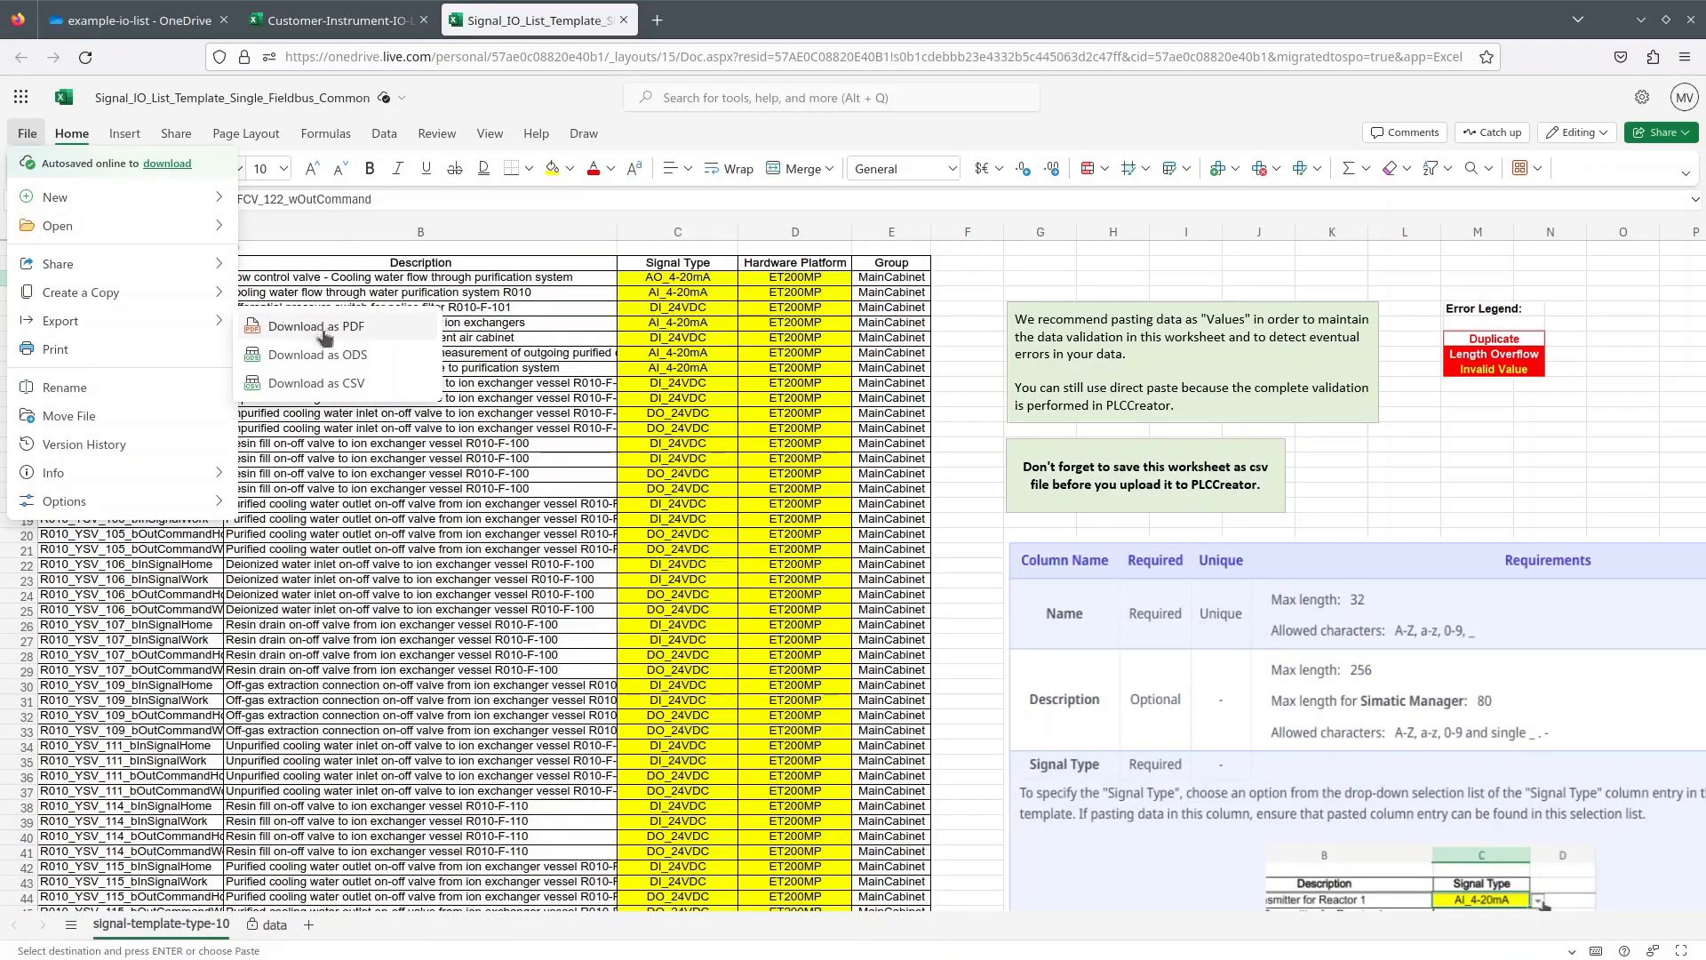
click(325, 383)
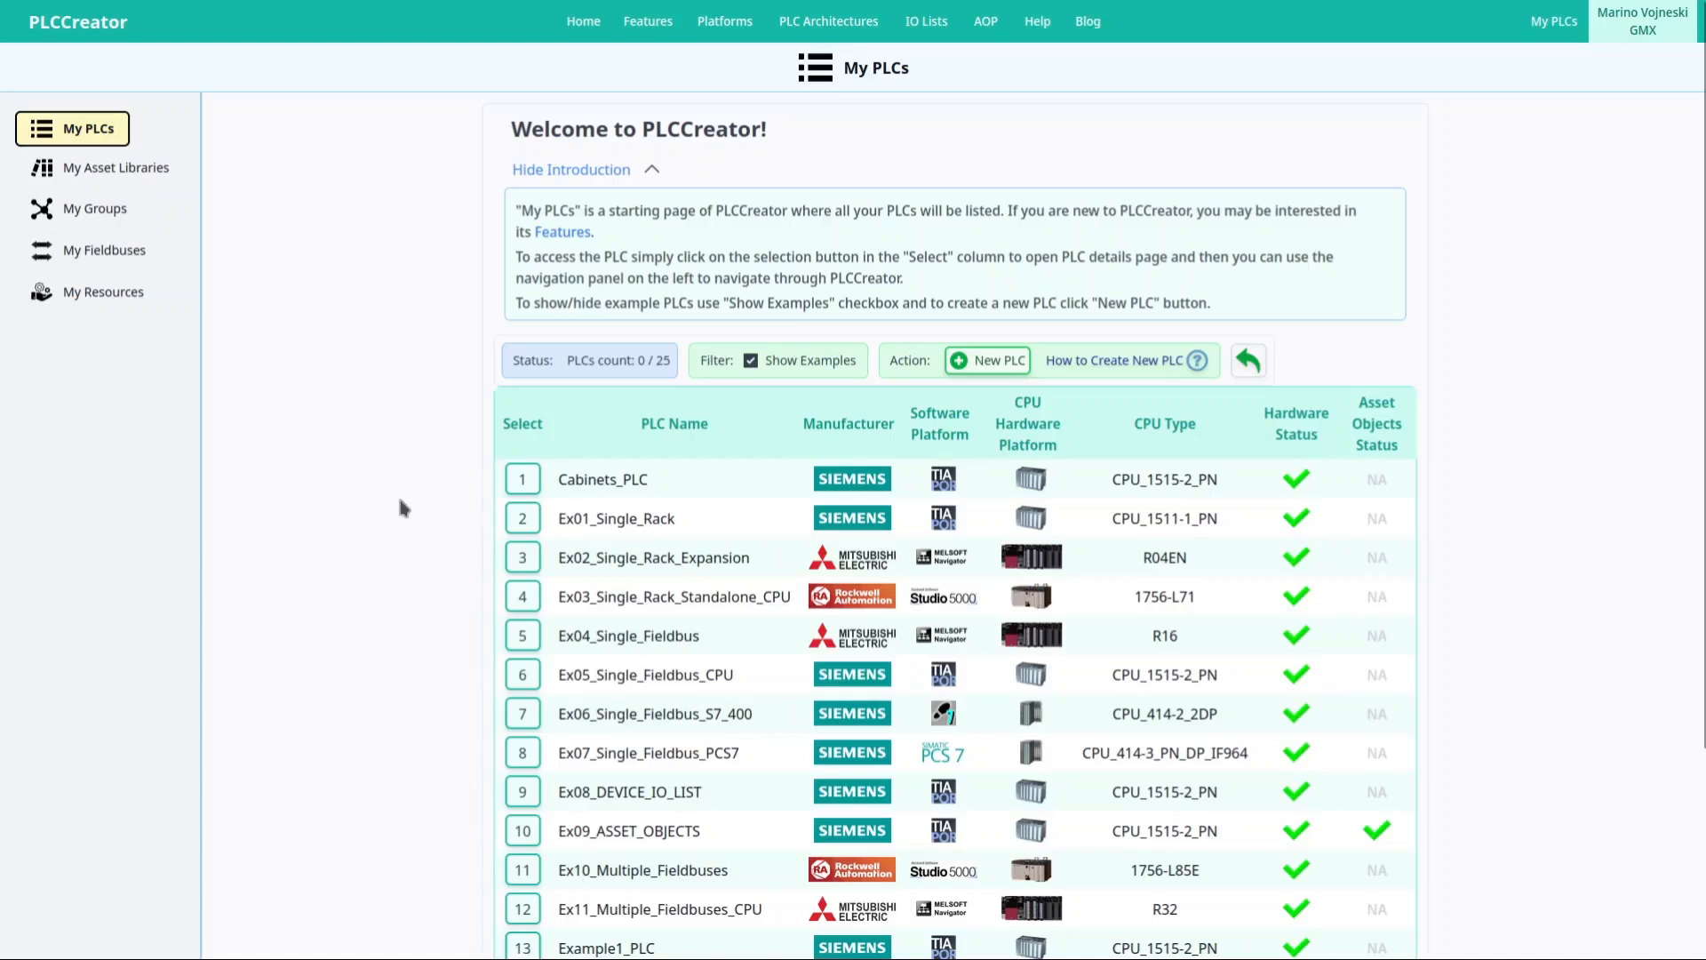
Start a New PLC from My PLCs and put the cursor in its PLC Name field.
click(986, 361)
click(917, 150)
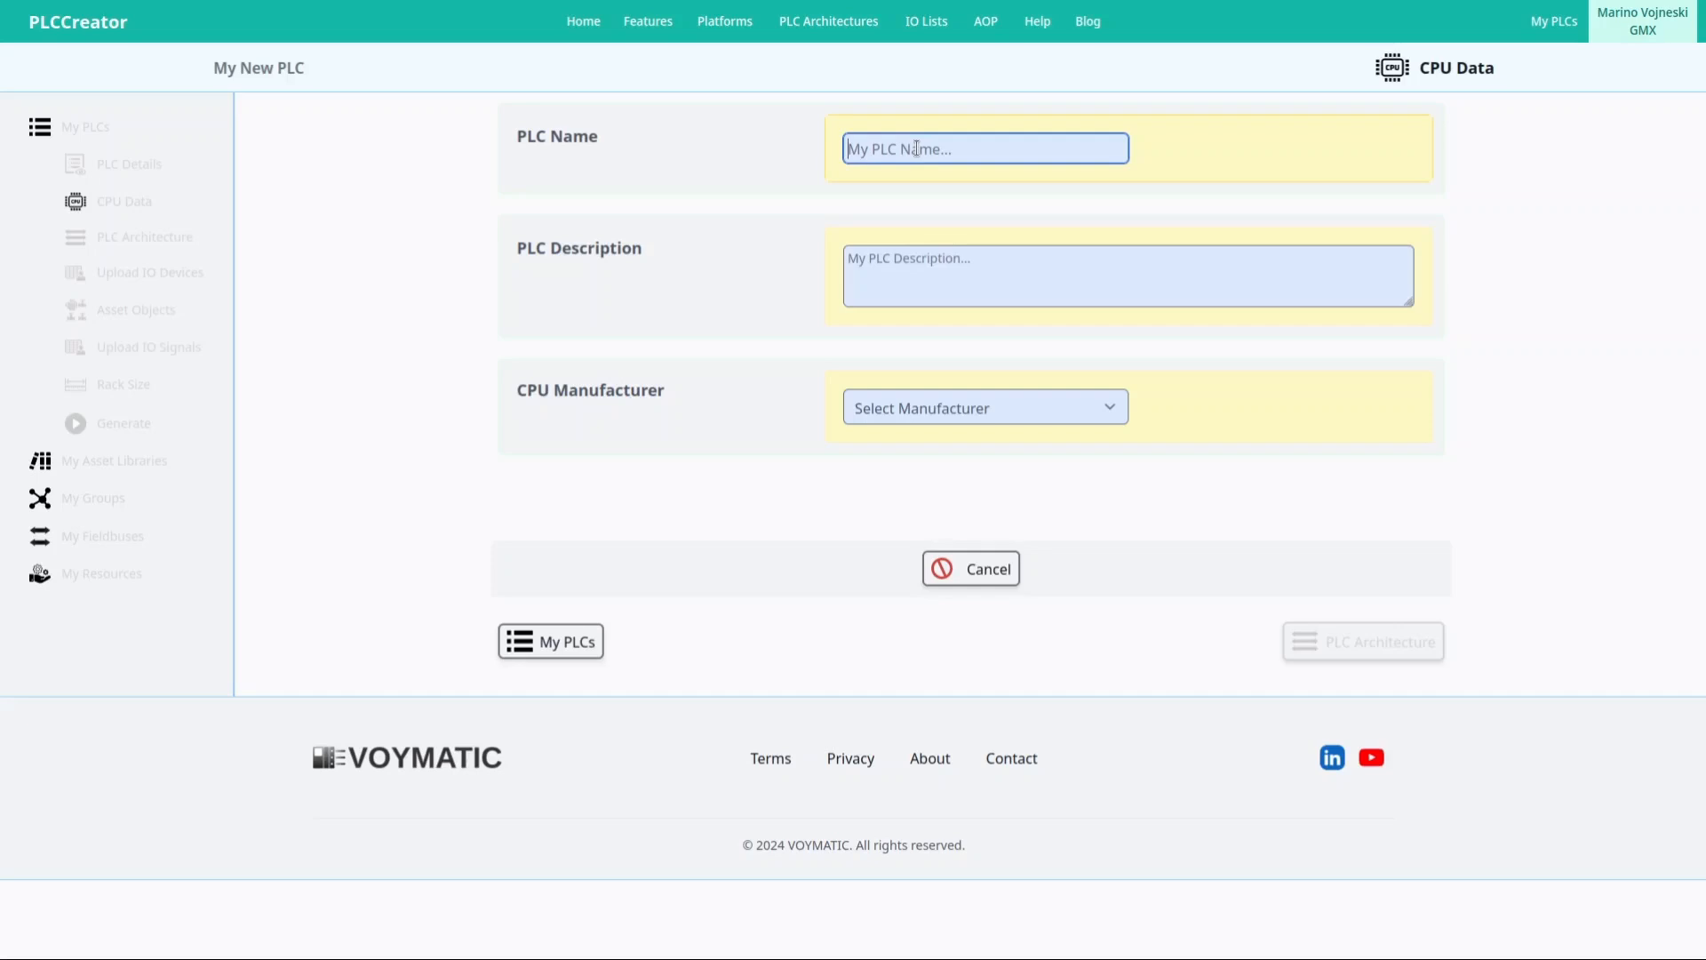
Paste Example1_PLC as the PLC name and paste in its description.
key(ctrl+v)
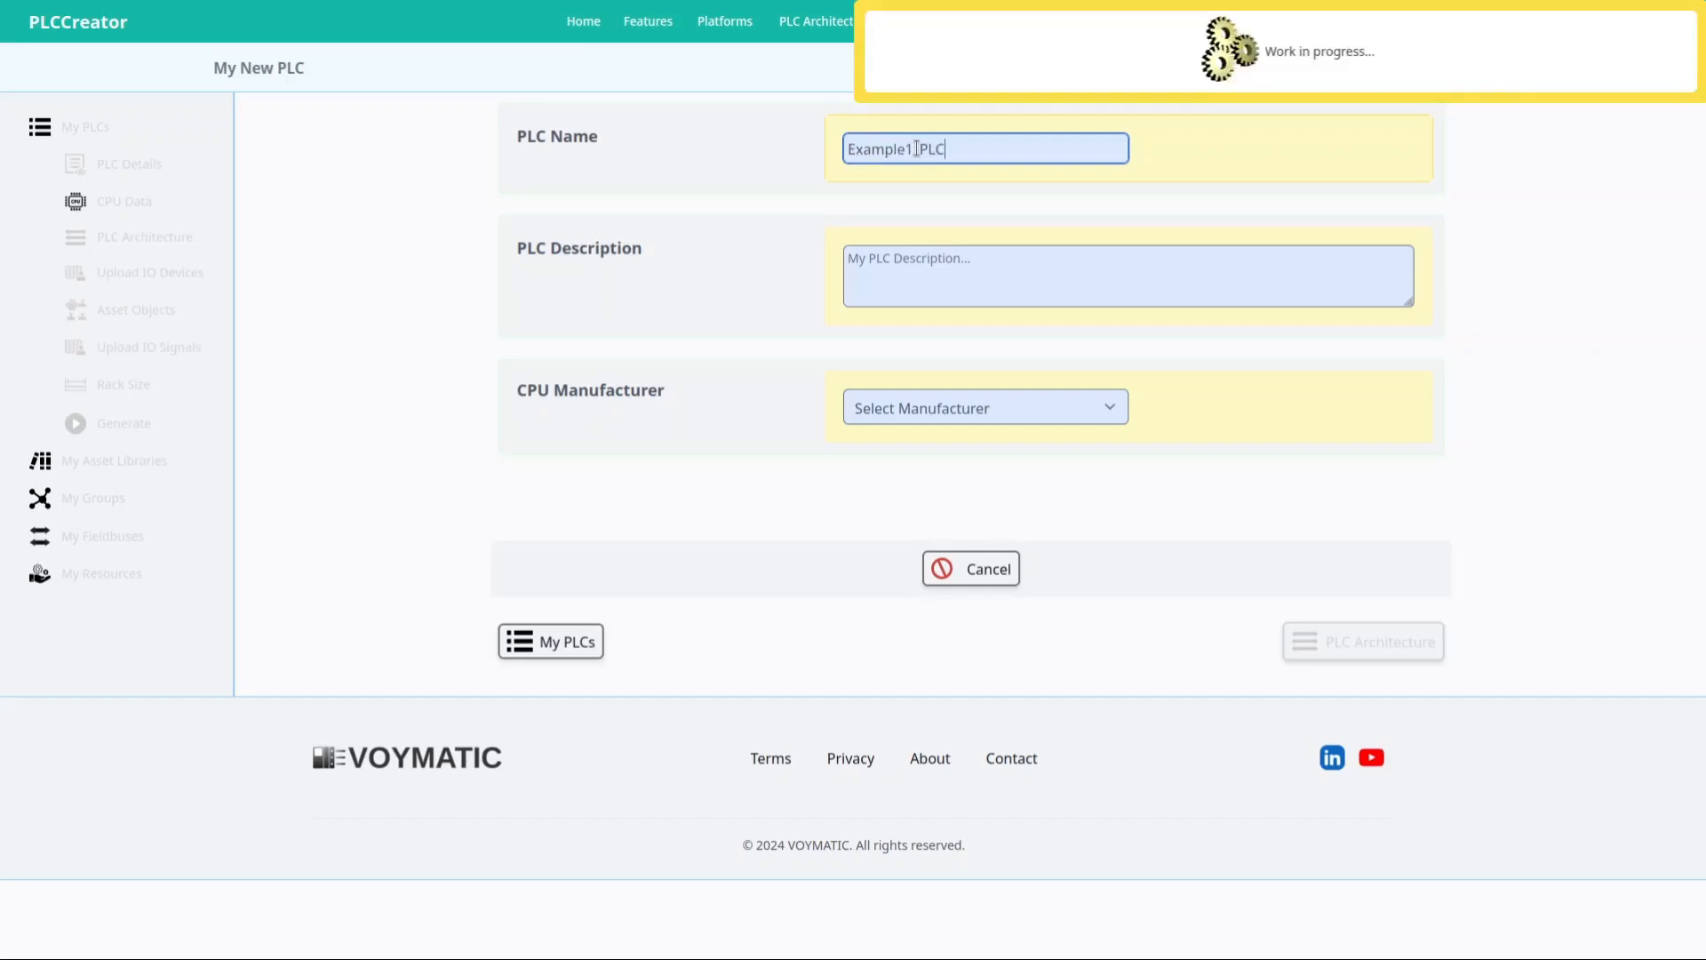
click(951, 258)
key(ctrl+v)
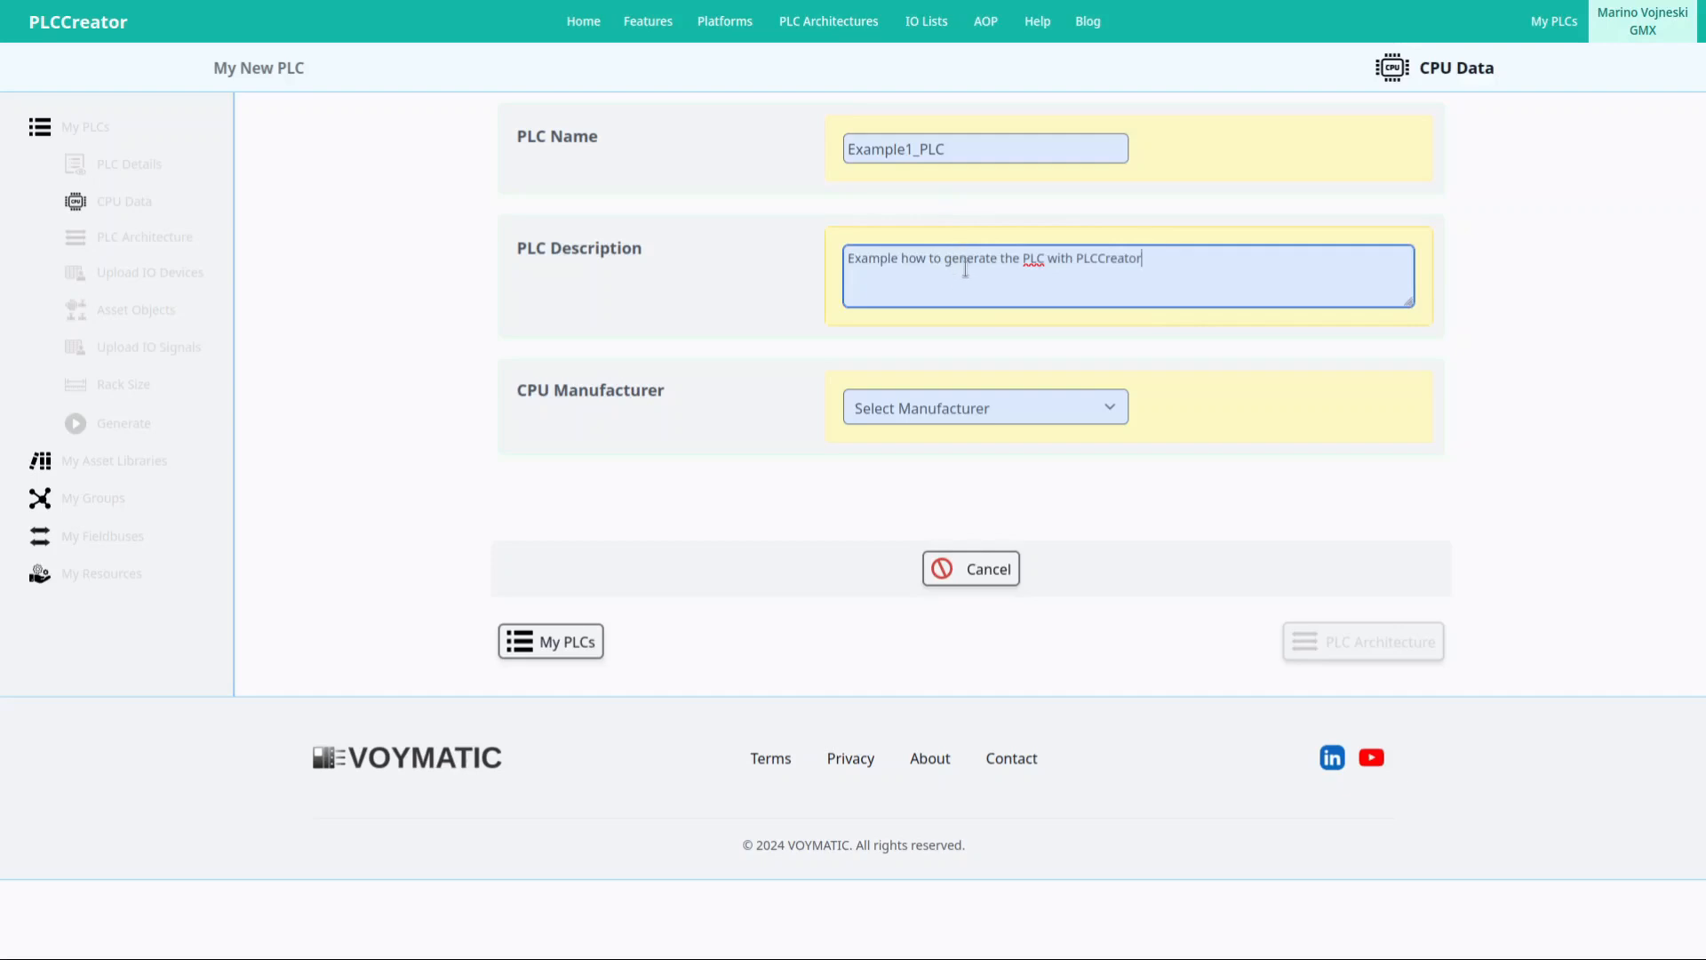
Choose SIEMENS, TIA_Portal, ET200MP and CPU_1515-2_PN as the CPU data and save.
click(973, 414)
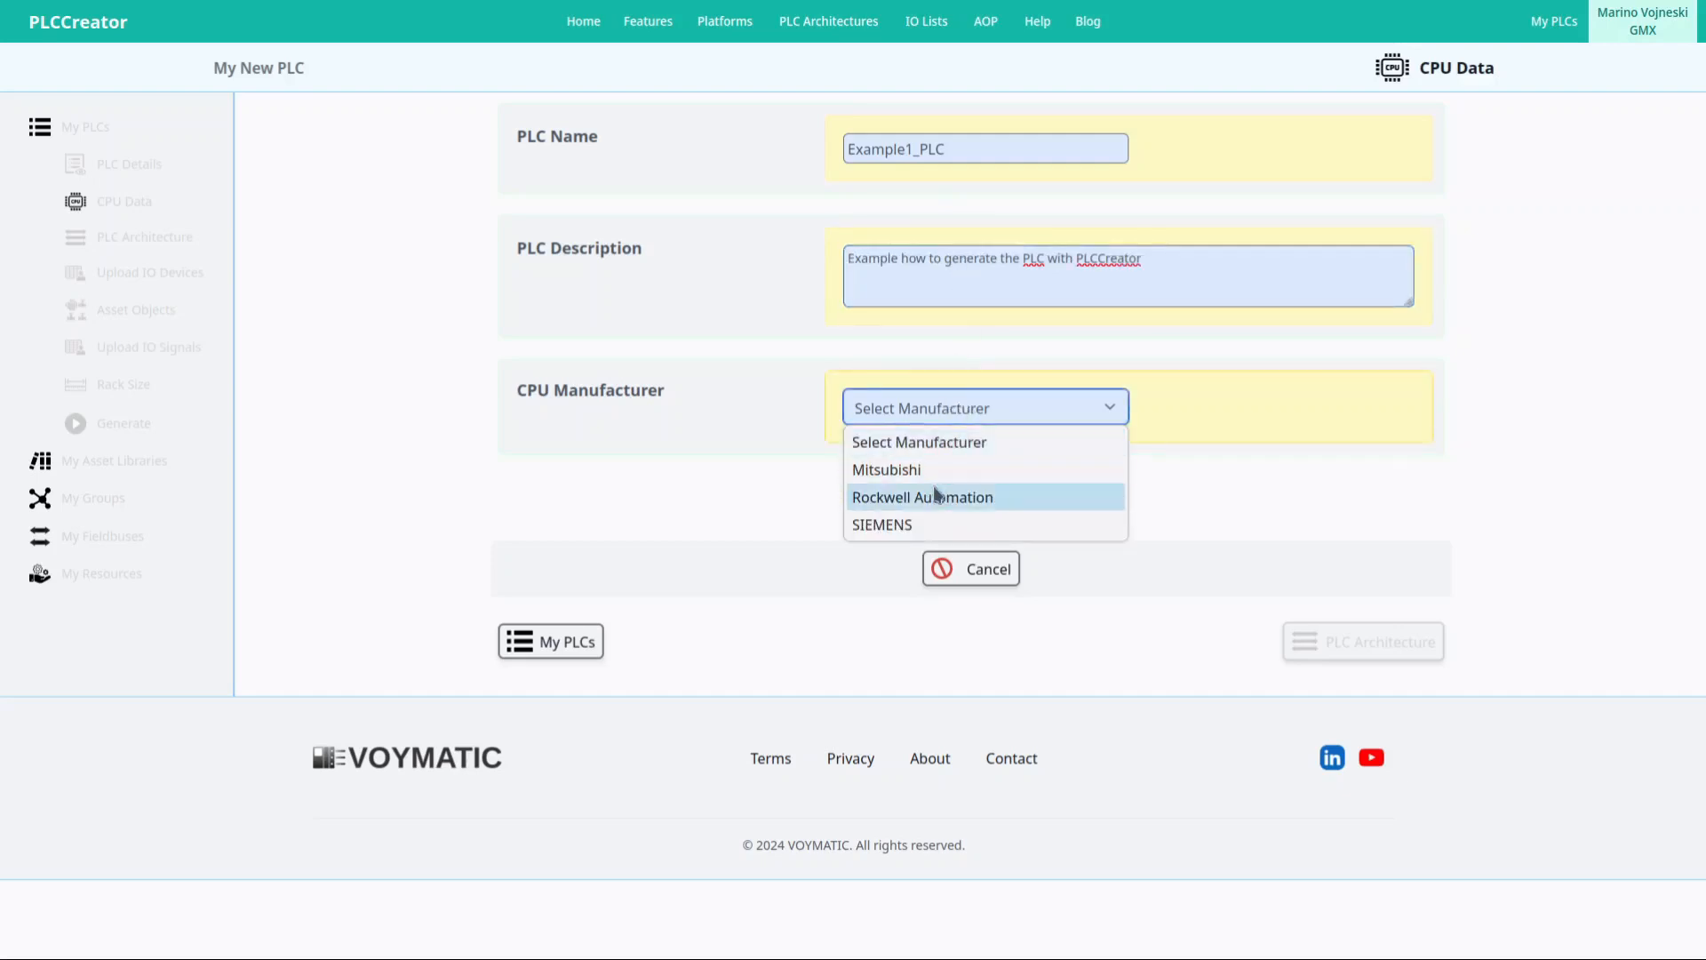
click(930, 526)
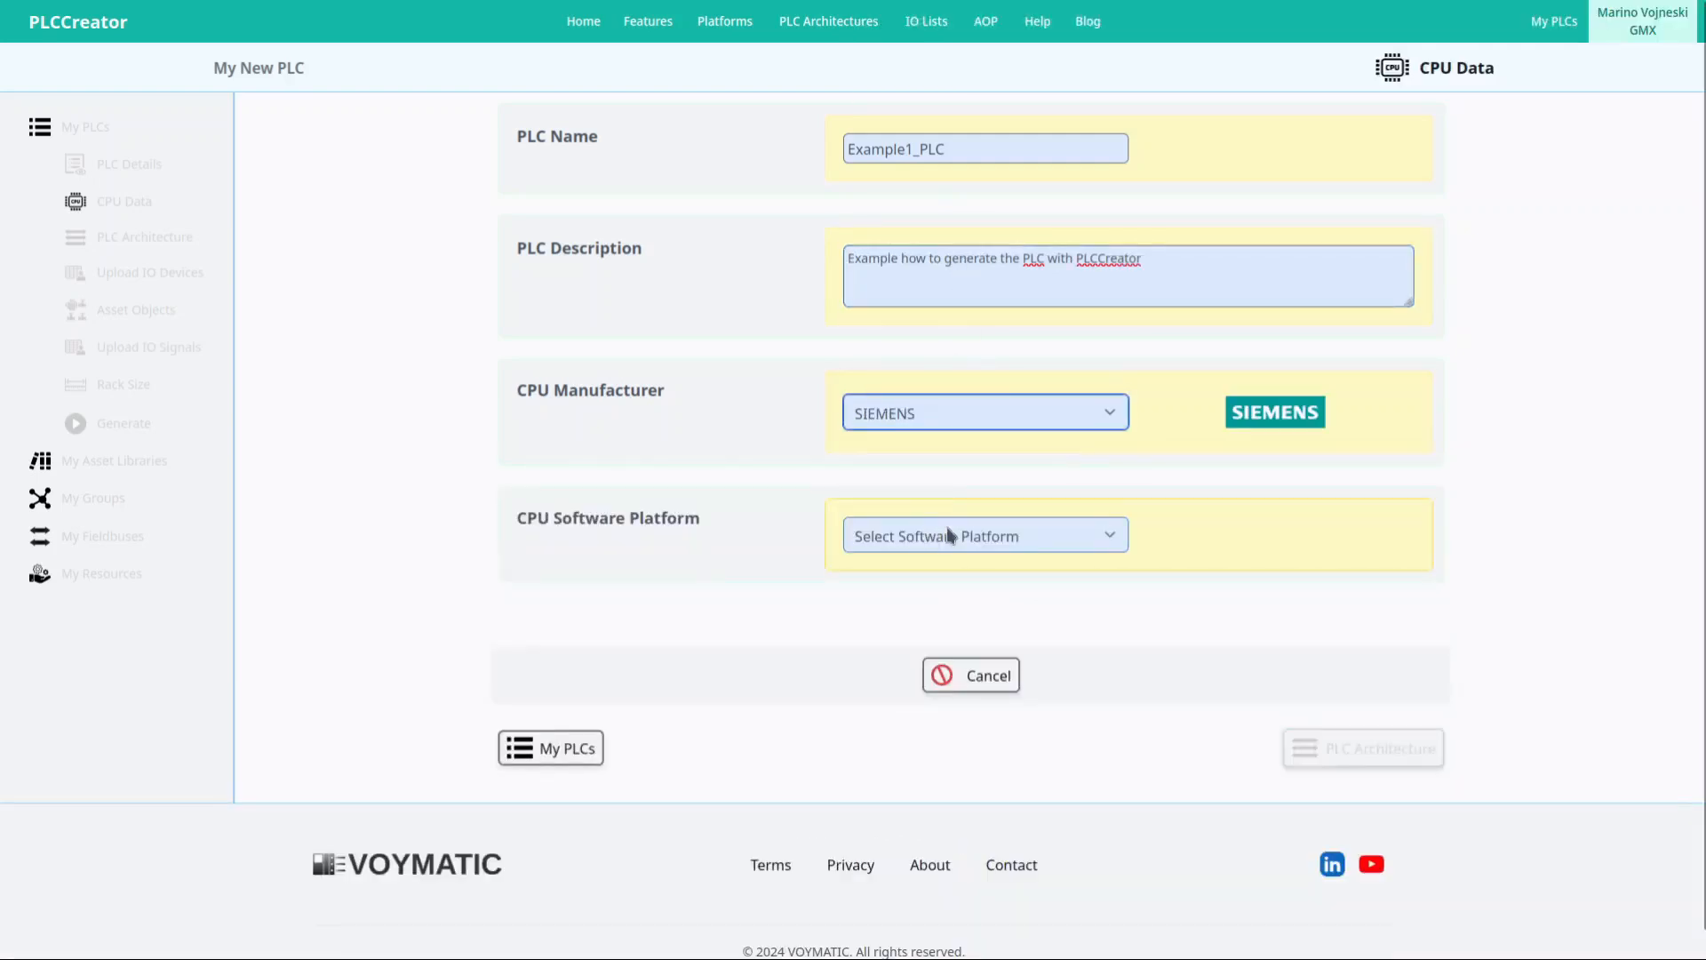
click(951, 537)
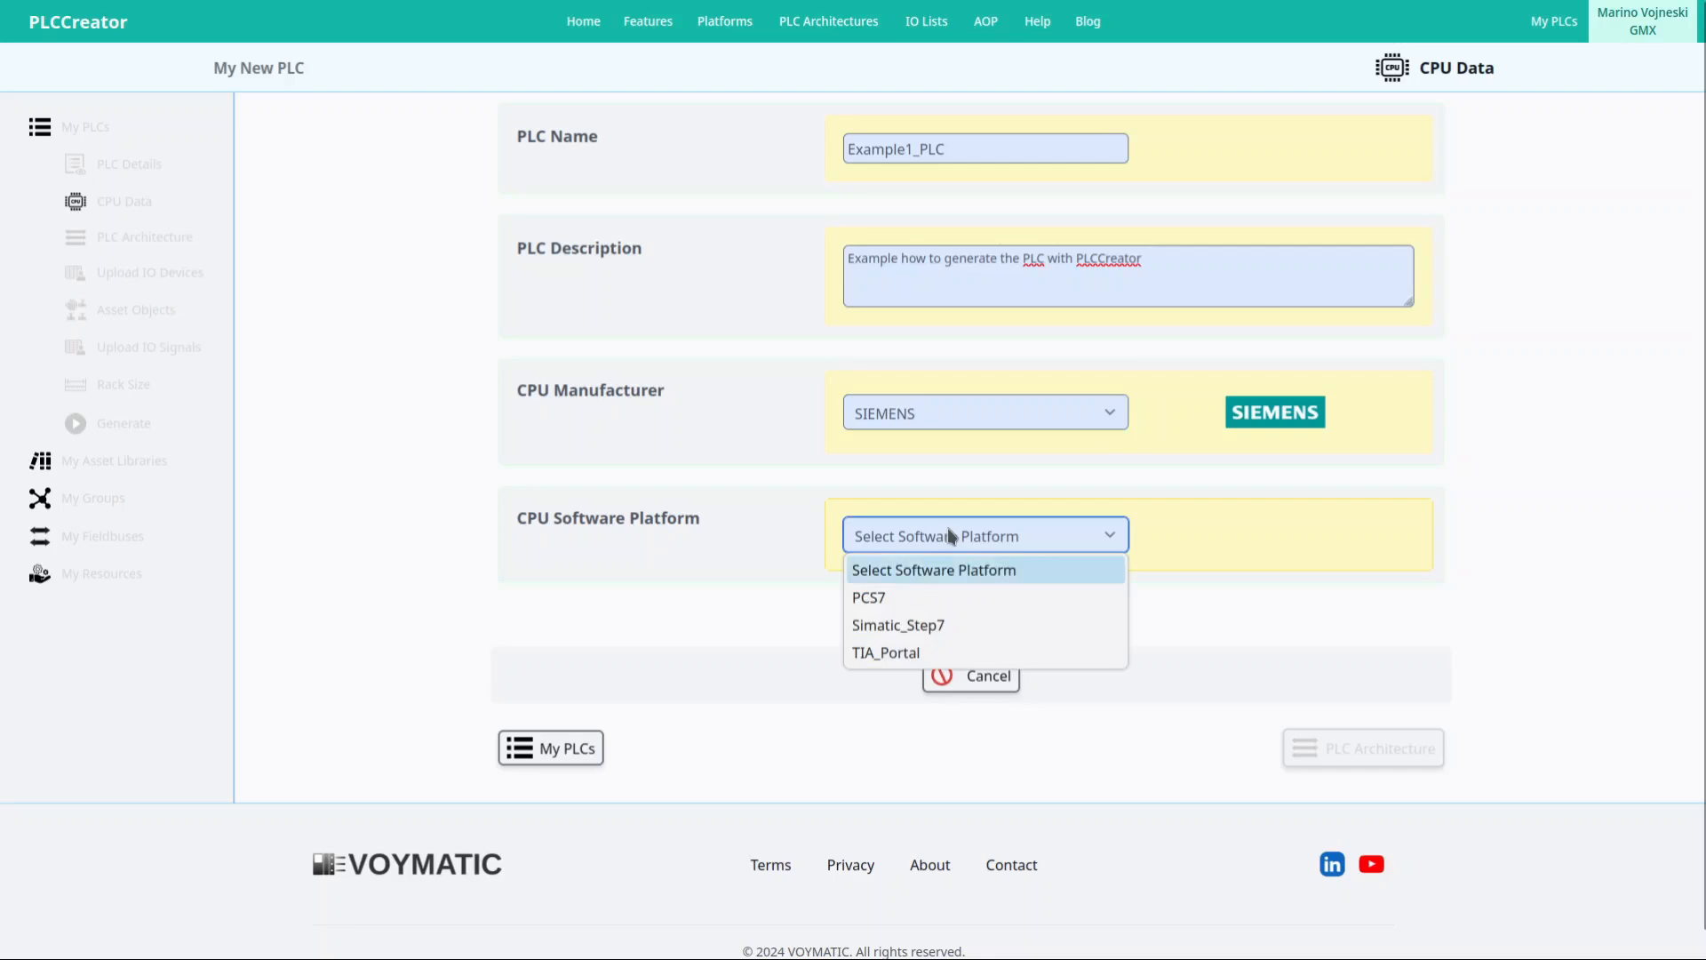
click(924, 655)
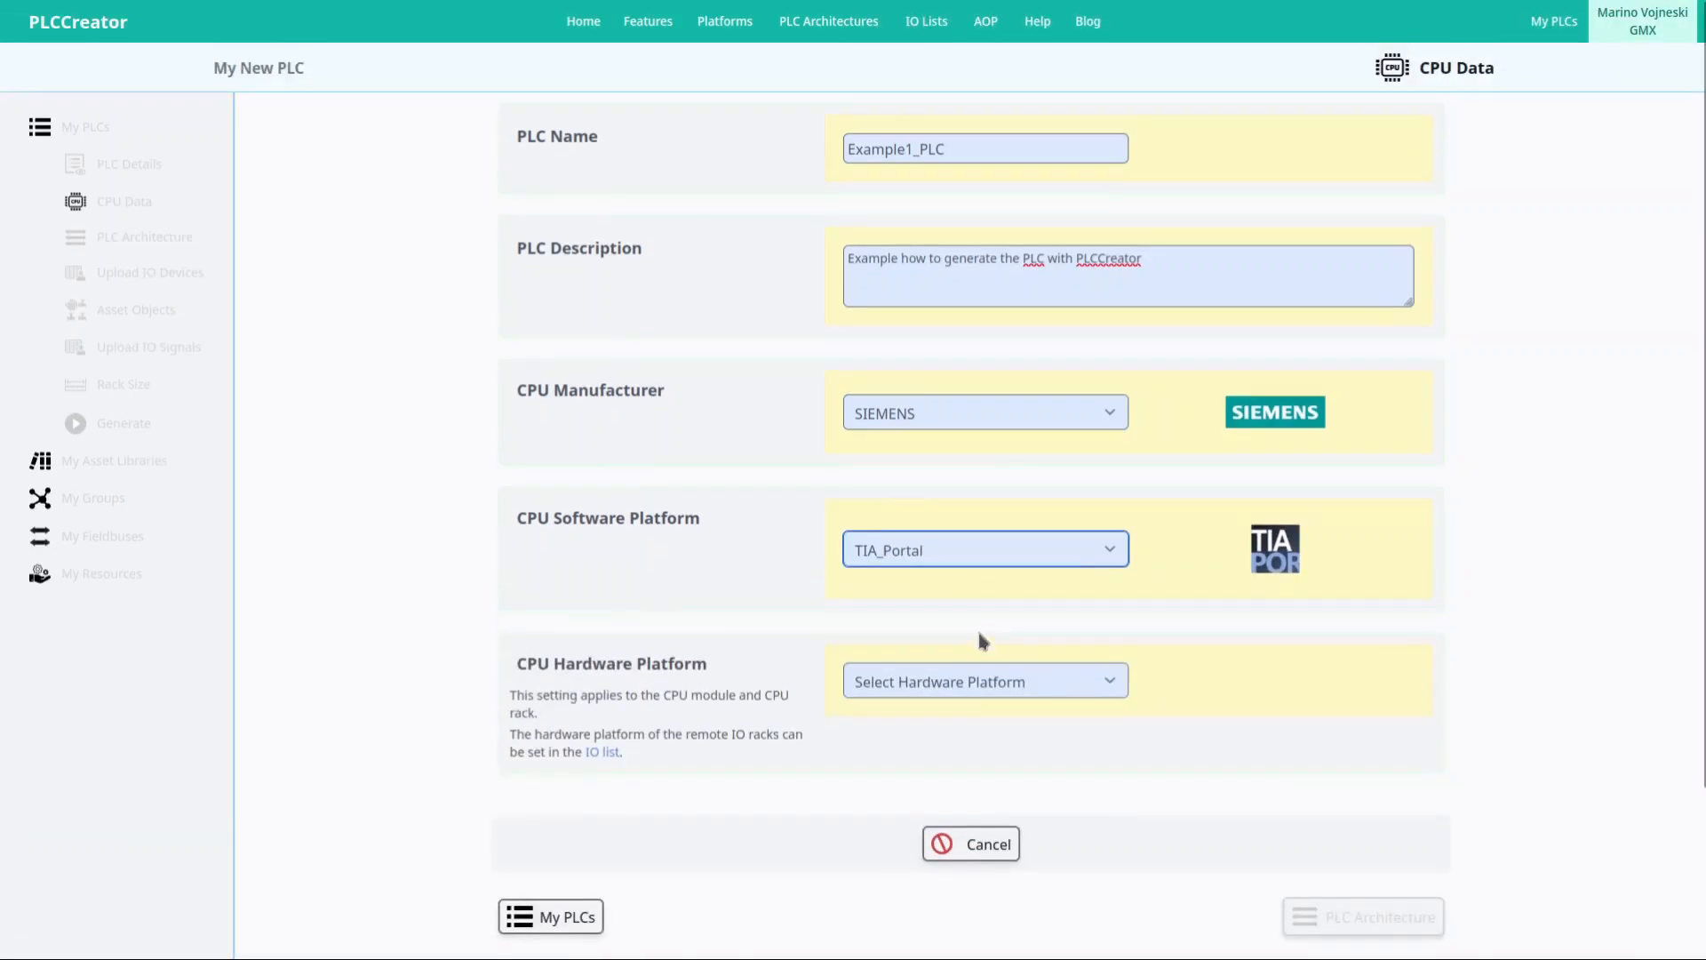
click(971, 683)
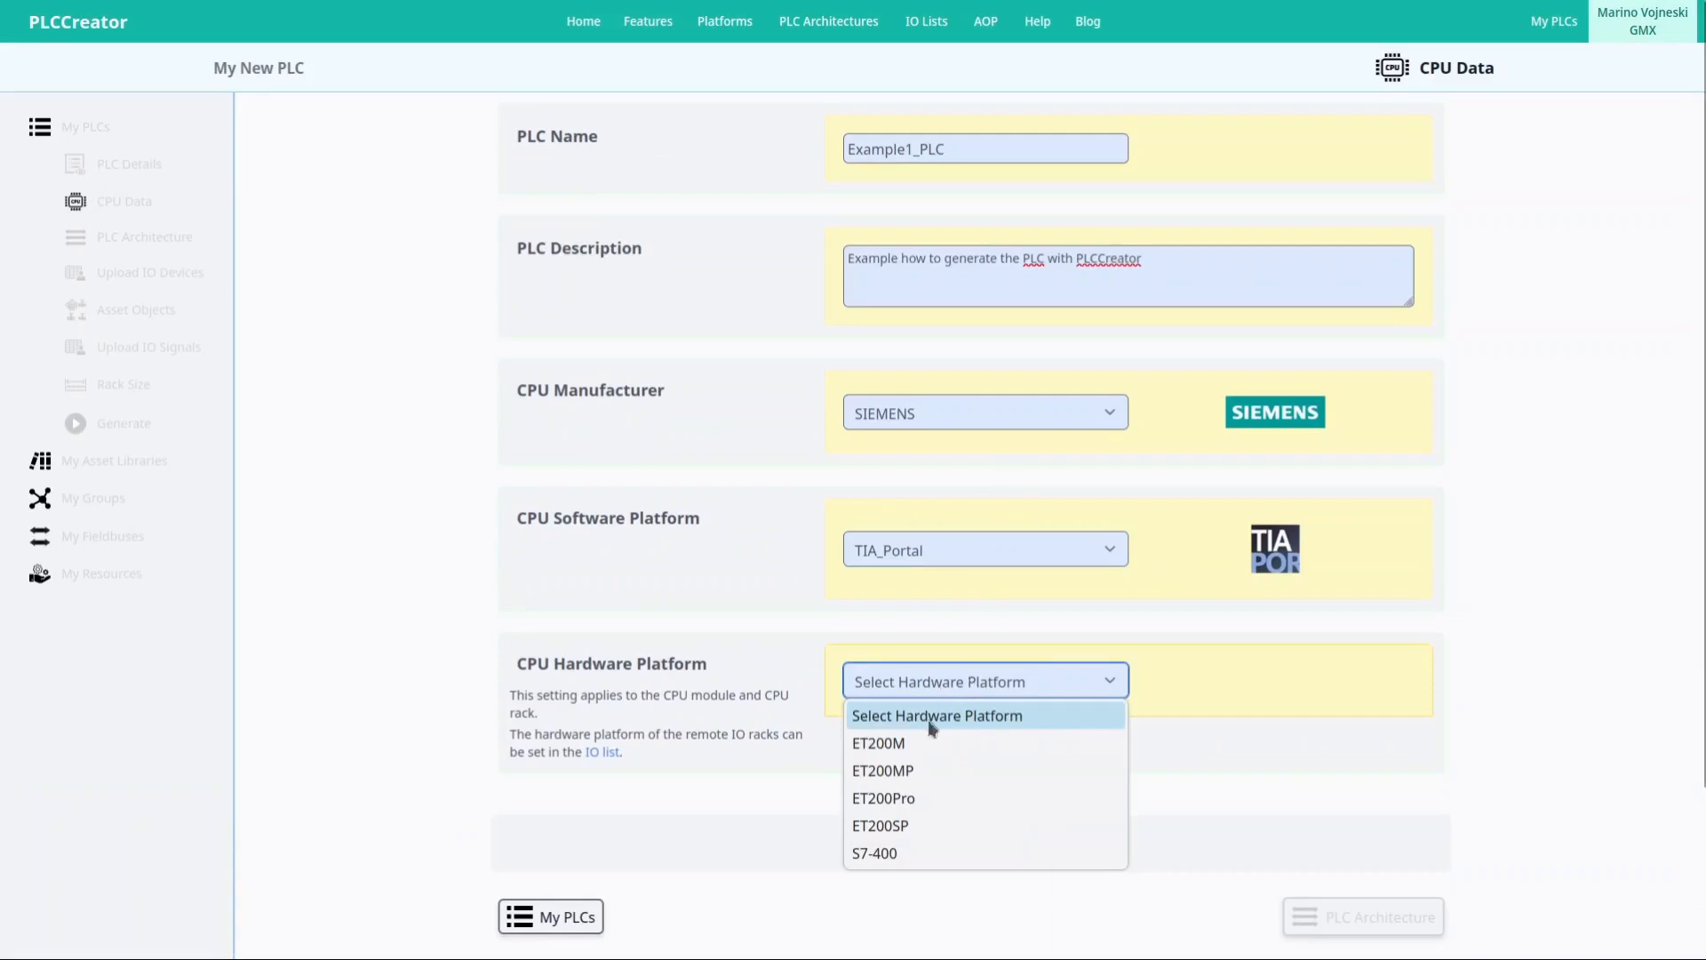
click(915, 770)
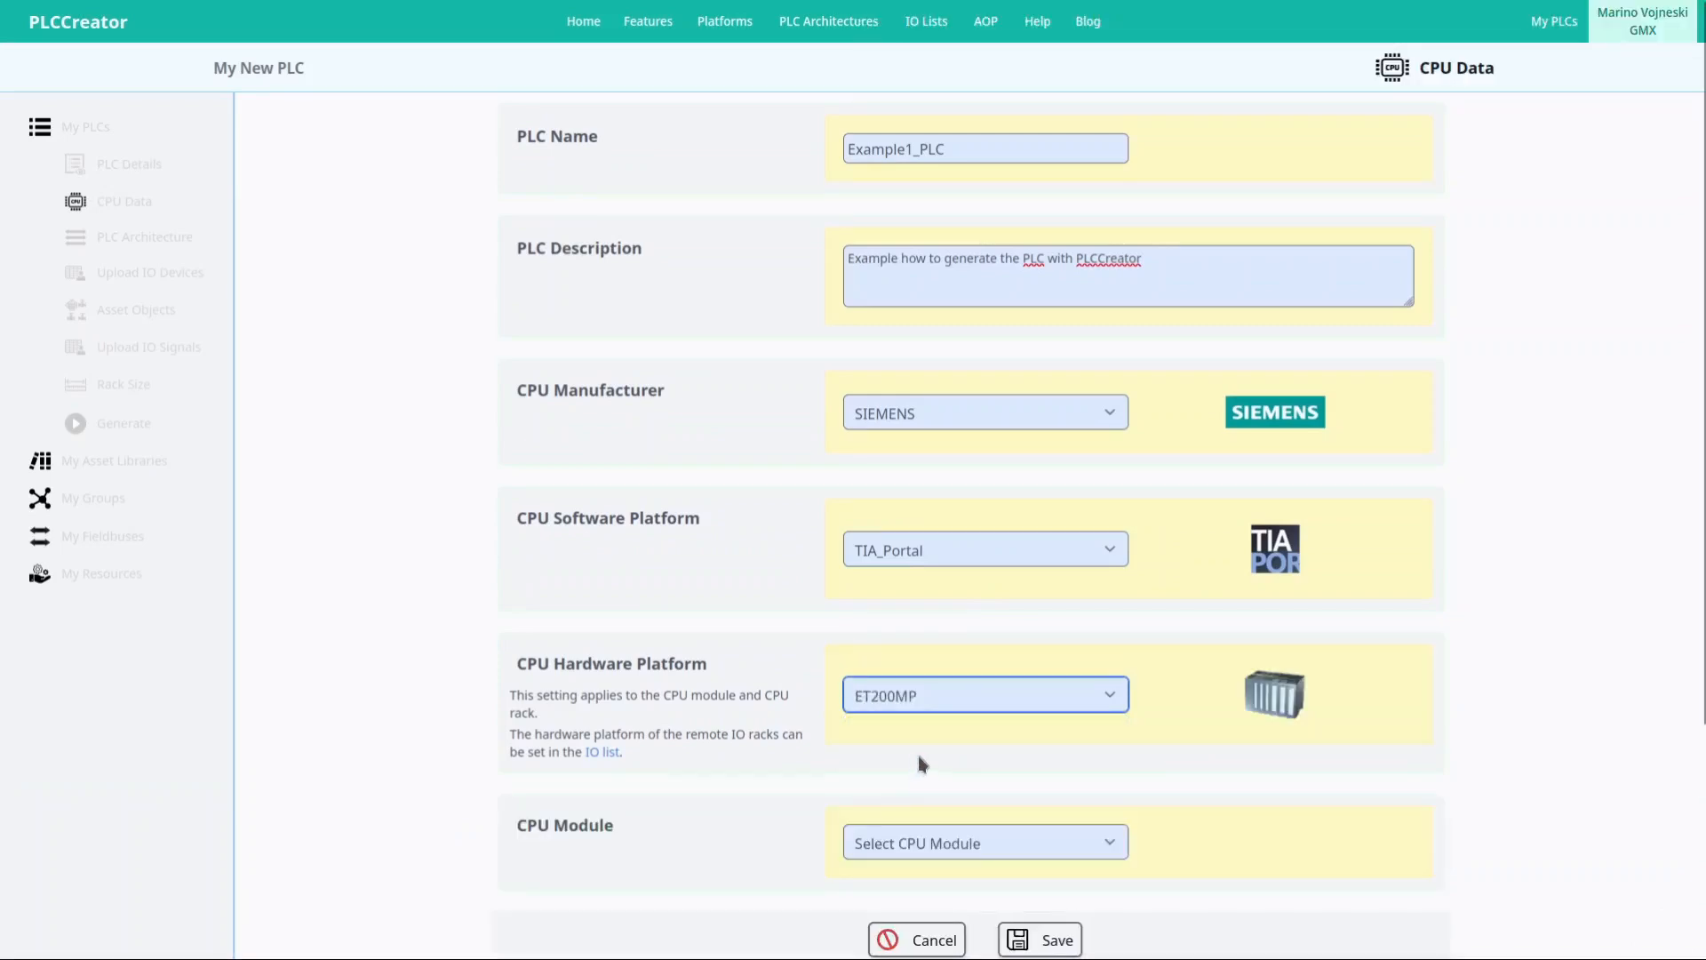
click(935, 846)
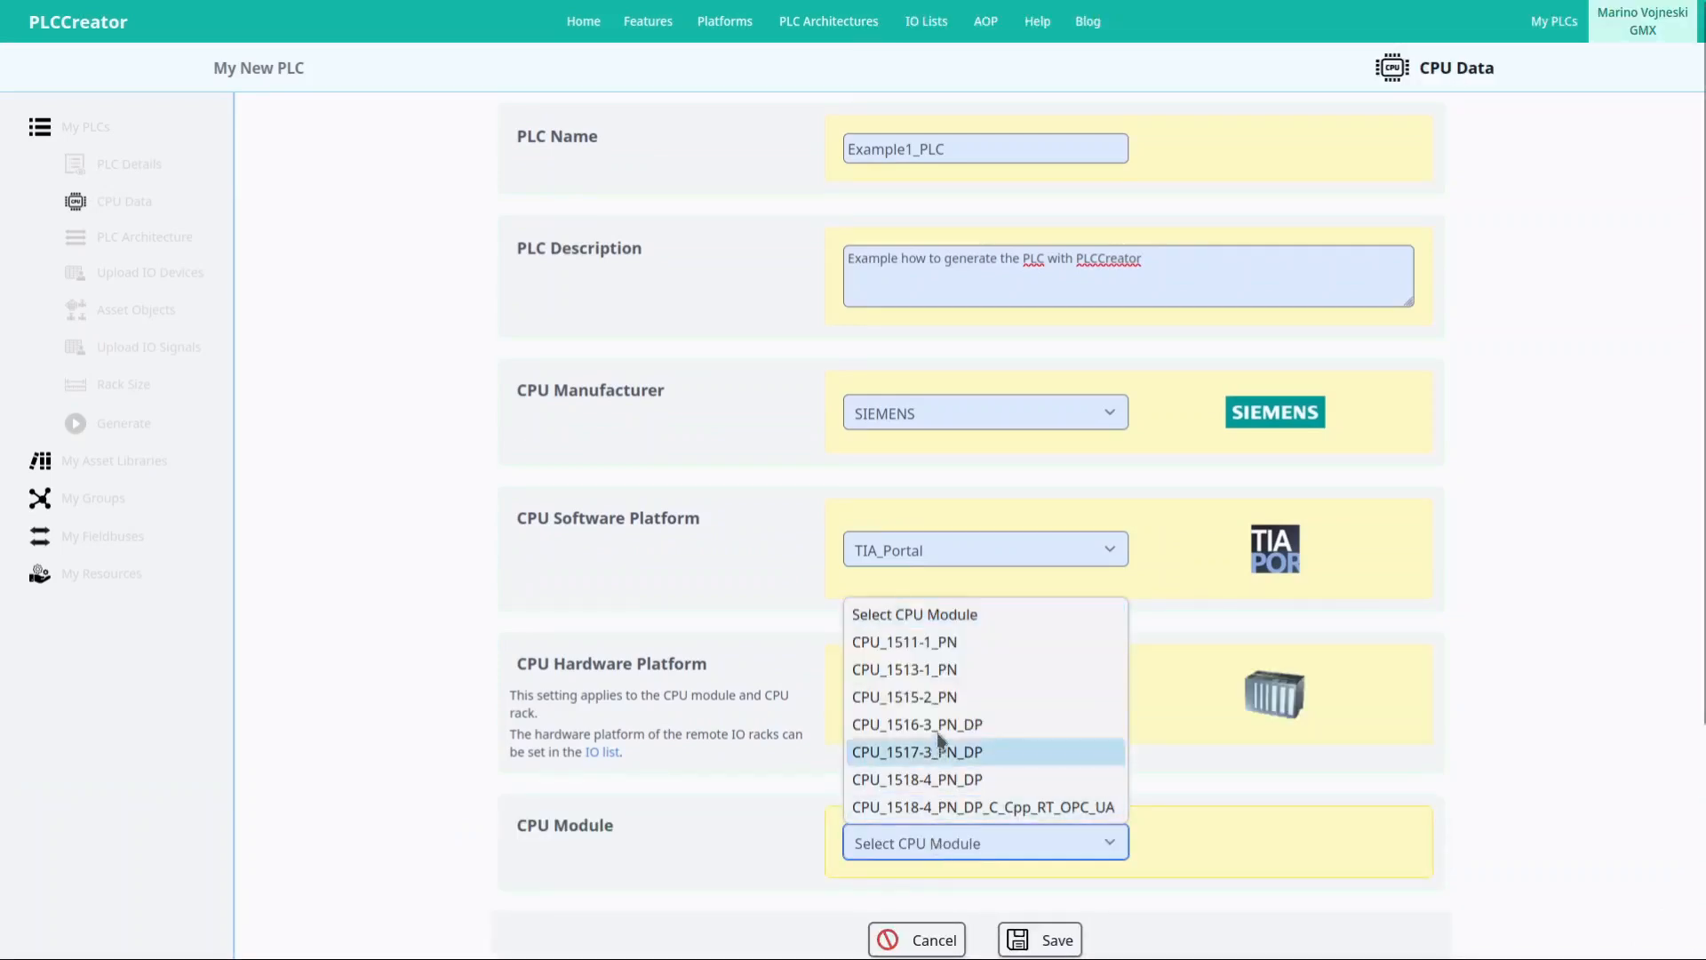
click(937, 698)
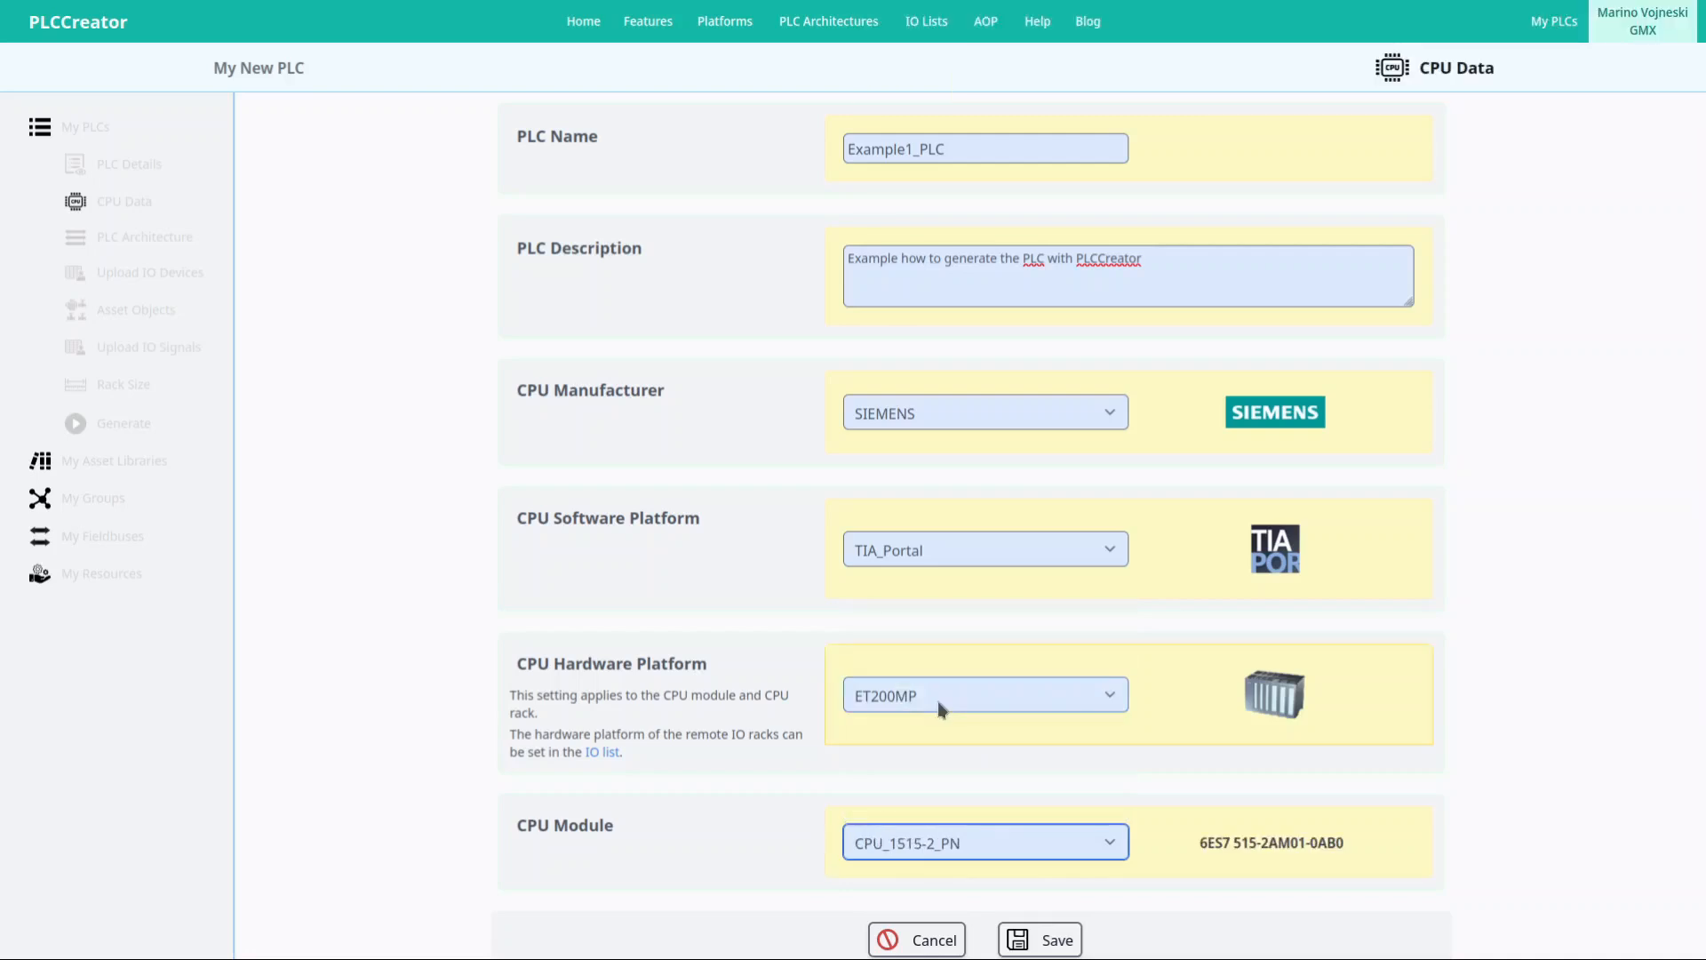
click(1044, 939)
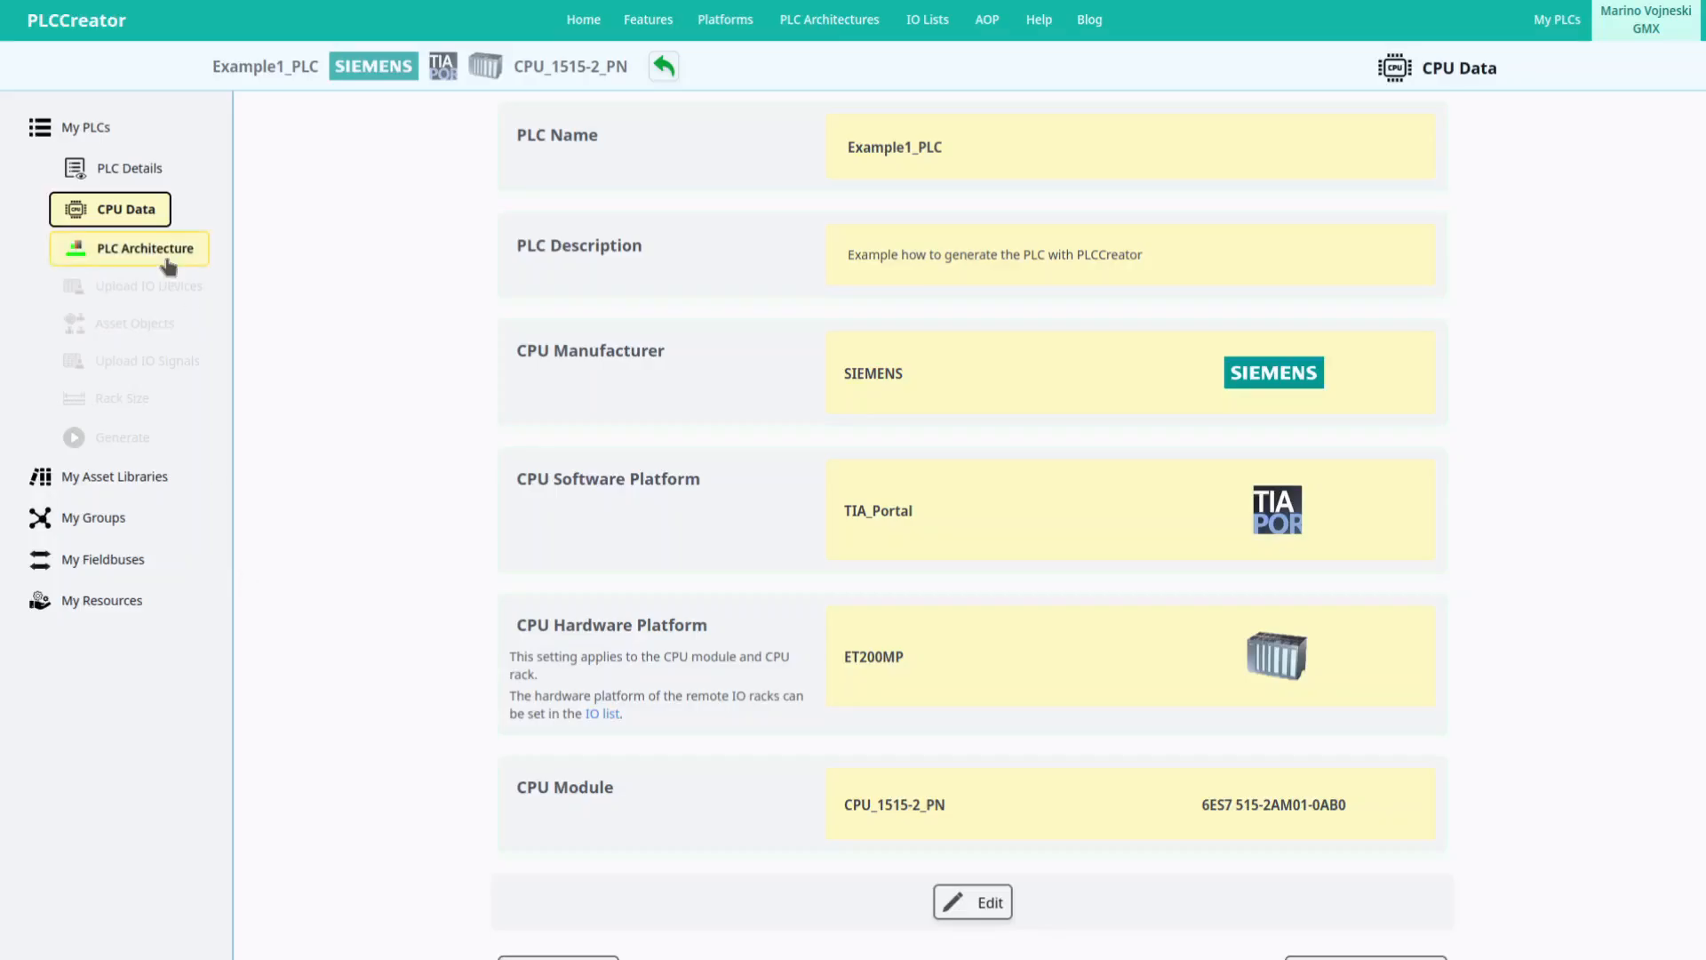
Set the PLC Architecture to Single Fieldbus with Profinet protocol and save.
click(167, 267)
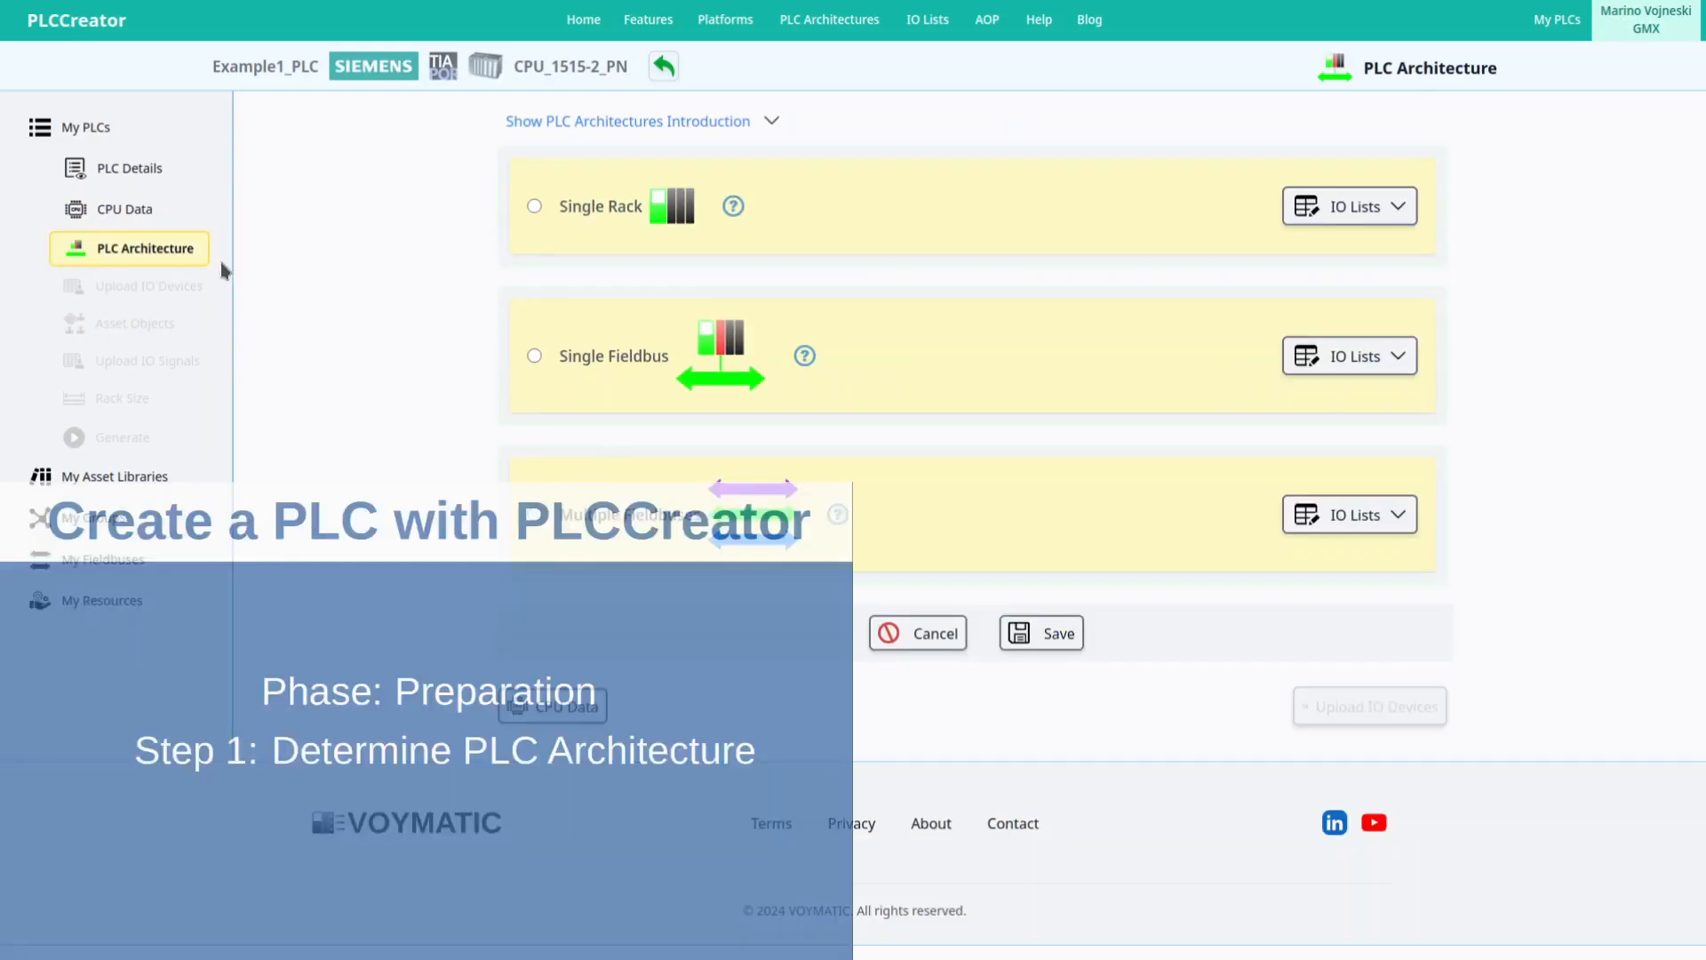
click(534, 355)
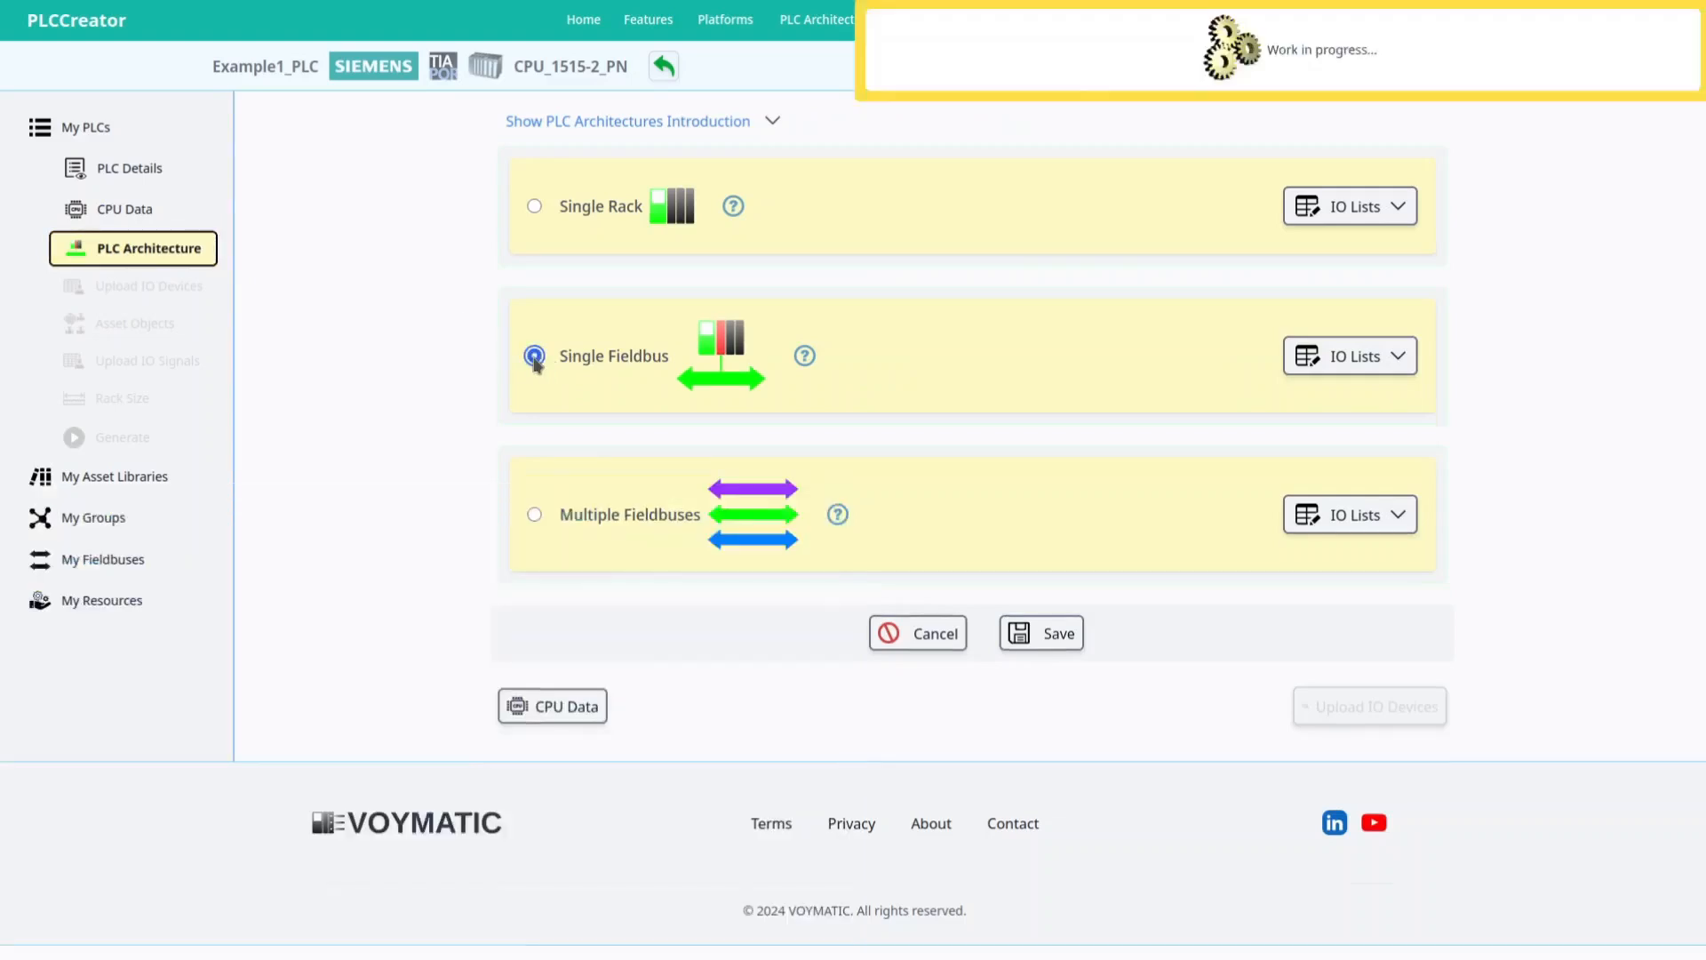
click(1064, 361)
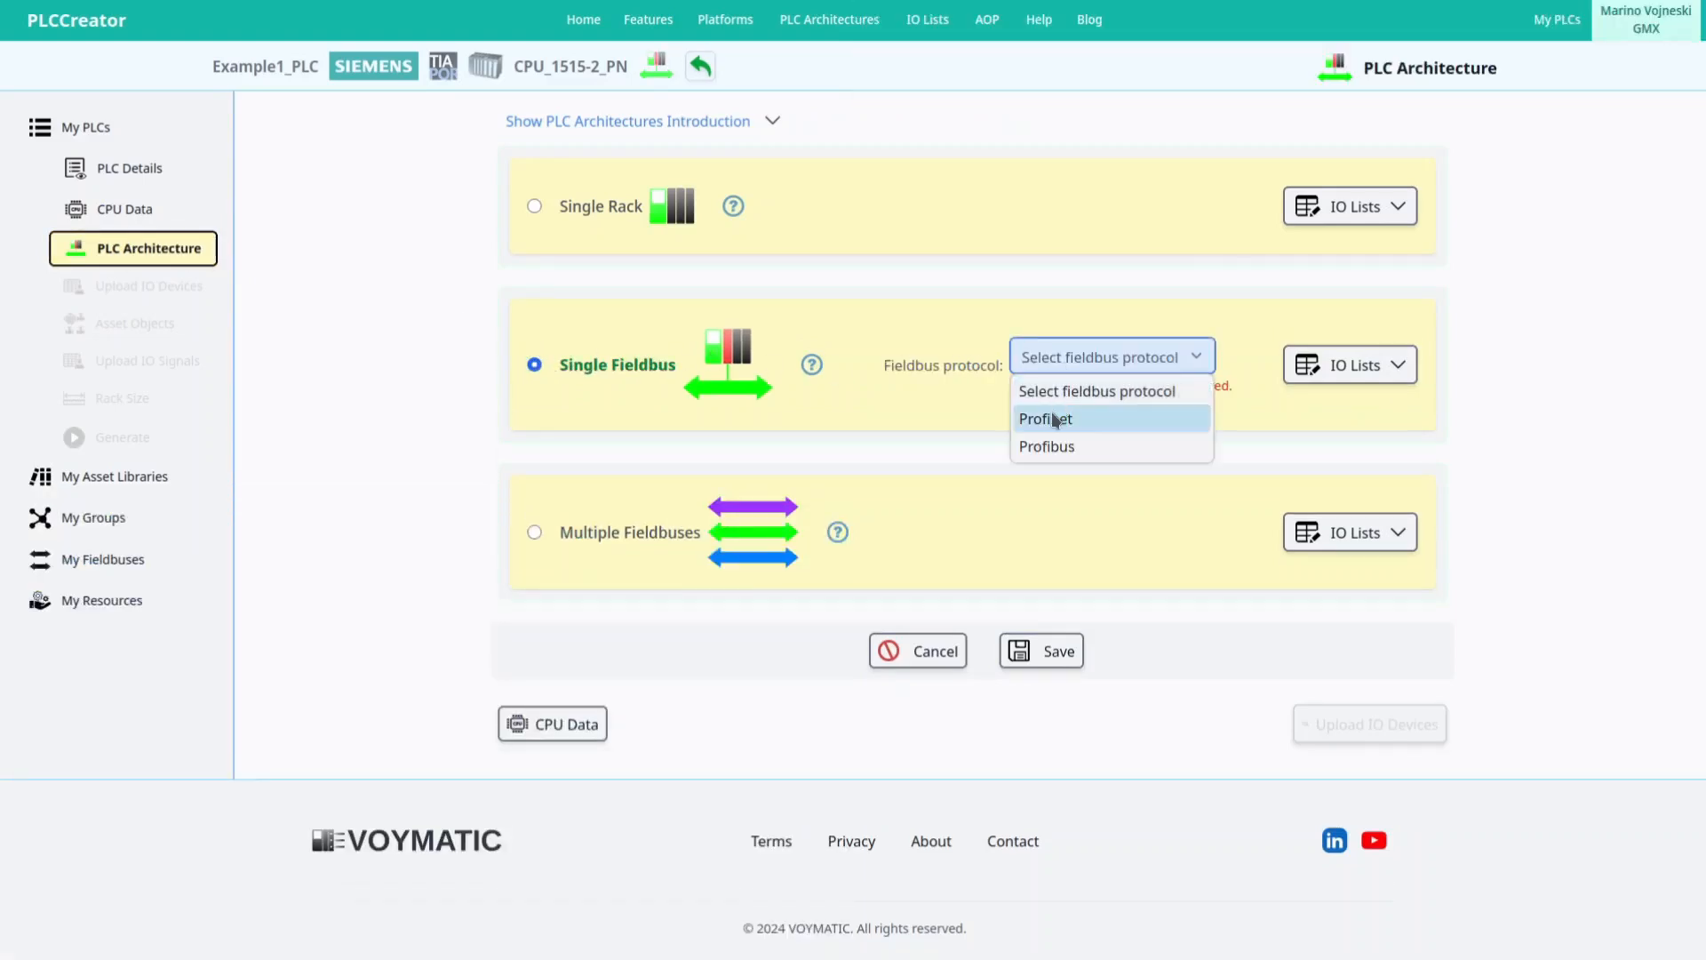
click(1052, 412)
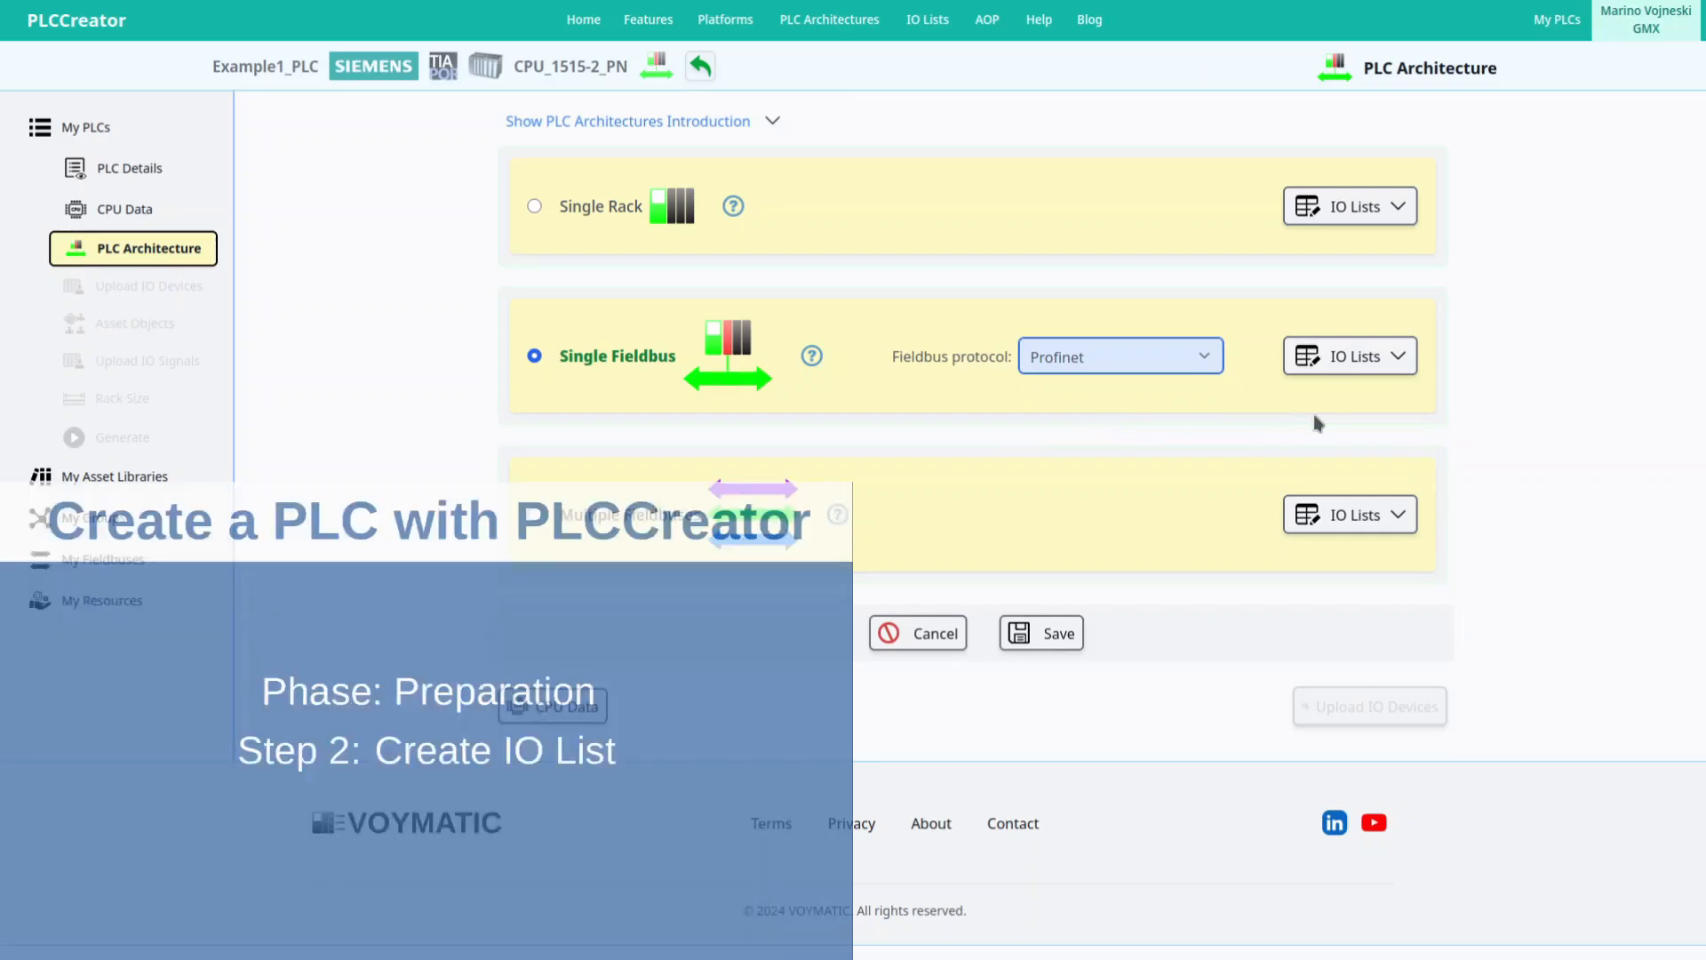
click(1413, 360)
click(1413, 360)
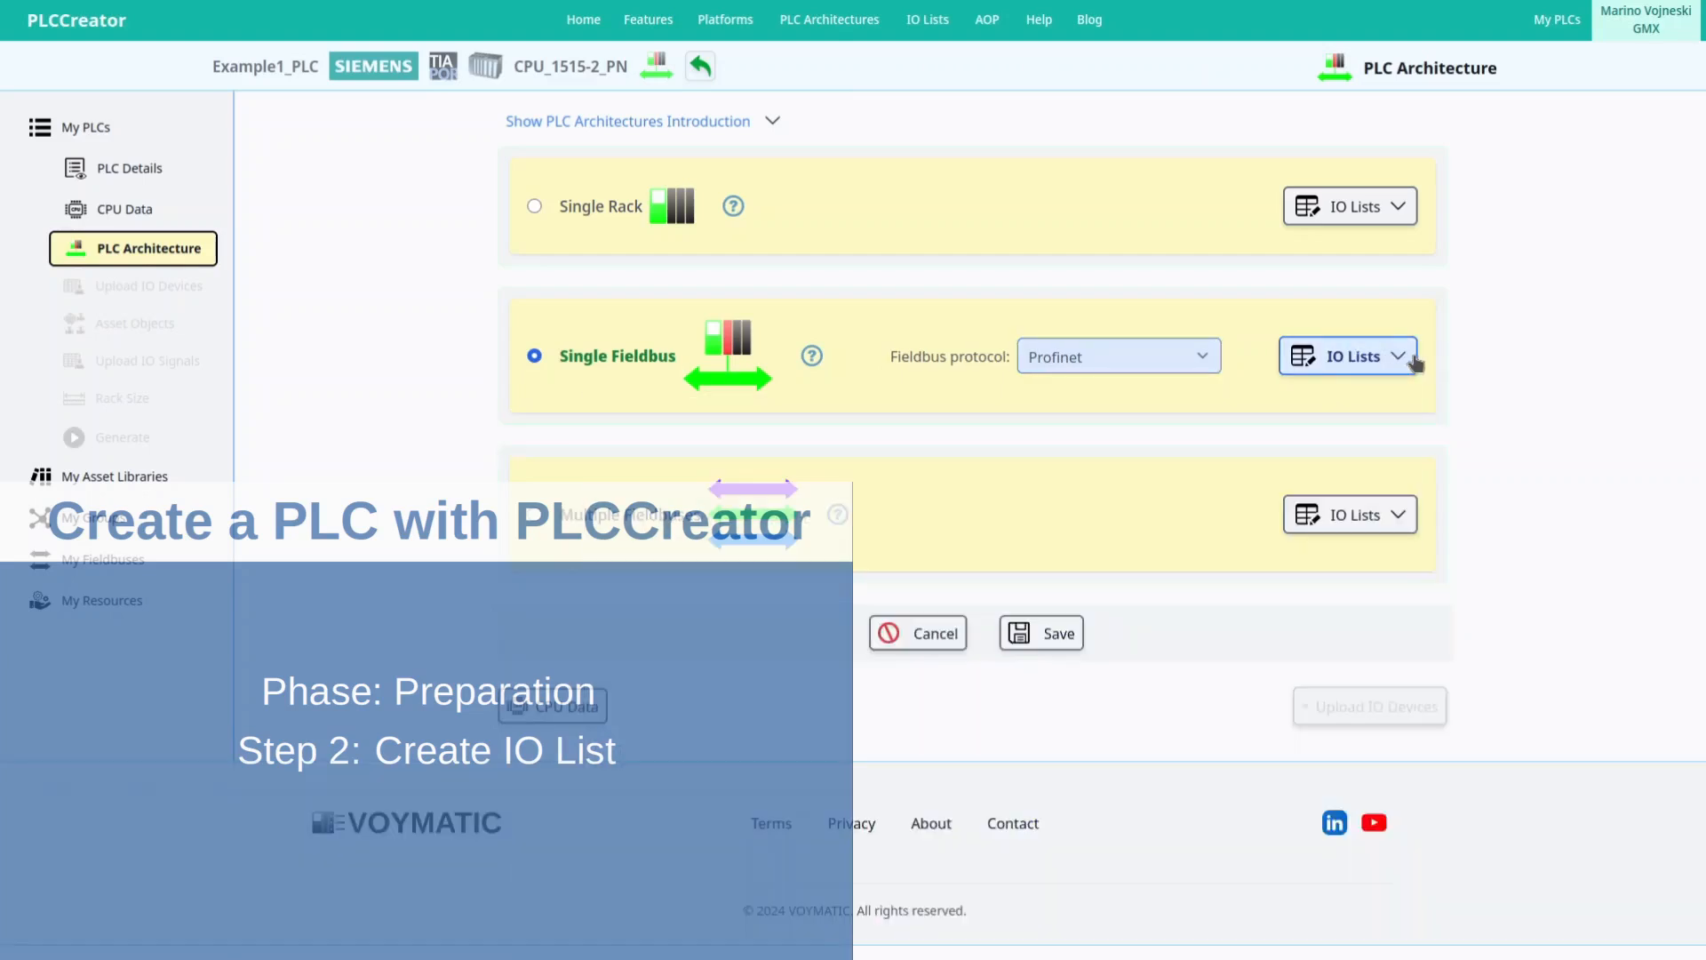
click(1060, 635)
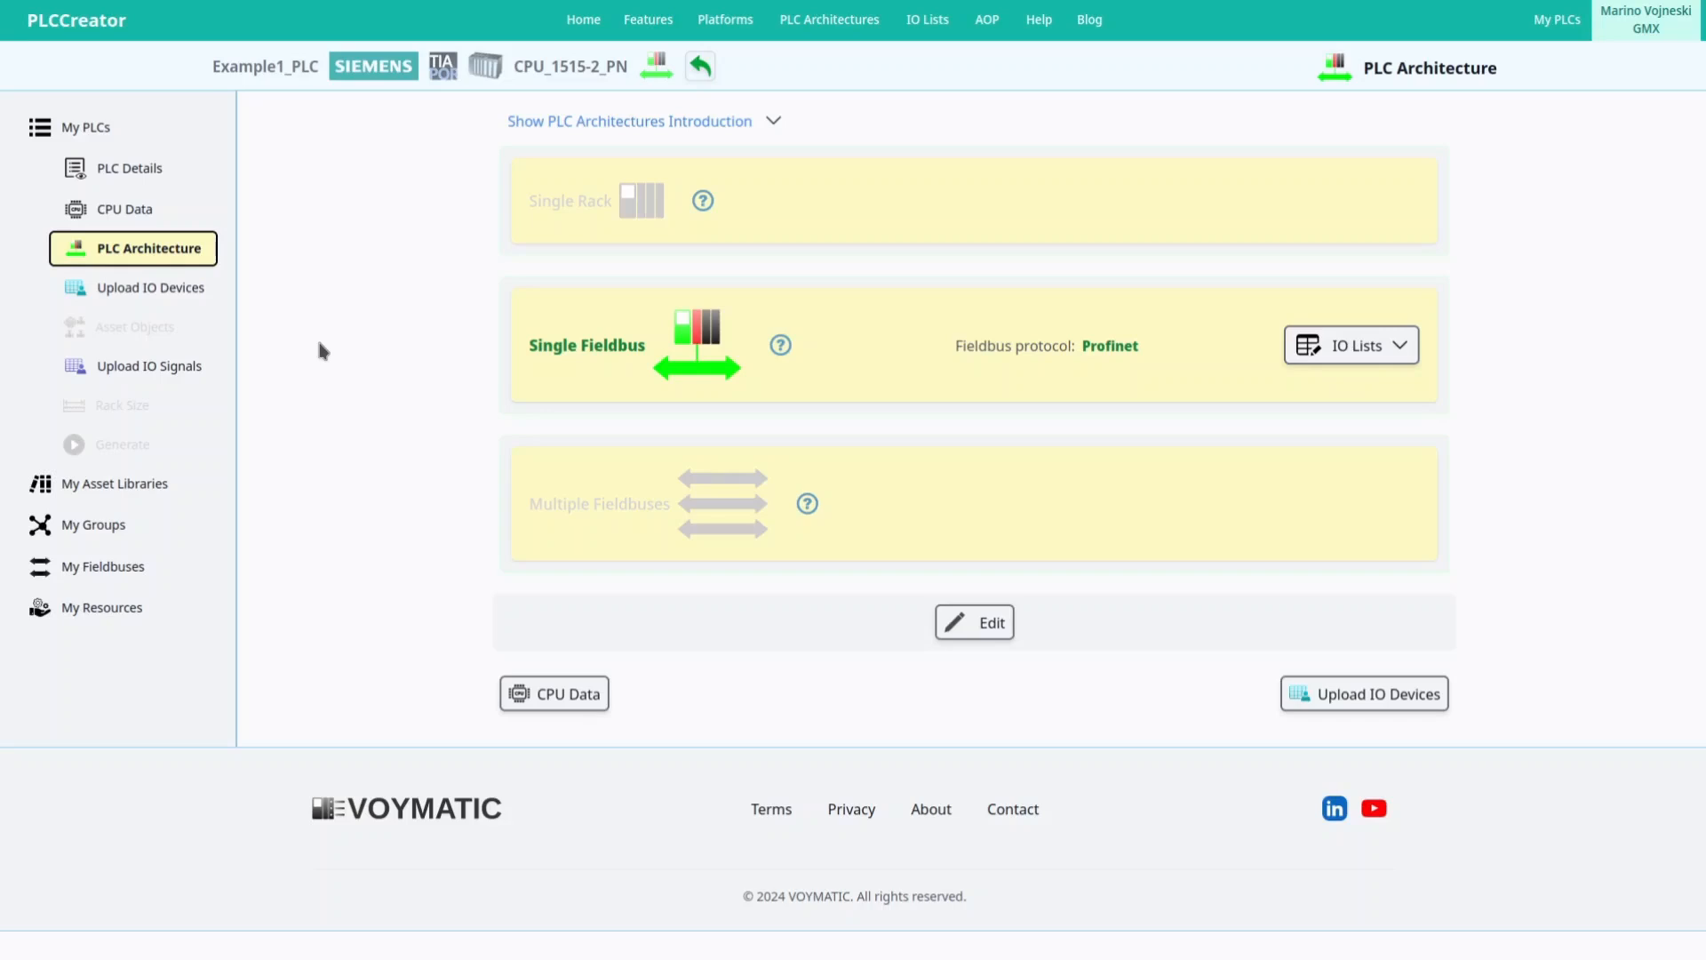
Upload Customer-Signal-IO-List.csv on the Upload IO Signals page and save it.
click(178, 372)
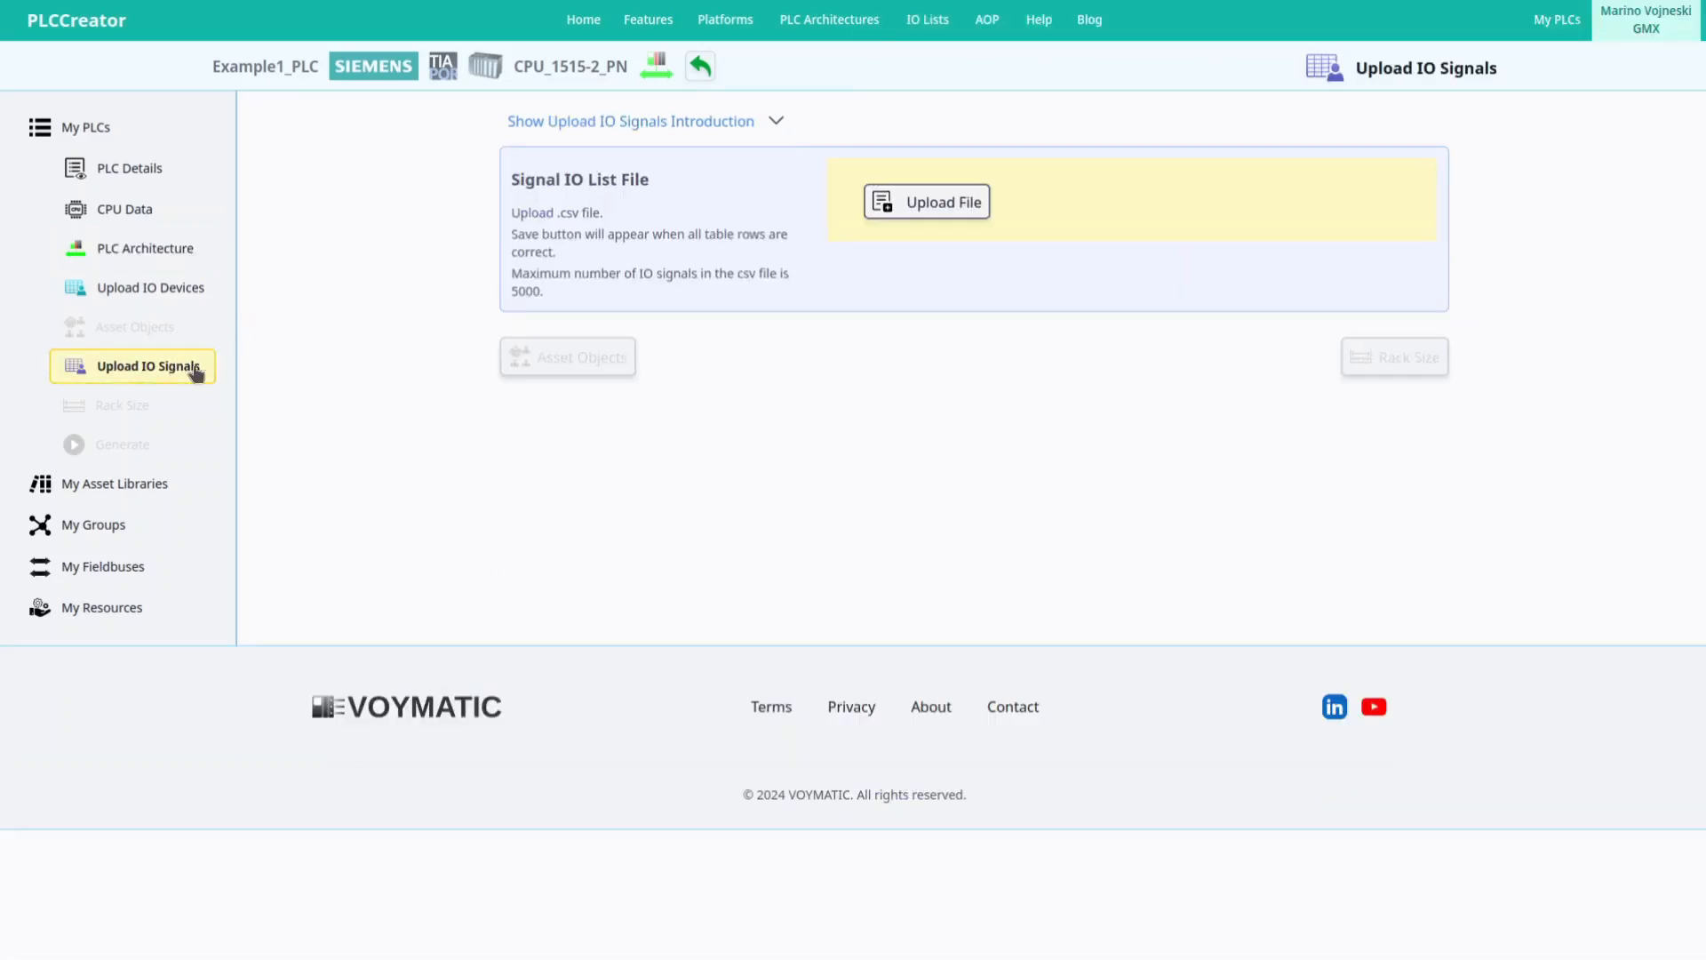
click(907, 211)
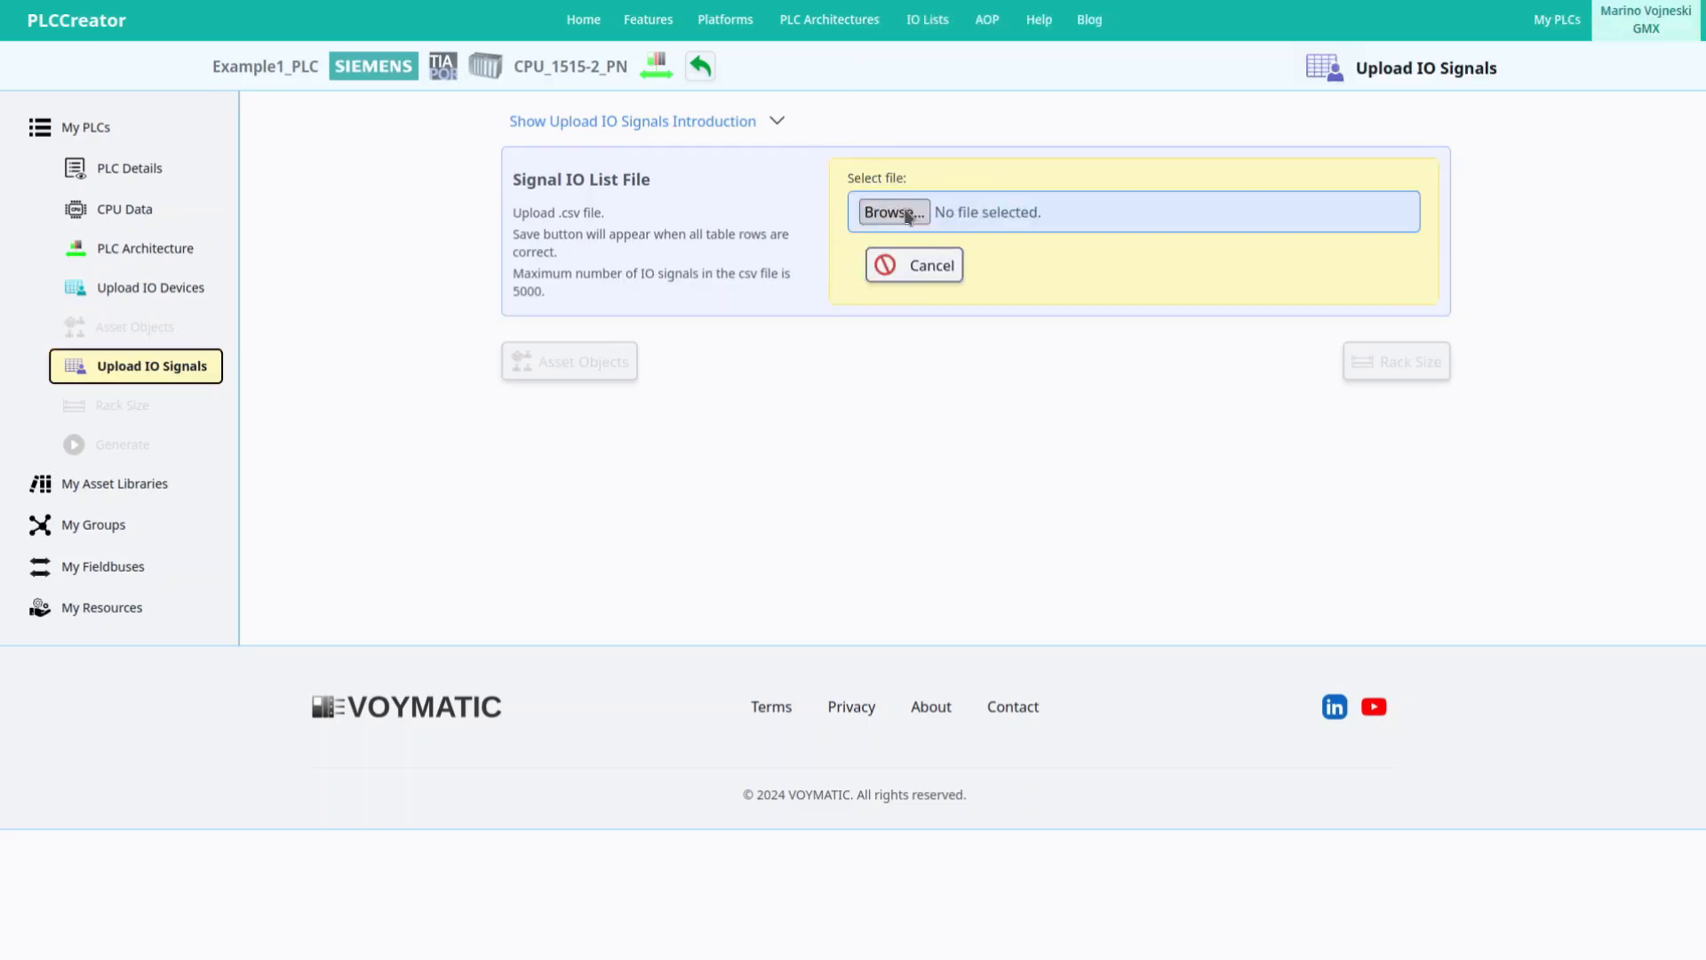
click(893, 212)
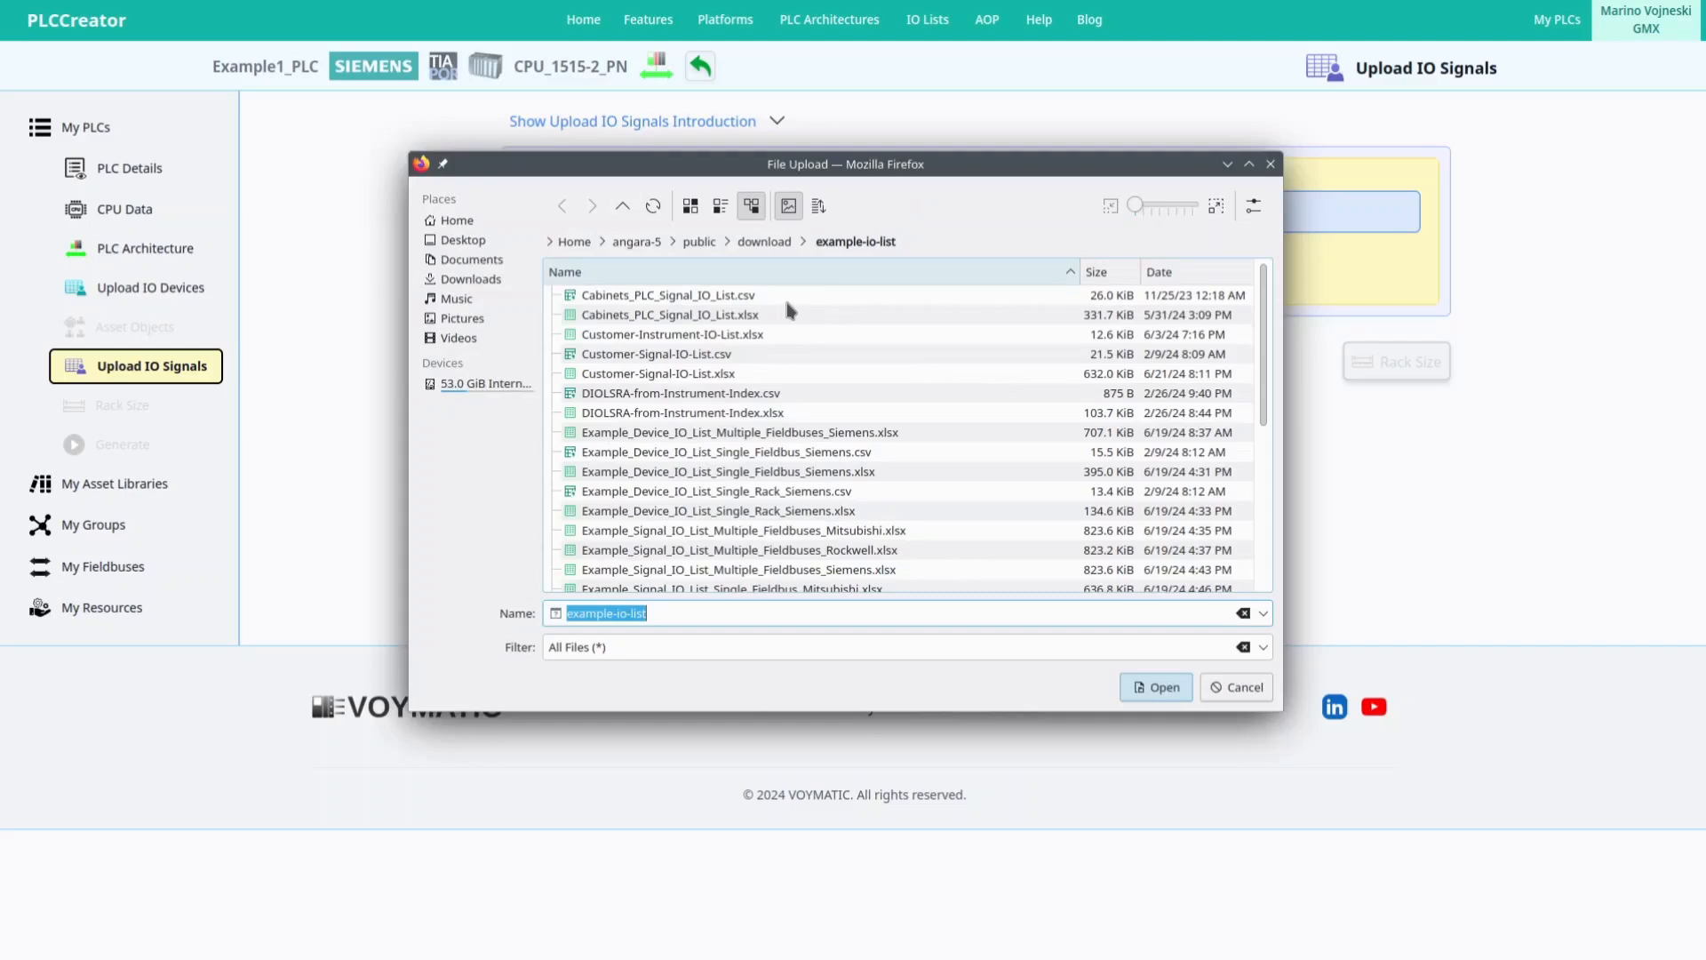
double_click(711, 356)
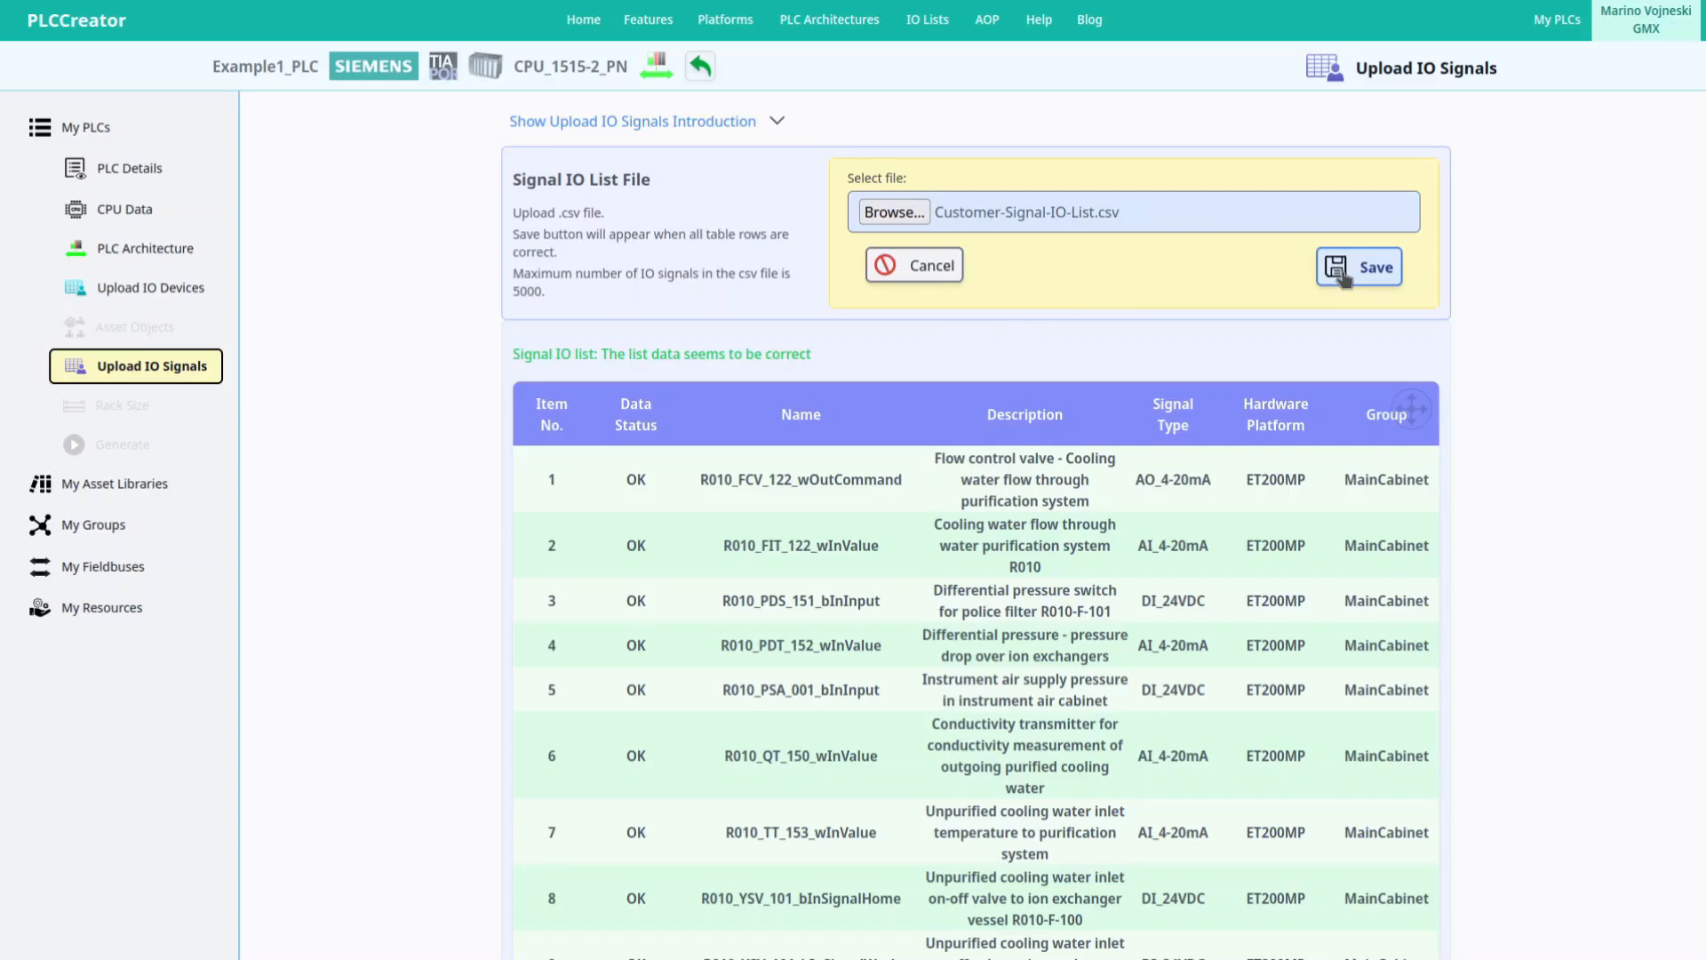
click(1343, 271)
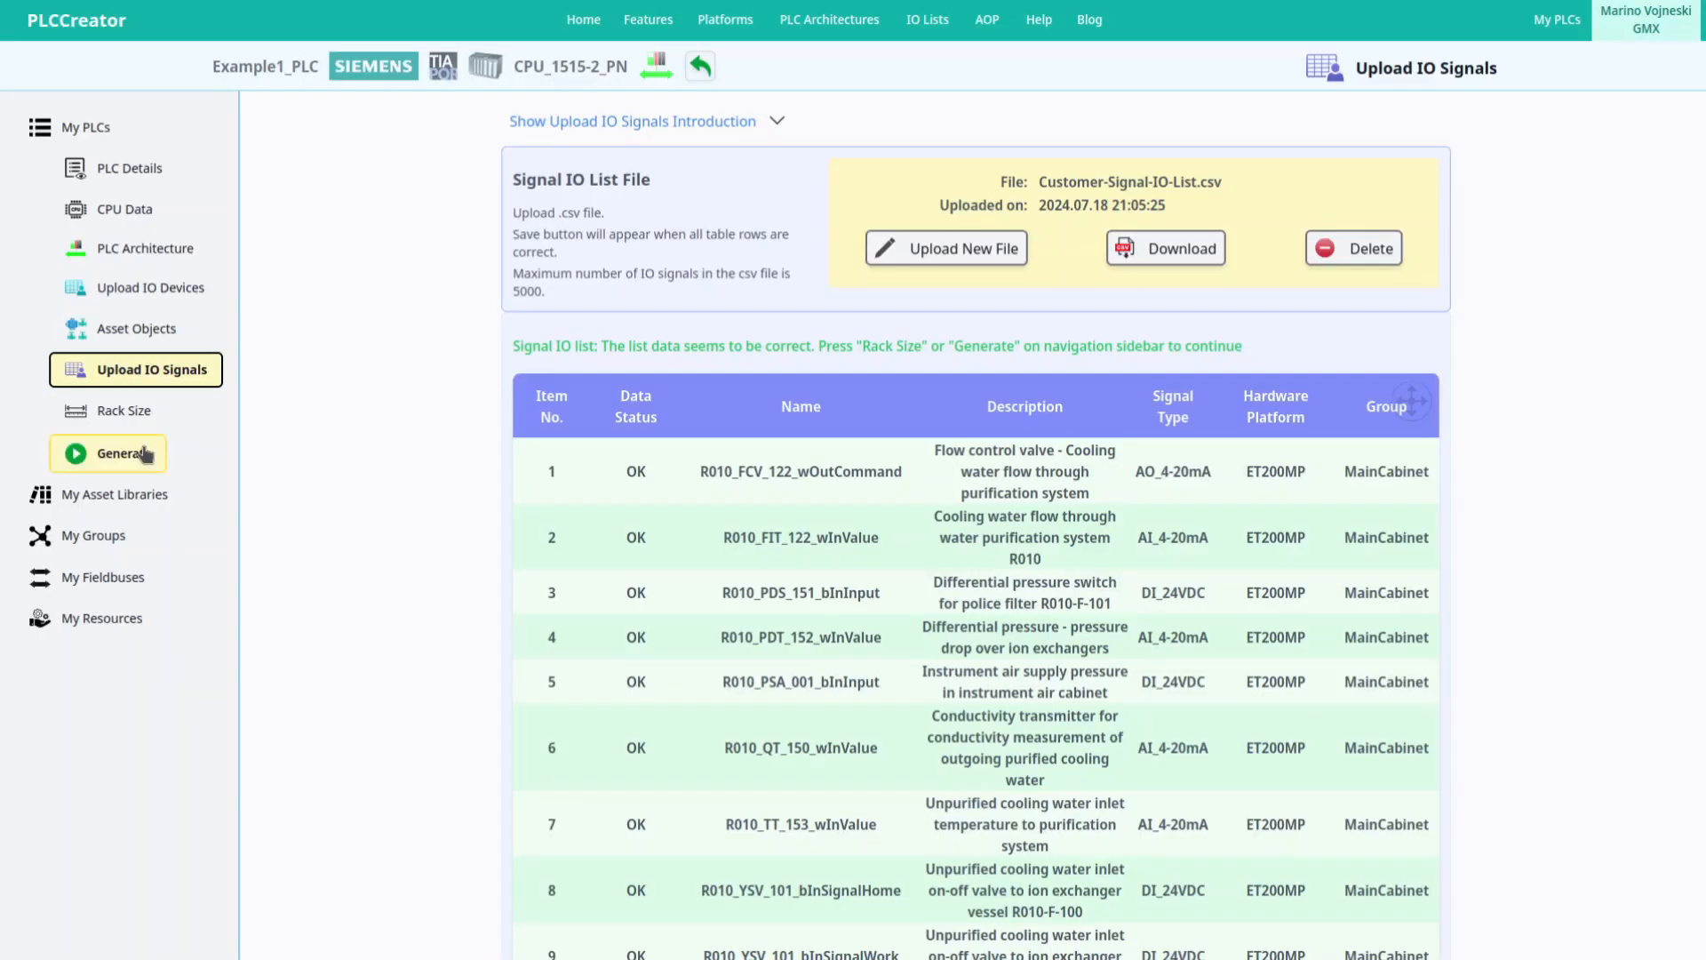
In Generate, pick MainCabinet as CPU group, keep 0% contingency, and save.
click(144, 453)
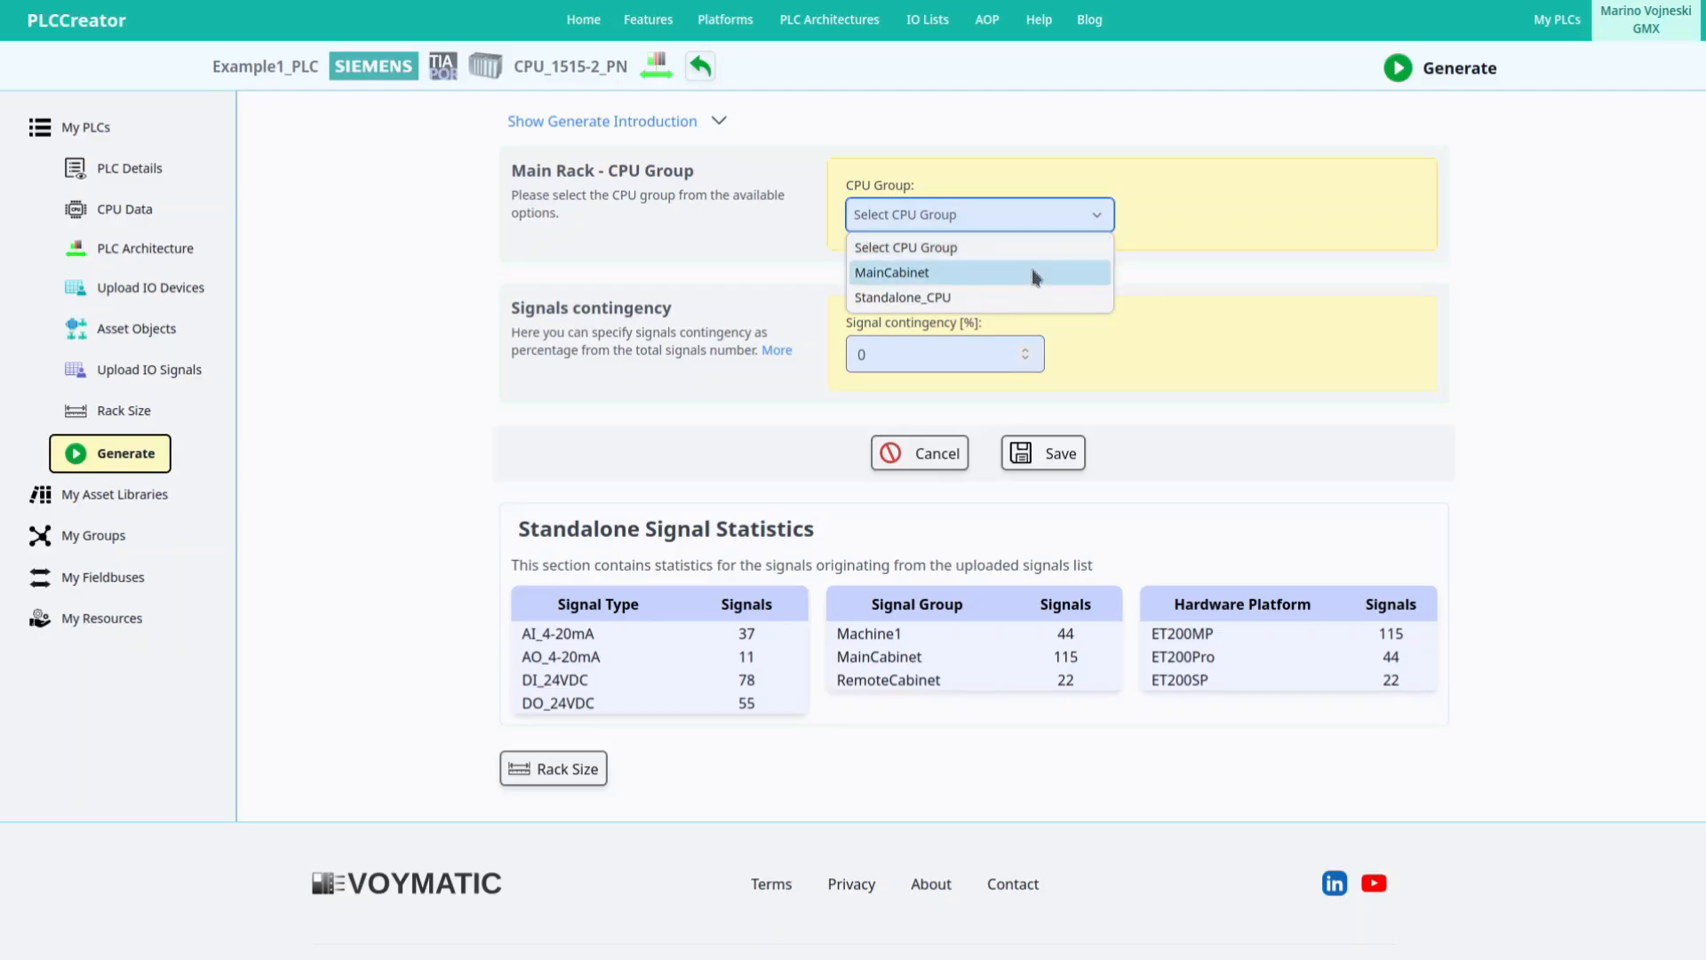
click(1036, 274)
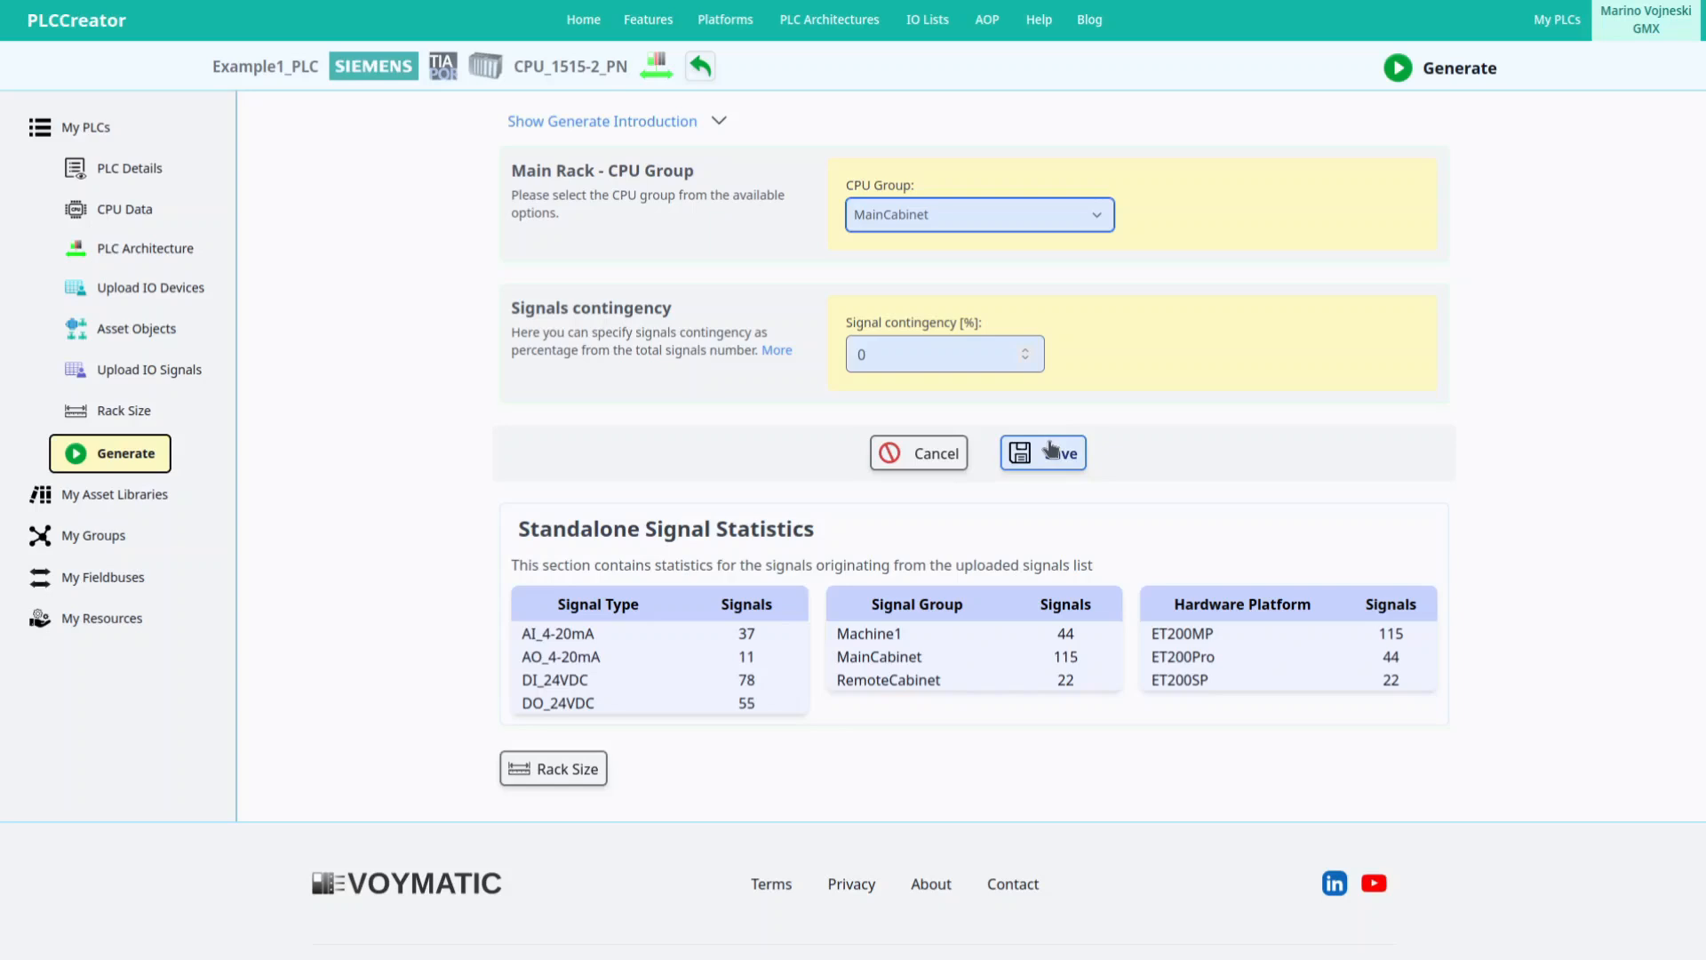
click(1041, 451)
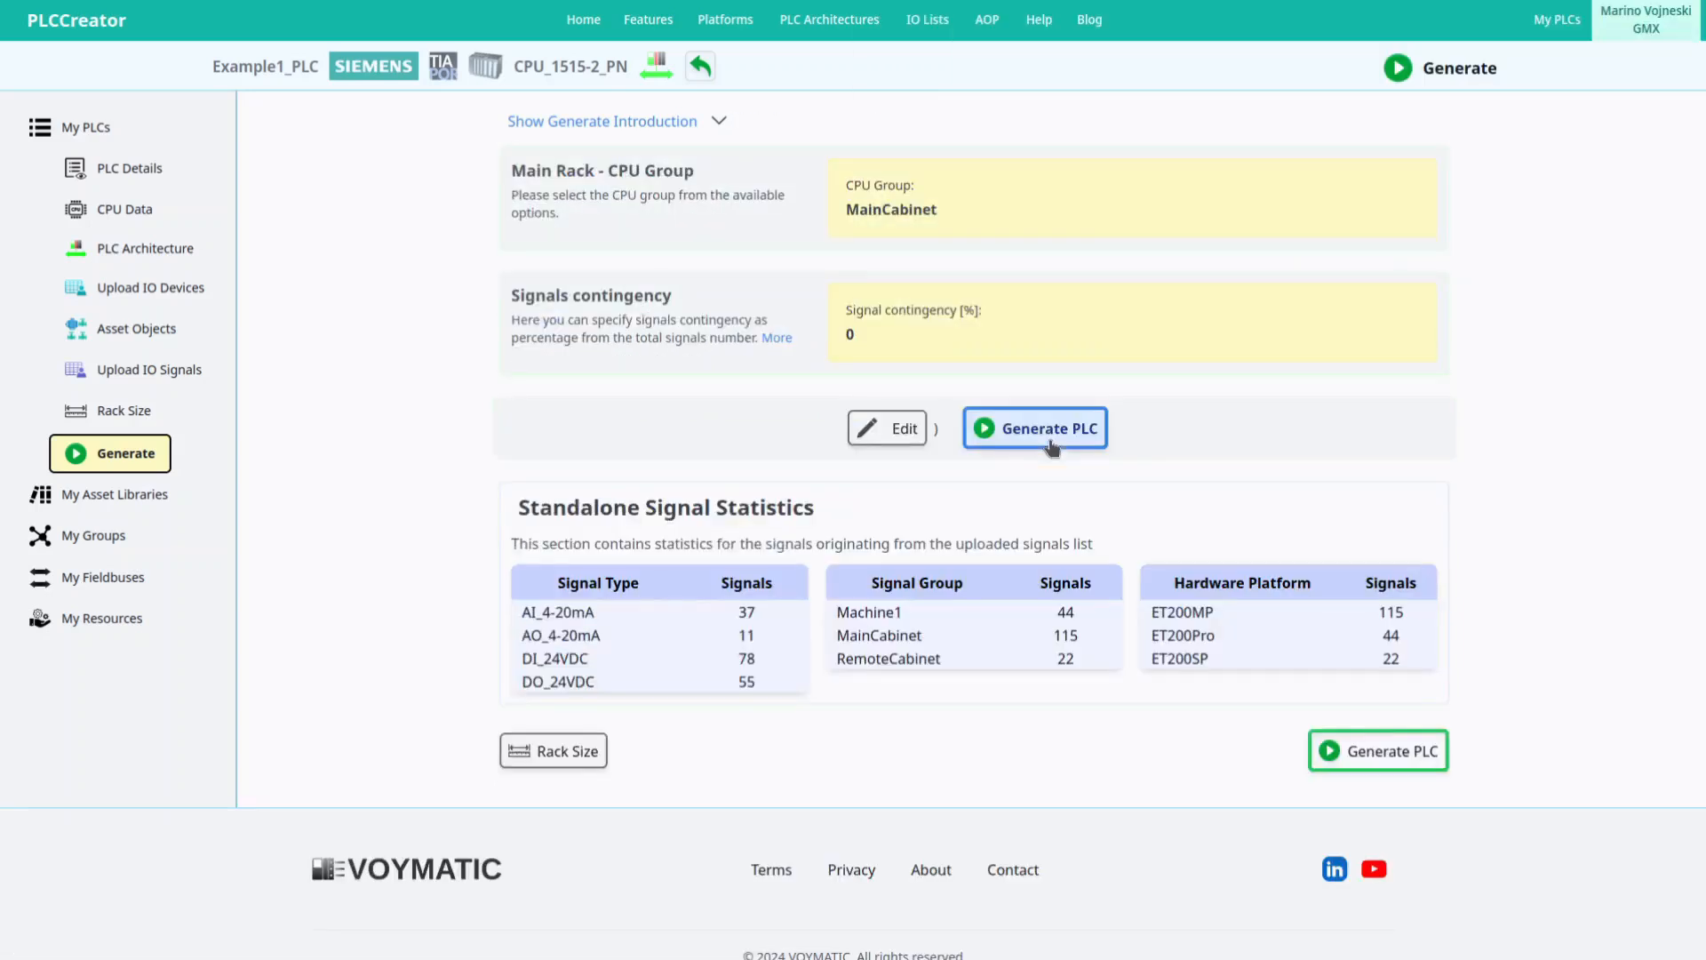
Generate Example1_PLC so its details list MAIN_MainCabinet_1, Rack_Machine1_1 and Rack_RemoteCabinet_1.
click(1051, 444)
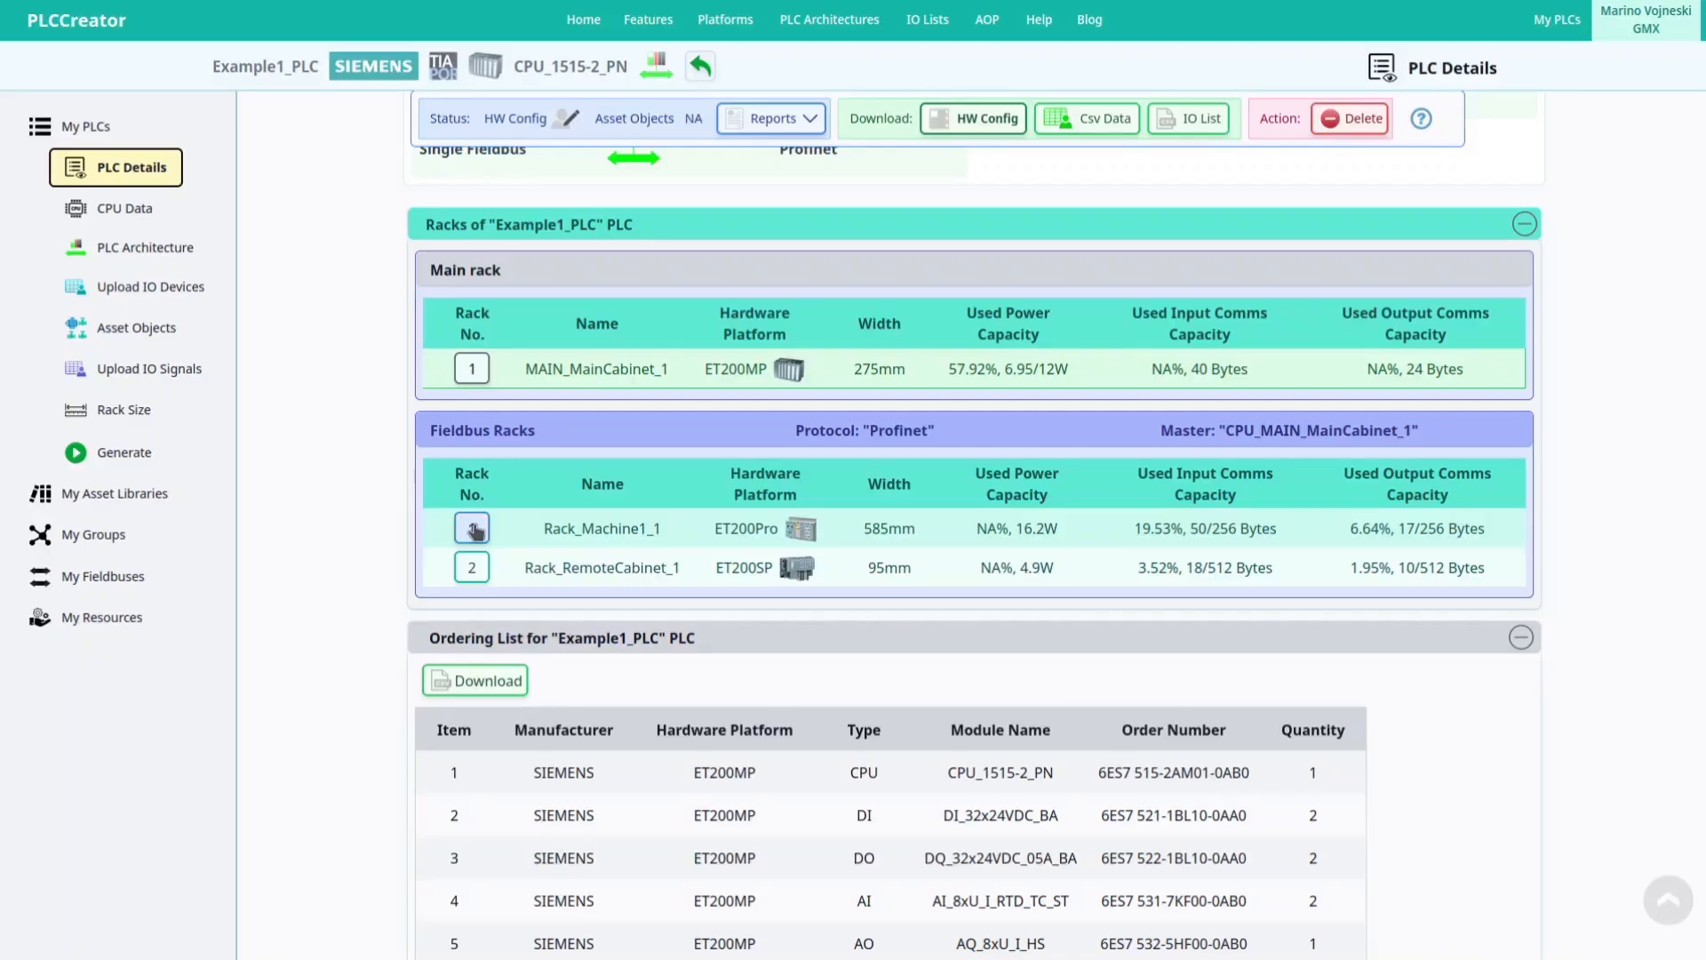
Check the signals of module 7 in Rack_Machine1_1, then download and save the hardware configuration zip.
click(467, 528)
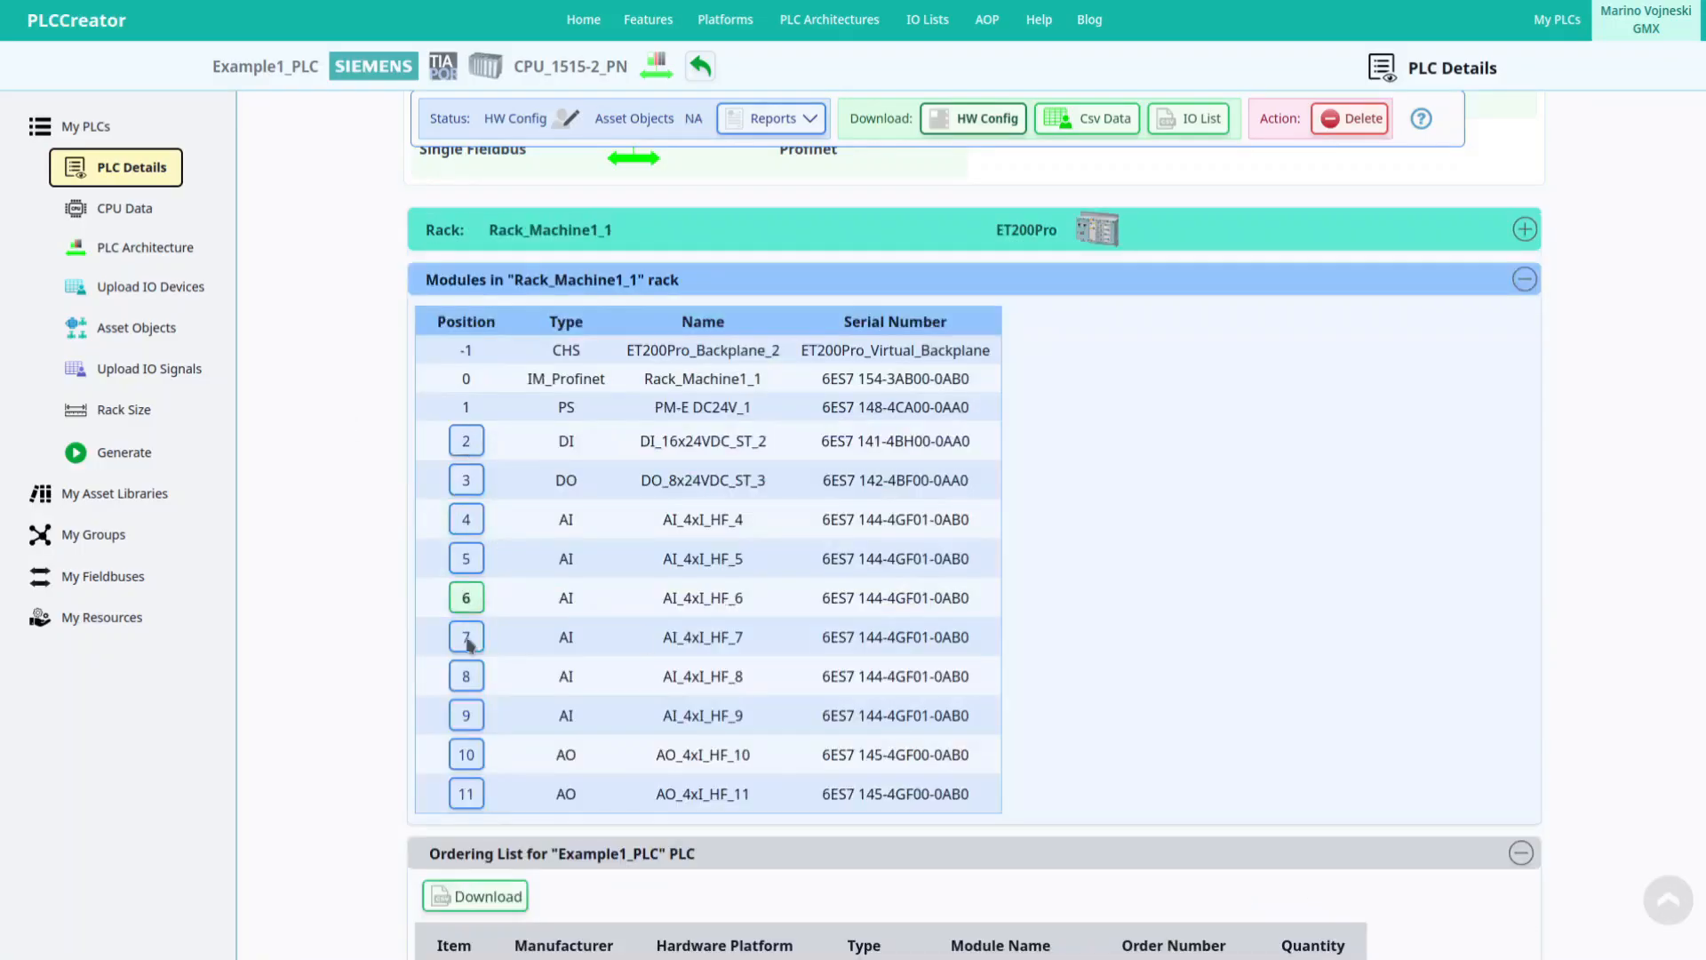
click(466, 638)
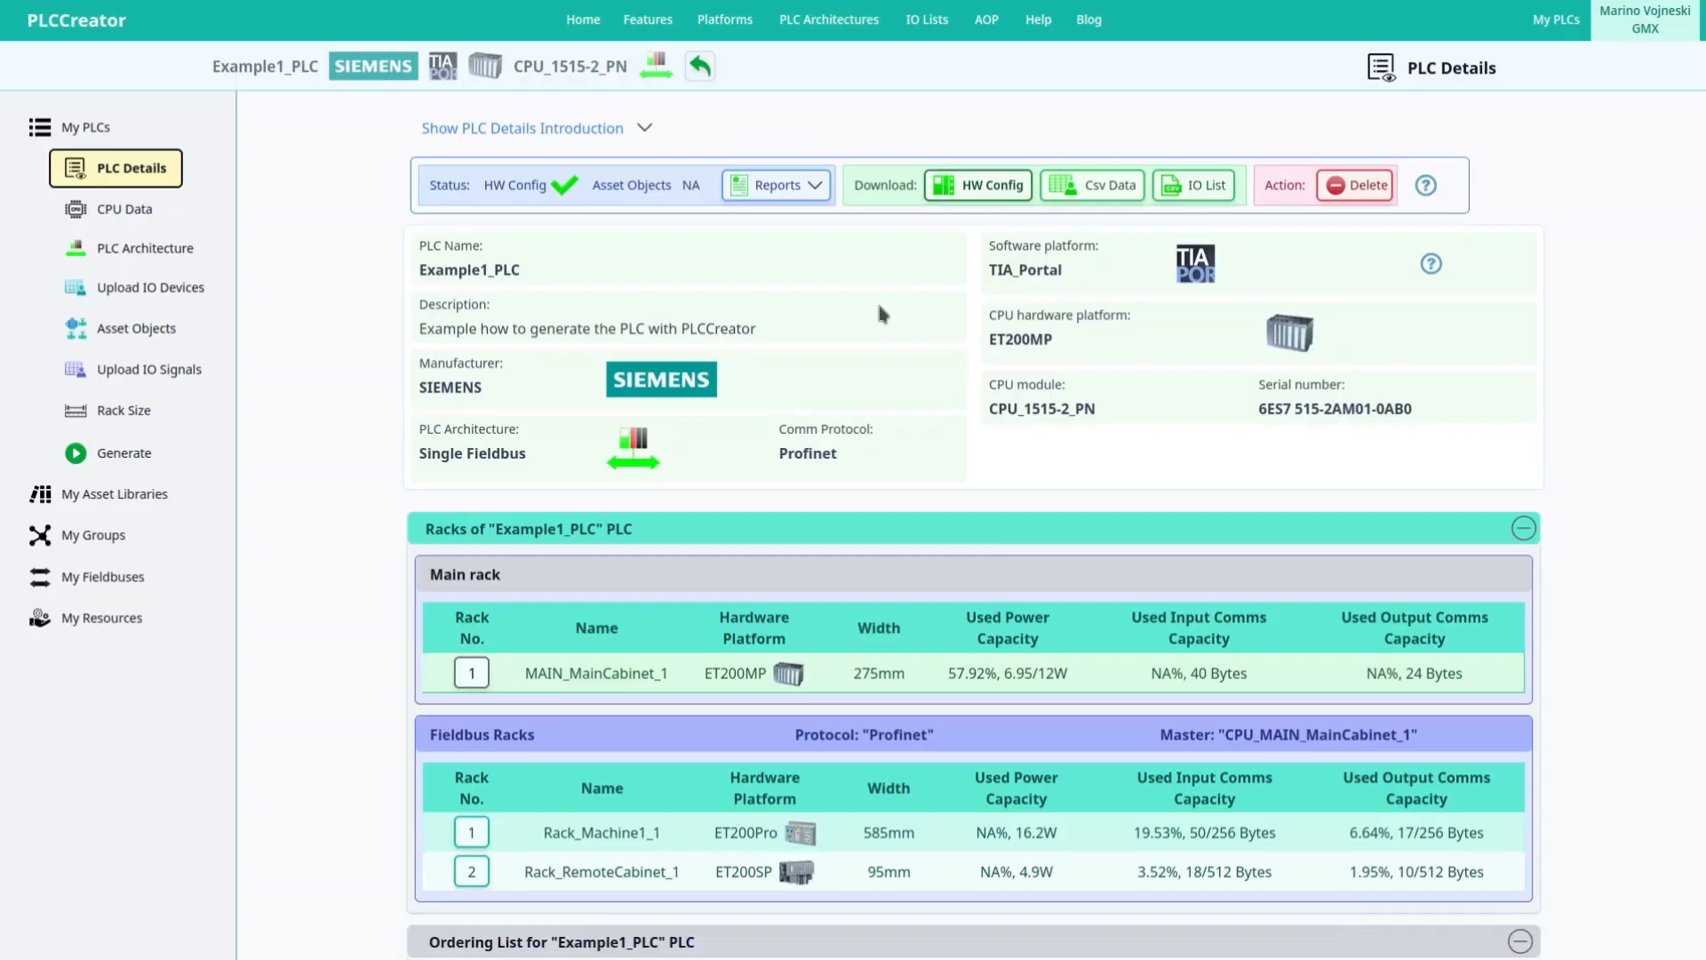
click(986, 186)
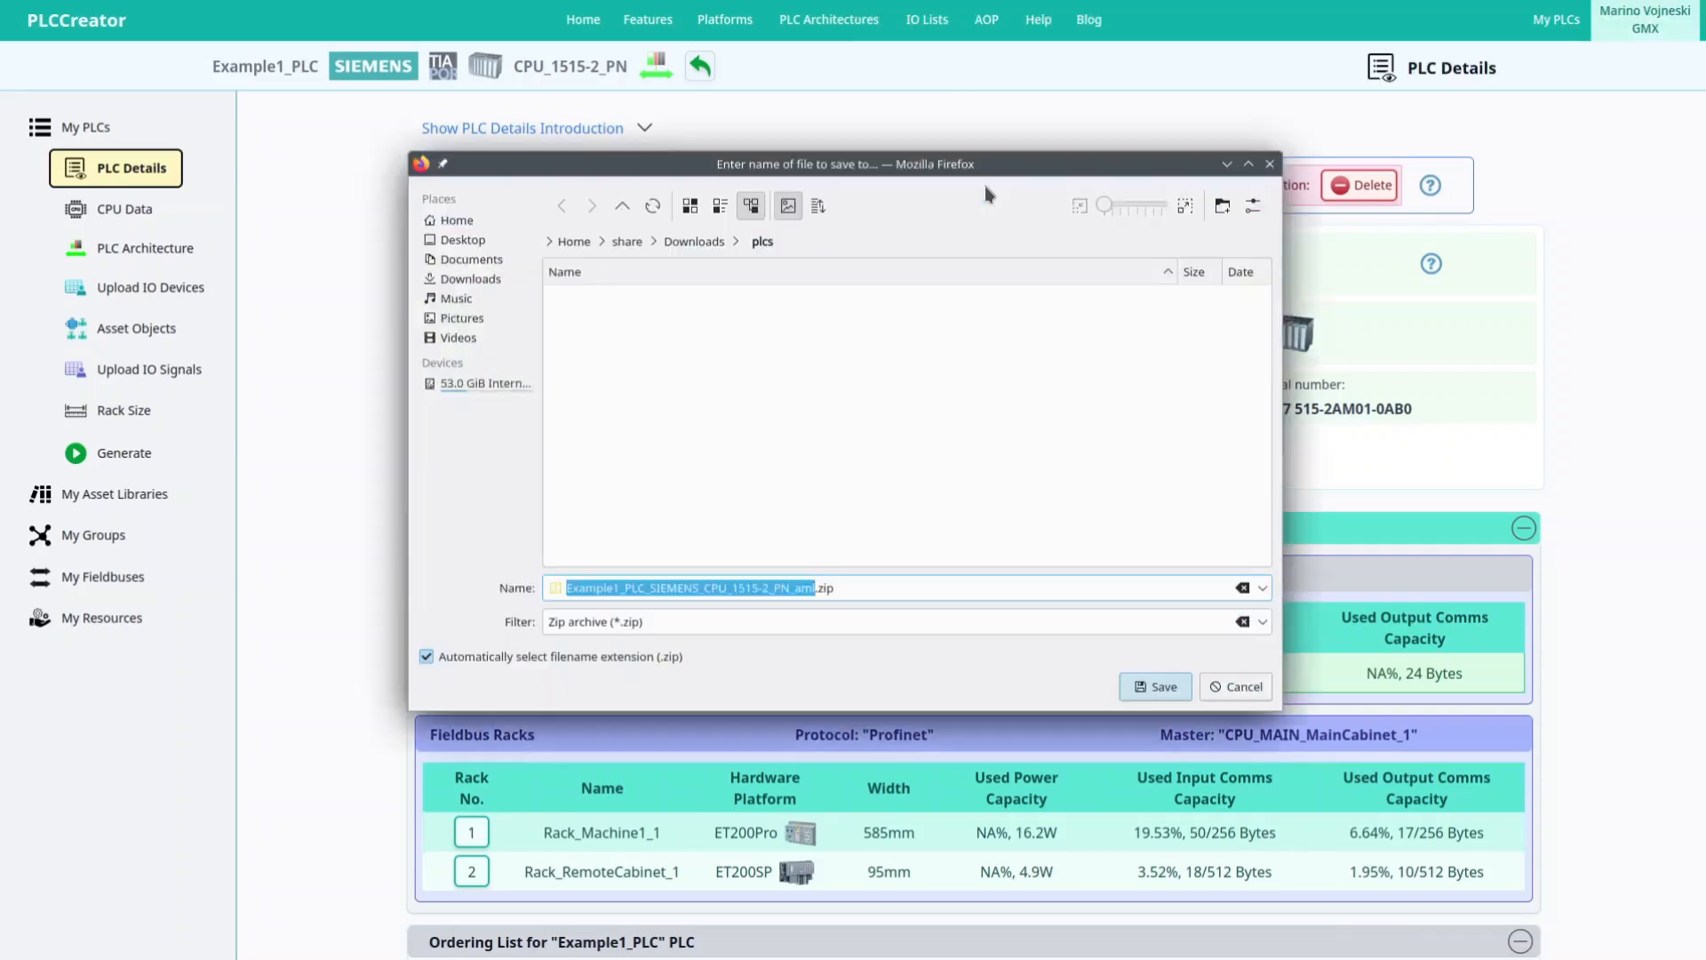
click(1155, 686)
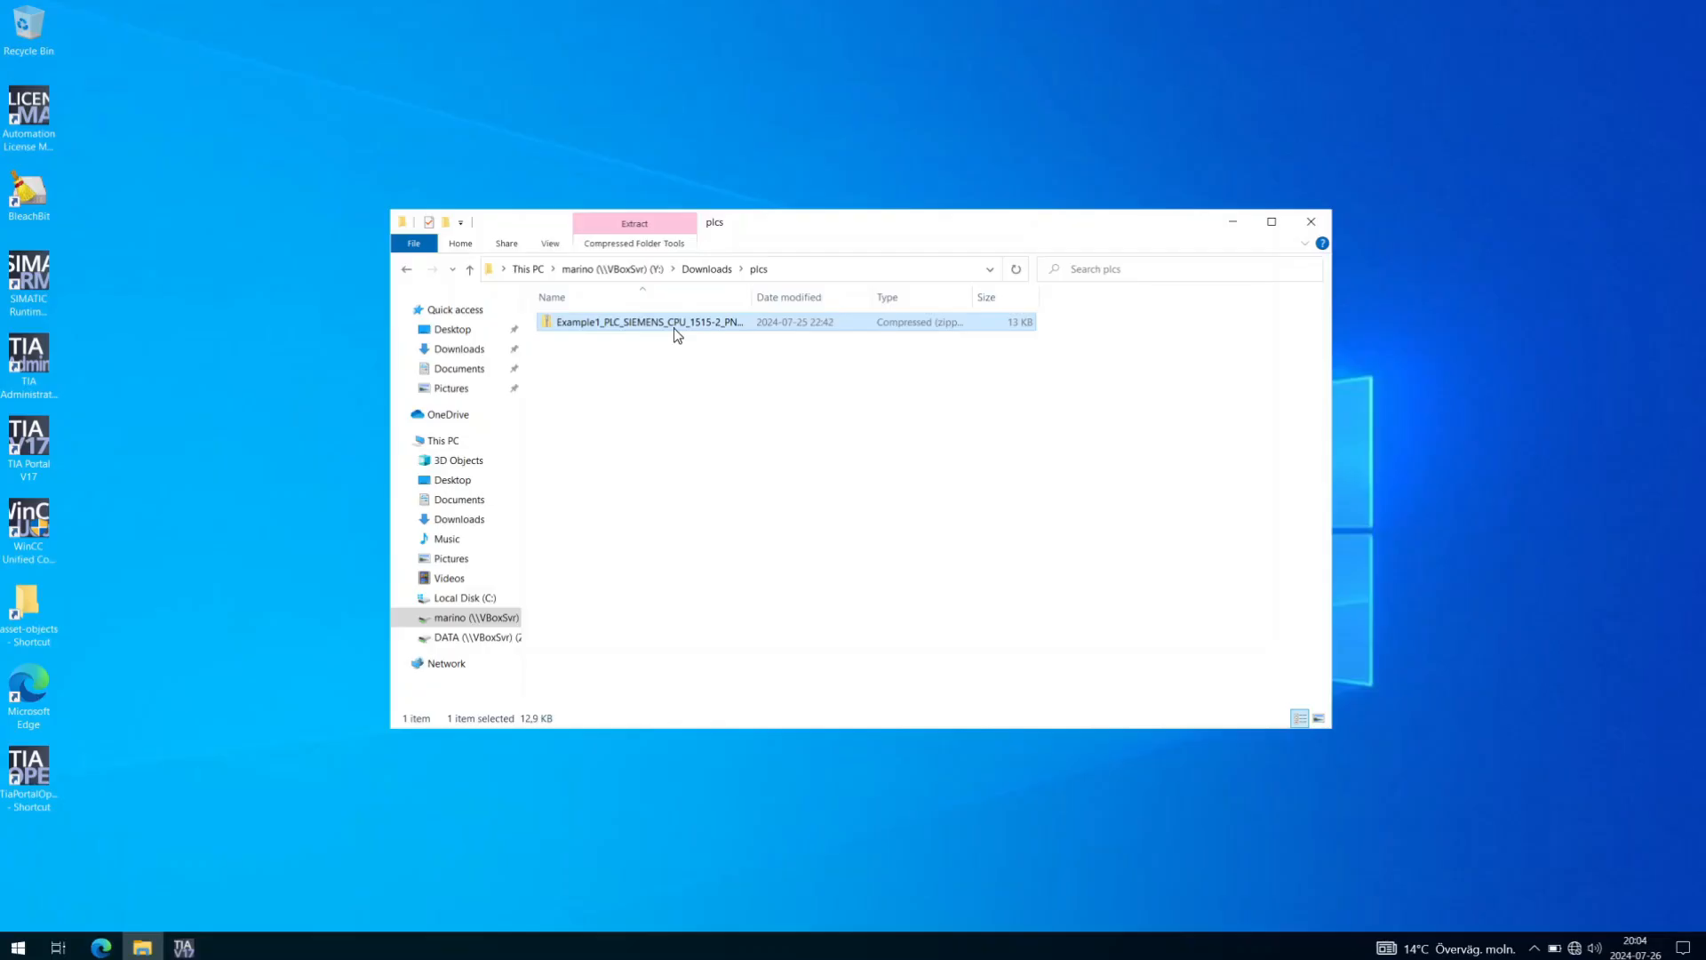
Extract the Example1_PLC zip into its own folder with 7-Zip and start a new TIA Portal project.
right_click(674, 328)
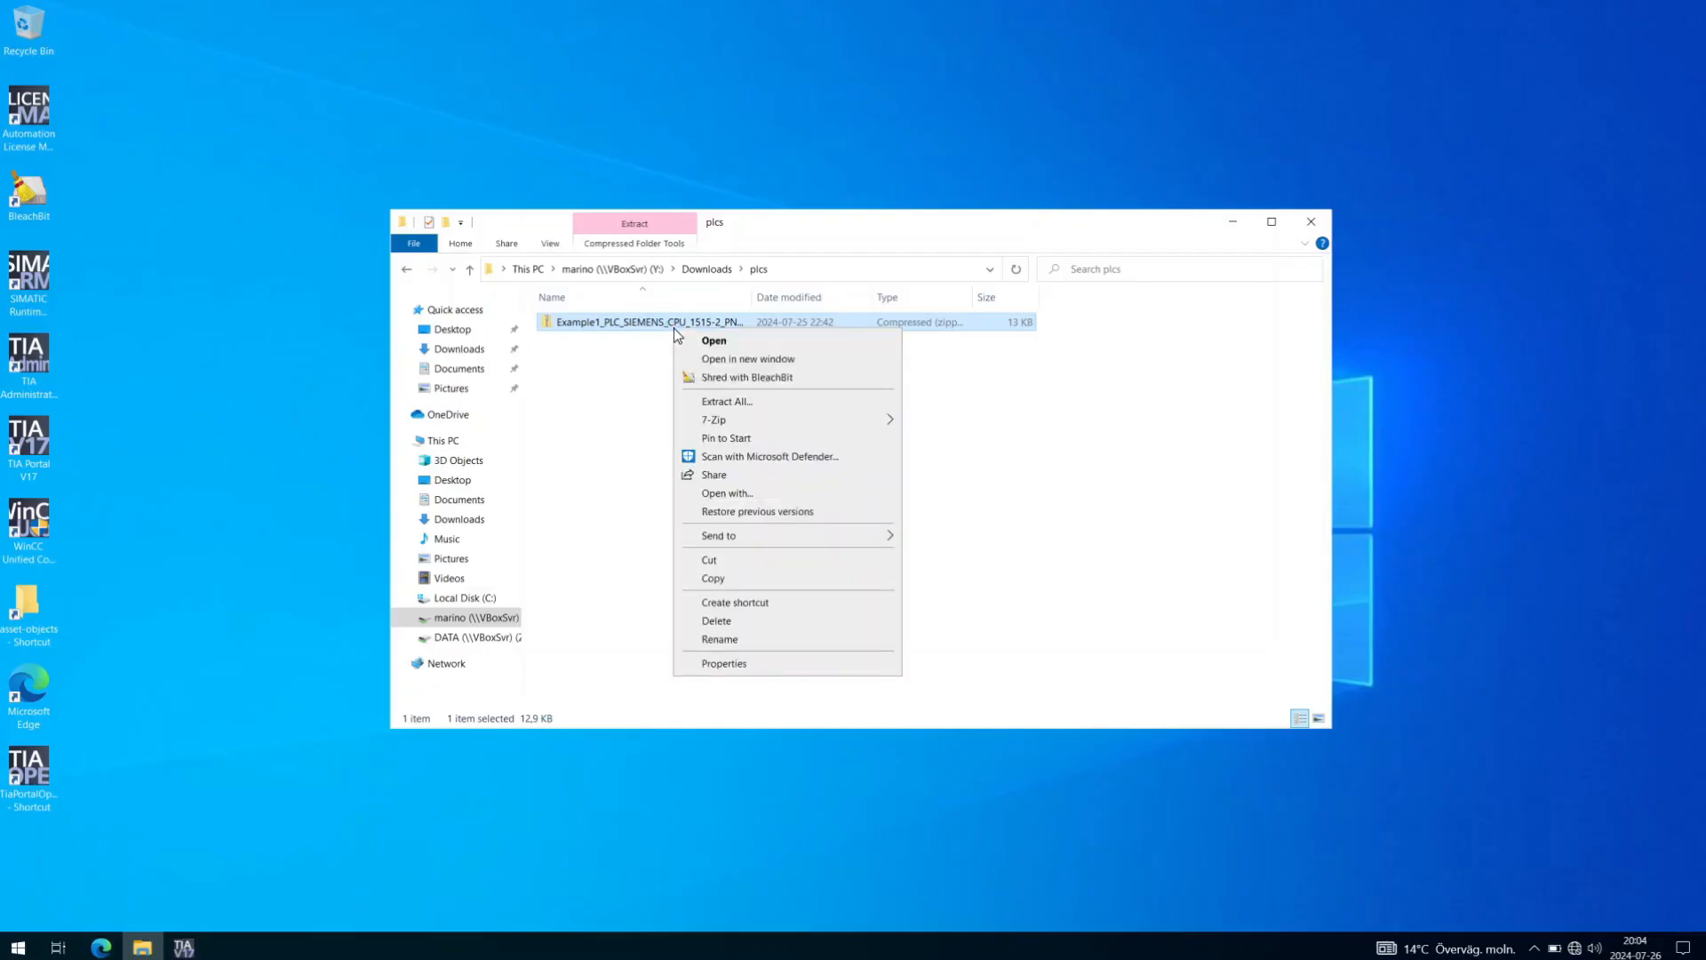
mouse_move(813, 414)
click(956, 485)
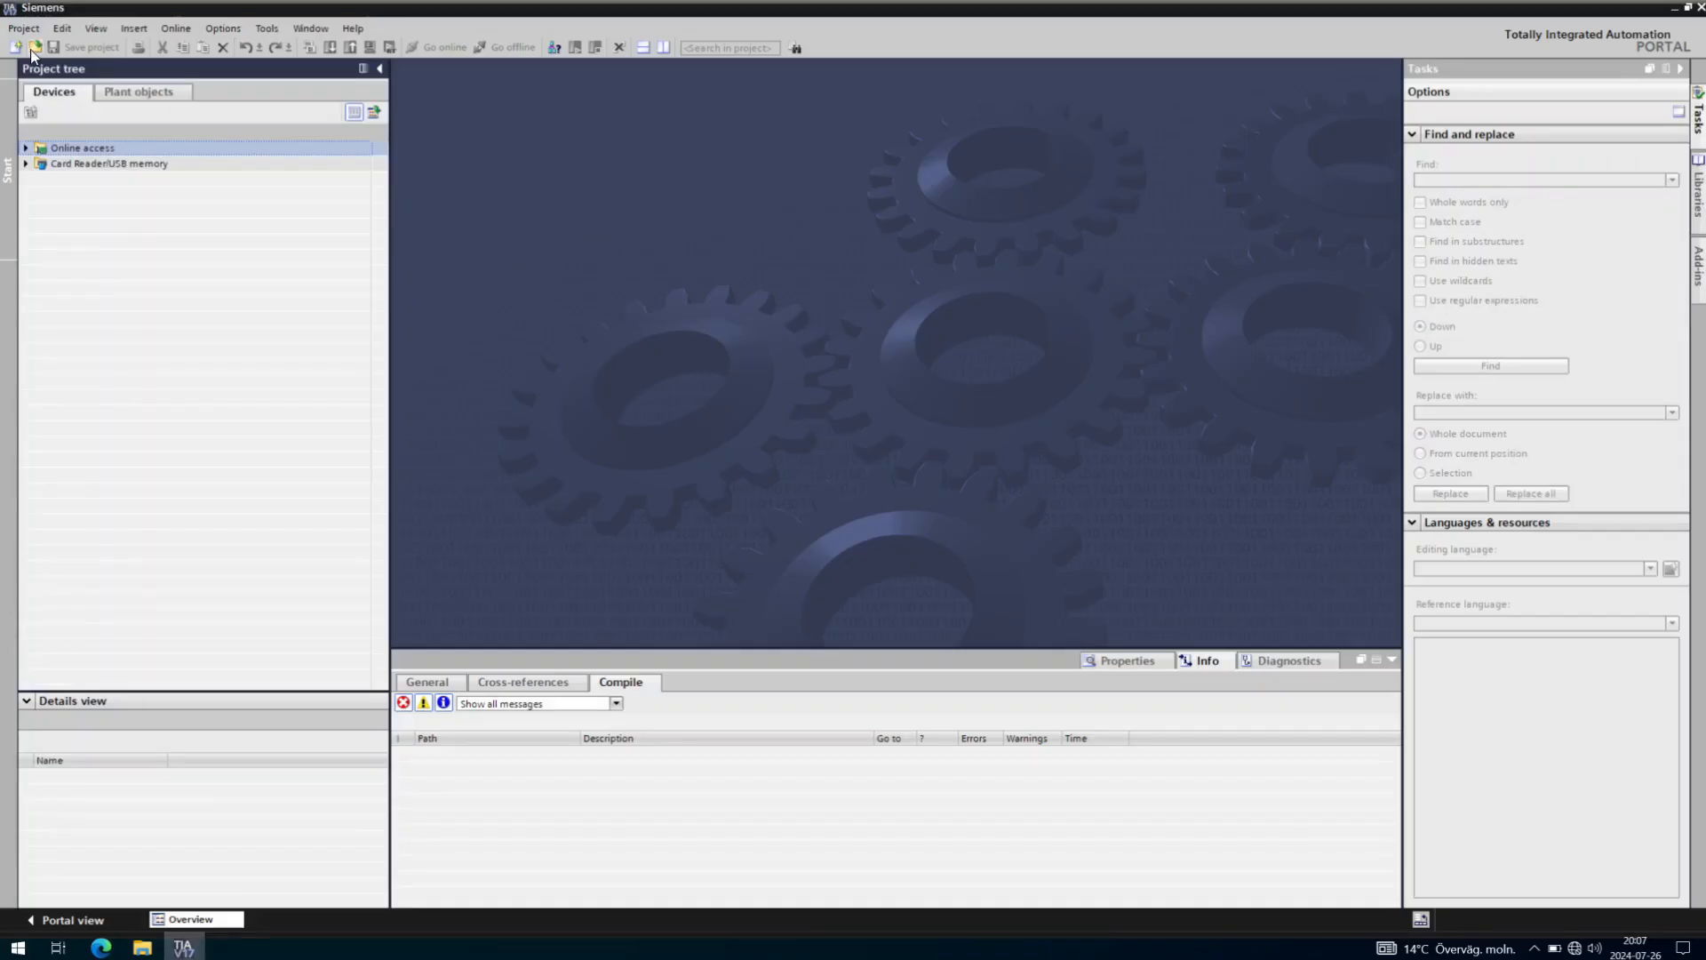
click(16, 47)
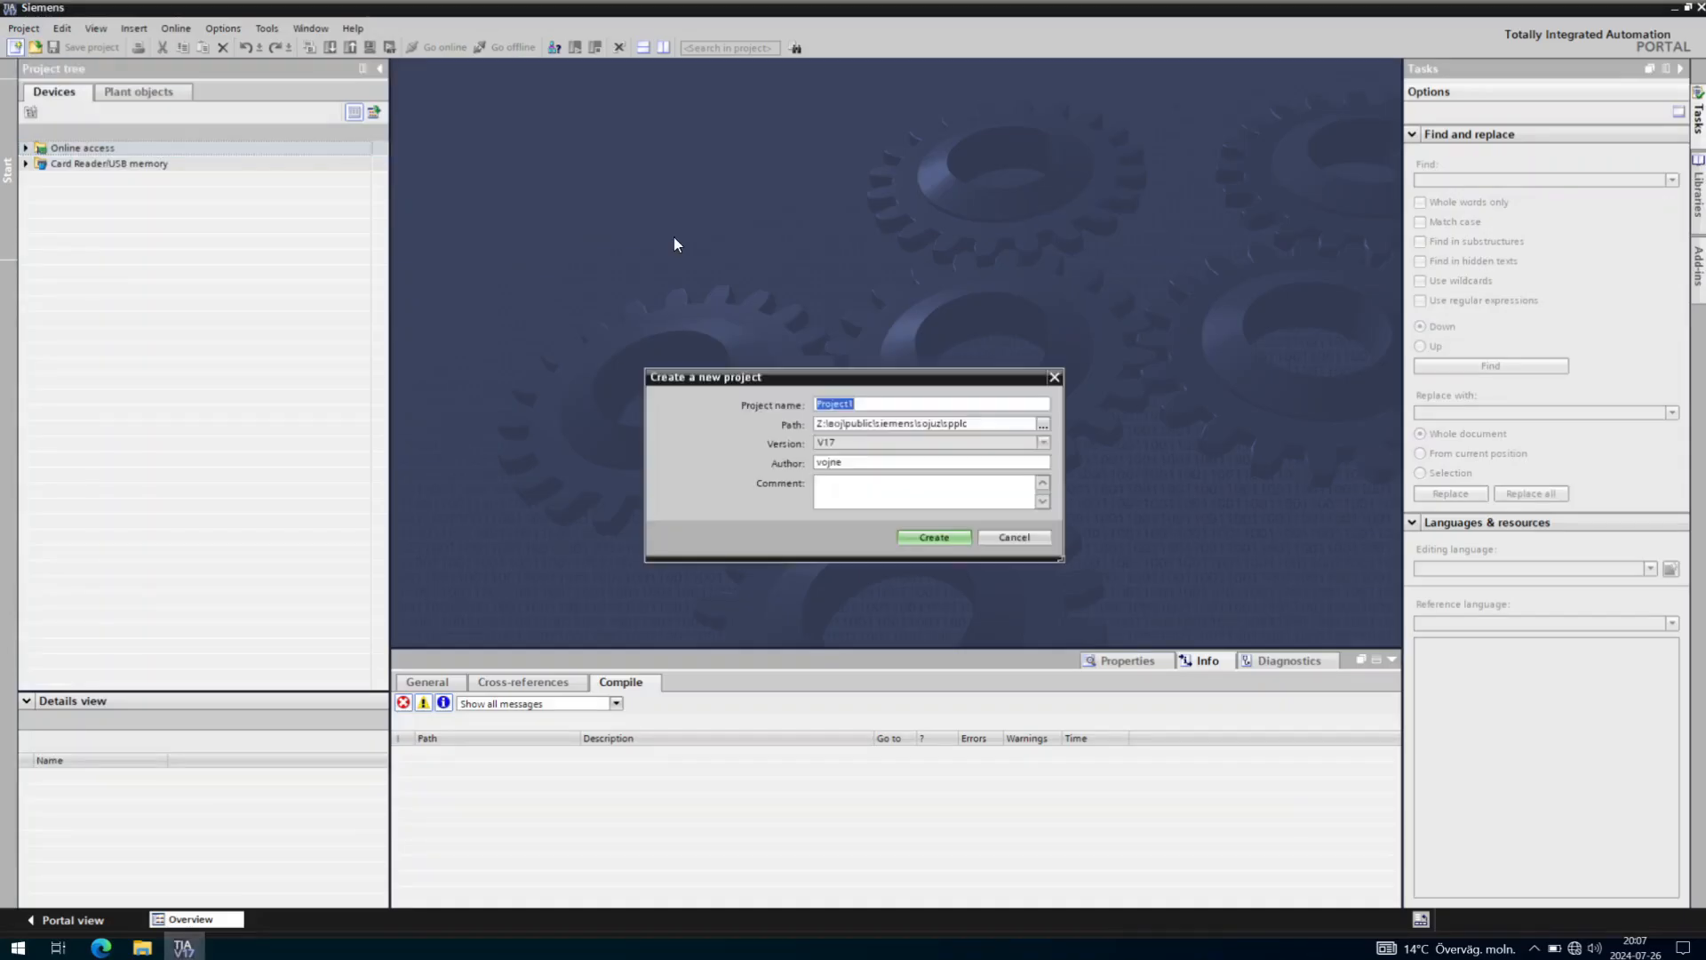
Create the TIA Portal project named Example1_PLC and start the CAx data import.
text(Example1_PLC)
click(933, 538)
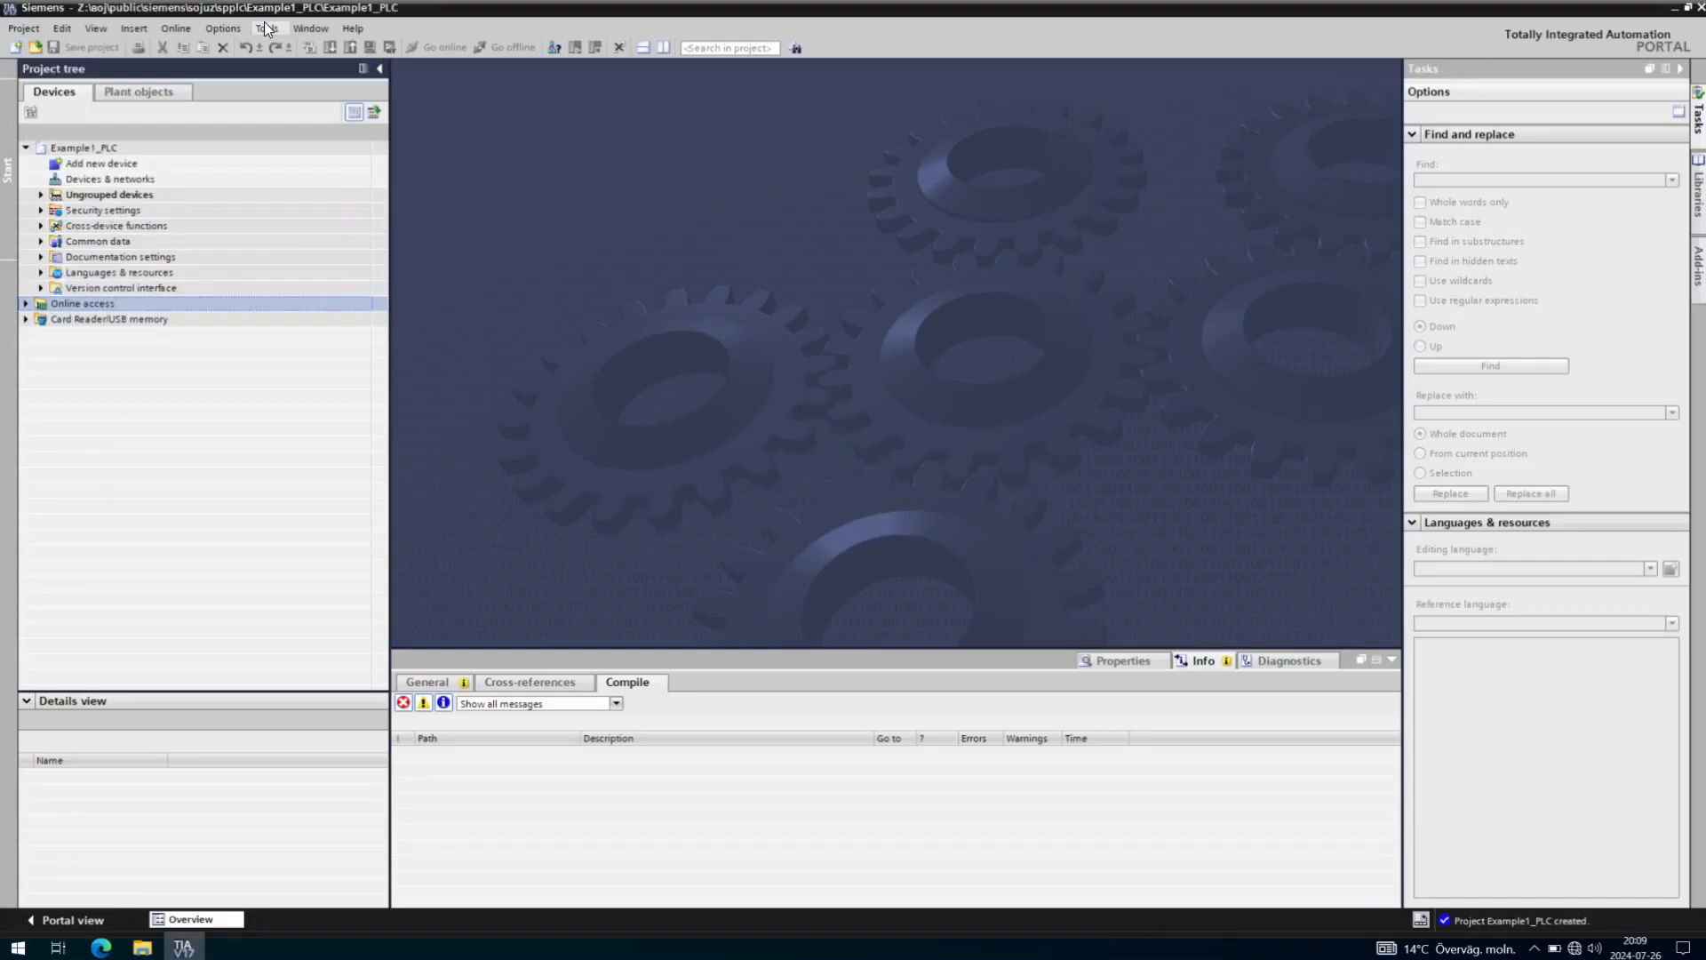
click(265, 28)
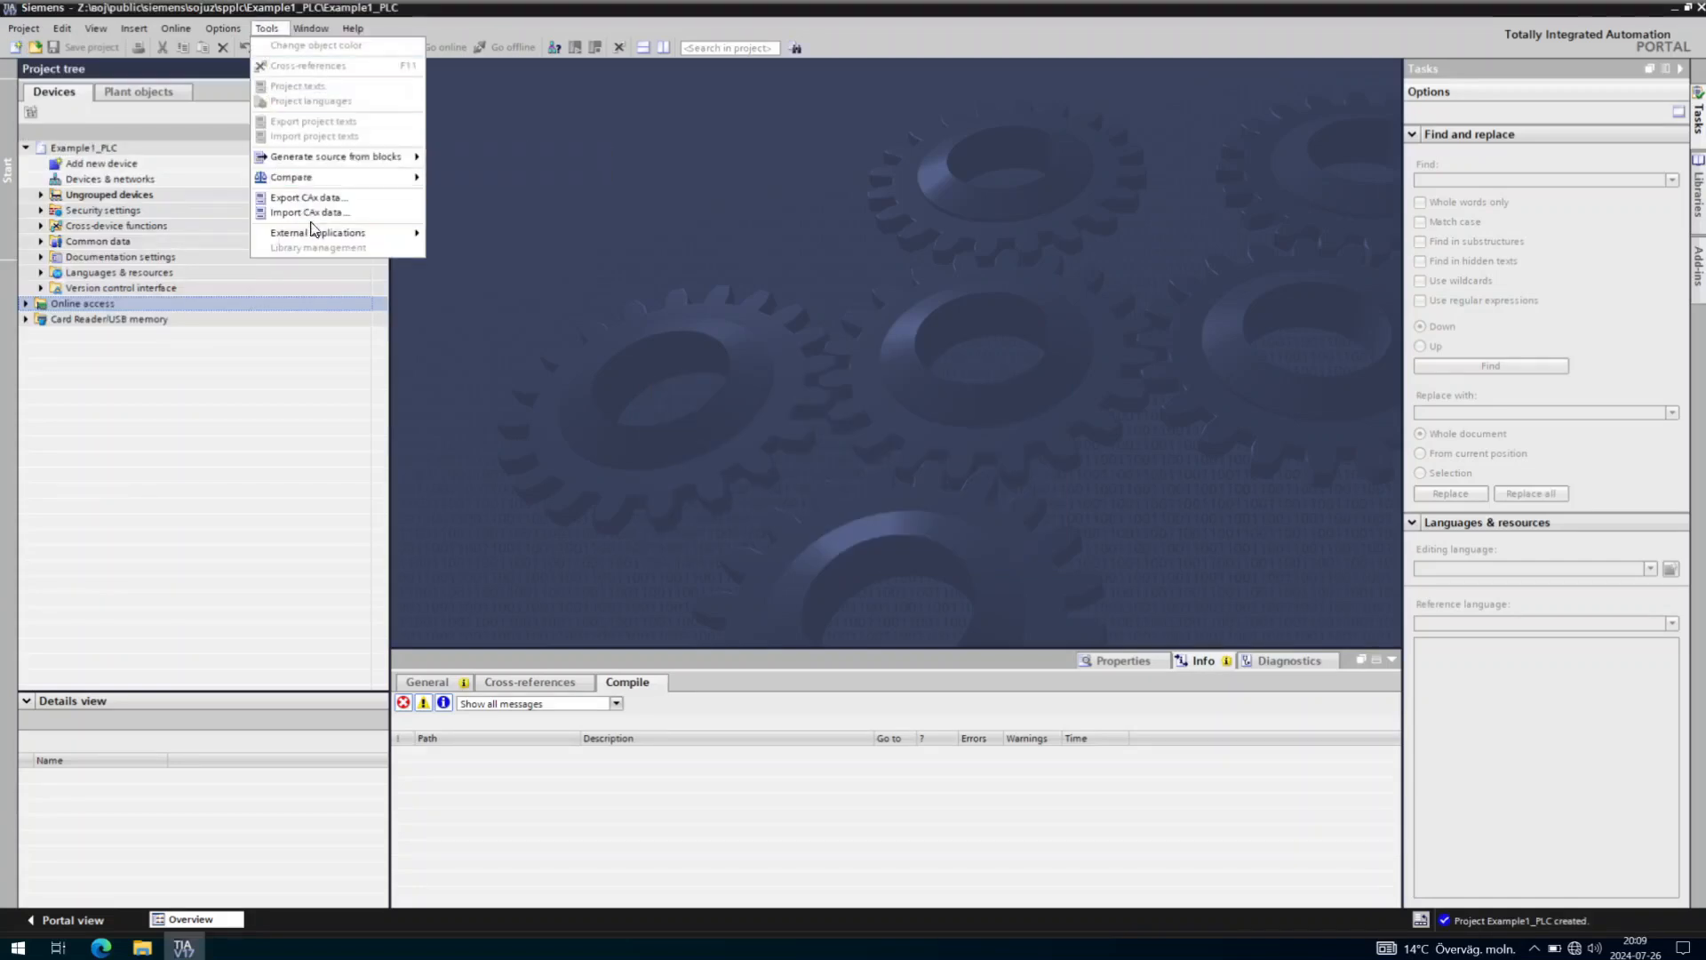
key(Escape)
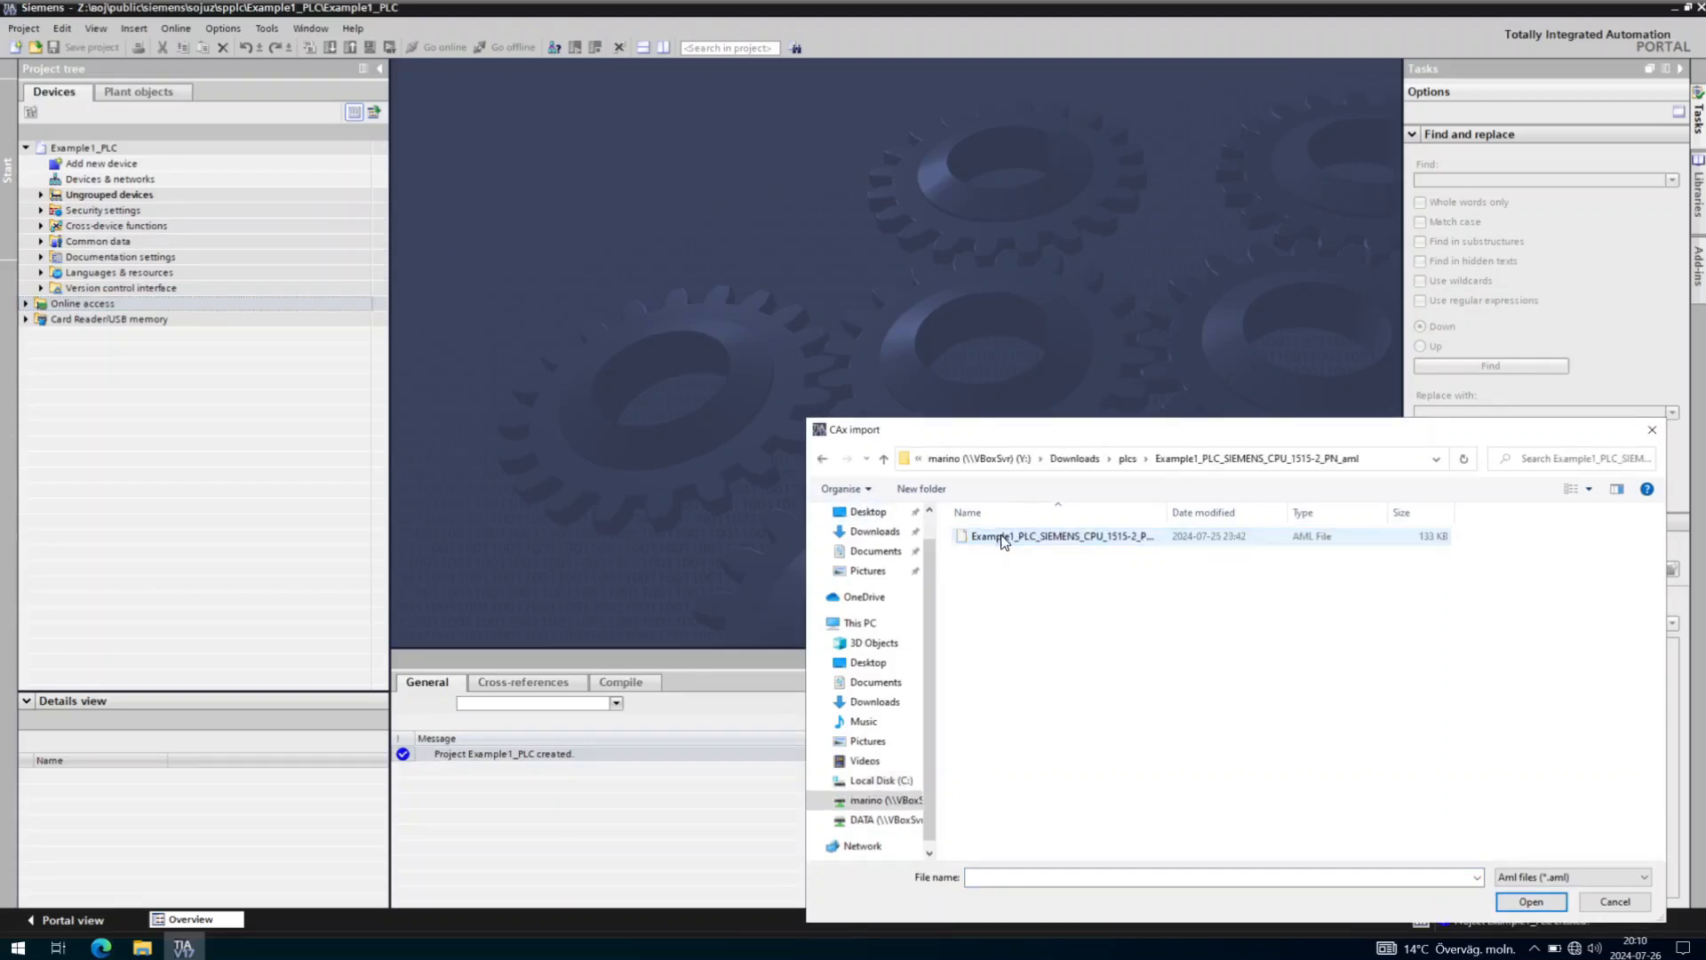
Import Example1_PLC_SIEMENS_CPU_1515-2_PN.aml as the project's hardware configuration.
click(1078, 539)
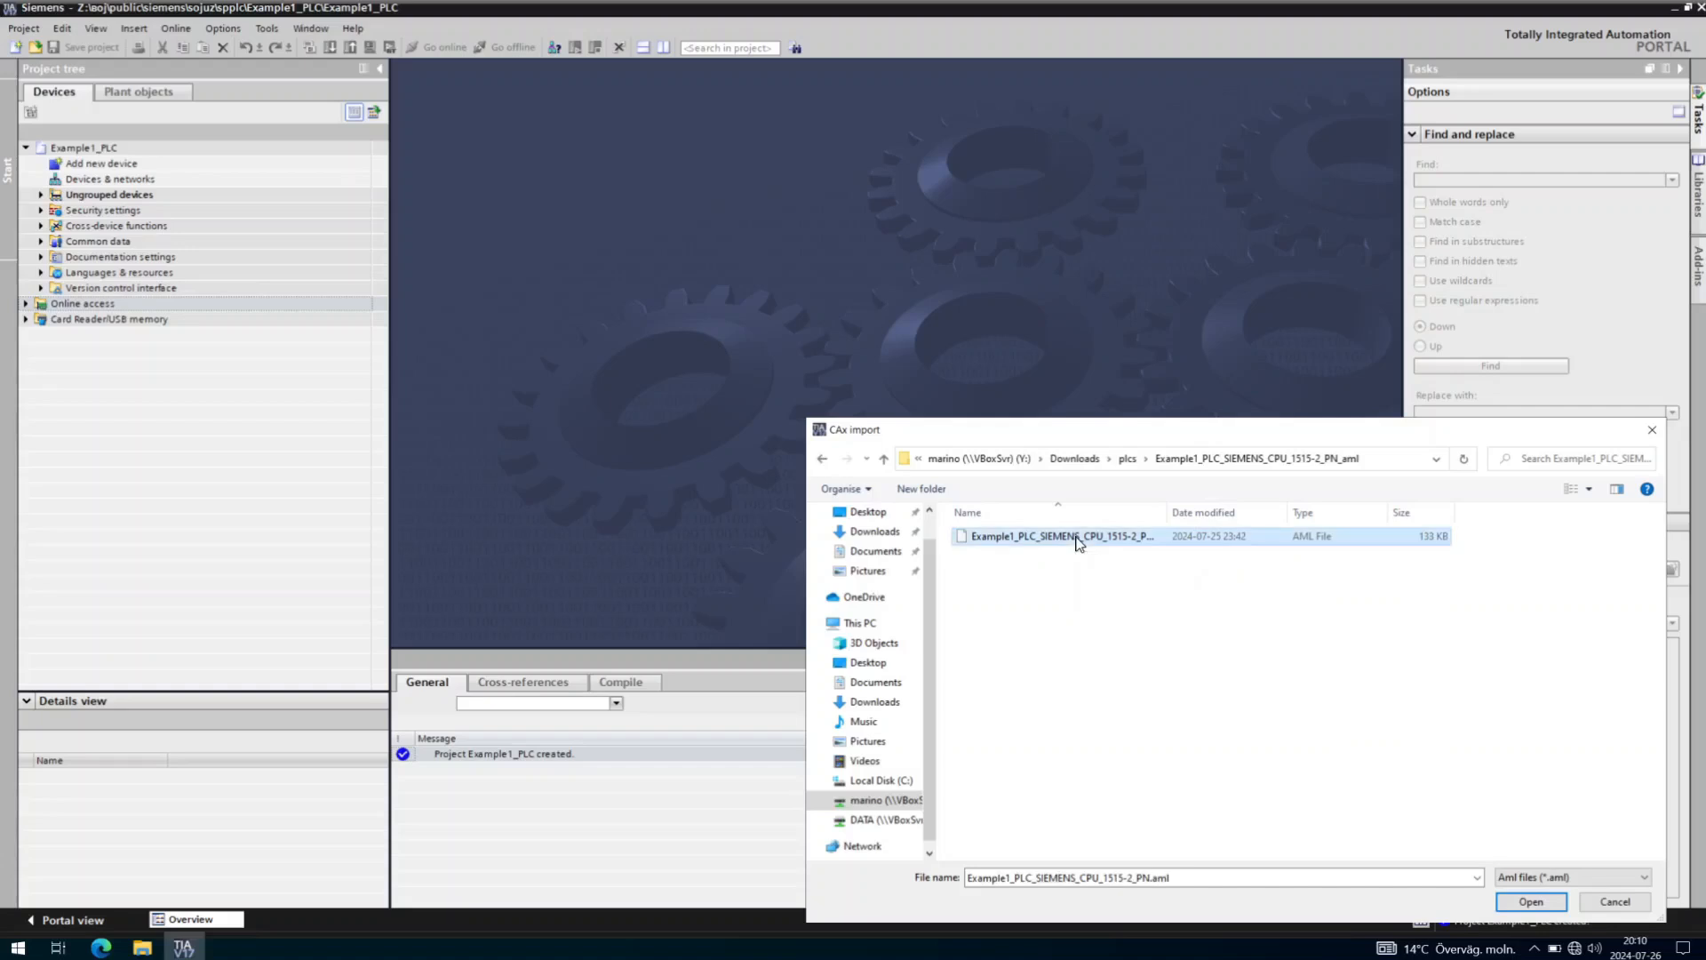
click(1525, 903)
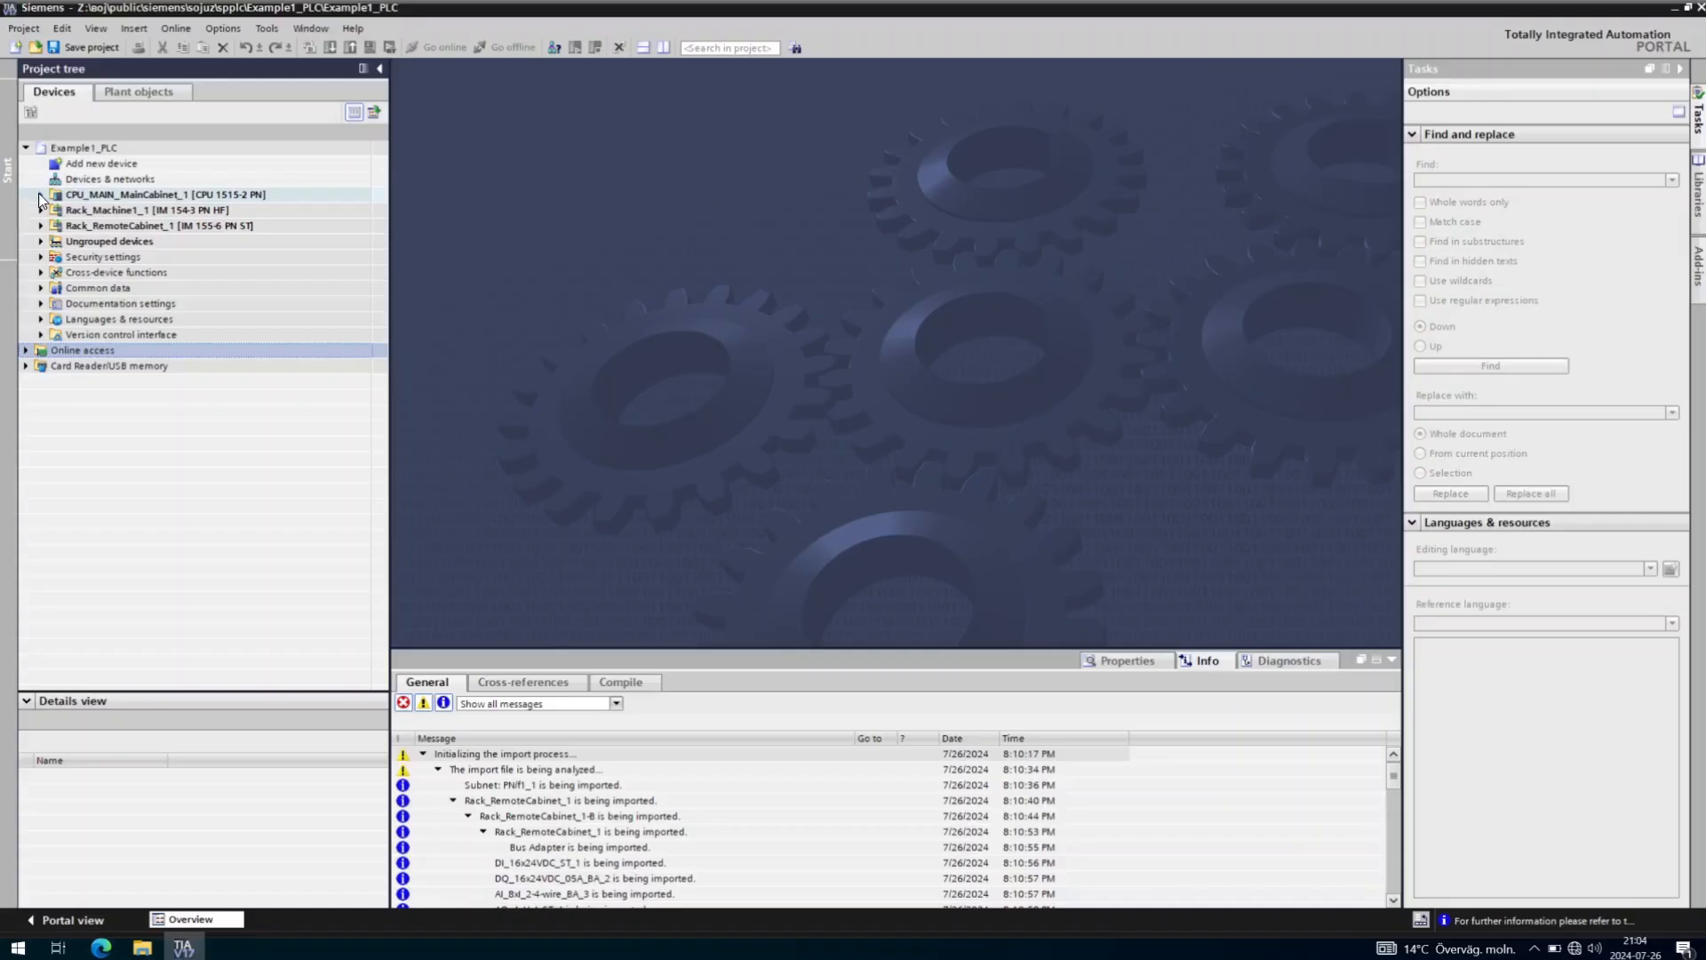
Open Tag_Table_1 under the main CPU's PLC tags.
click(40, 196)
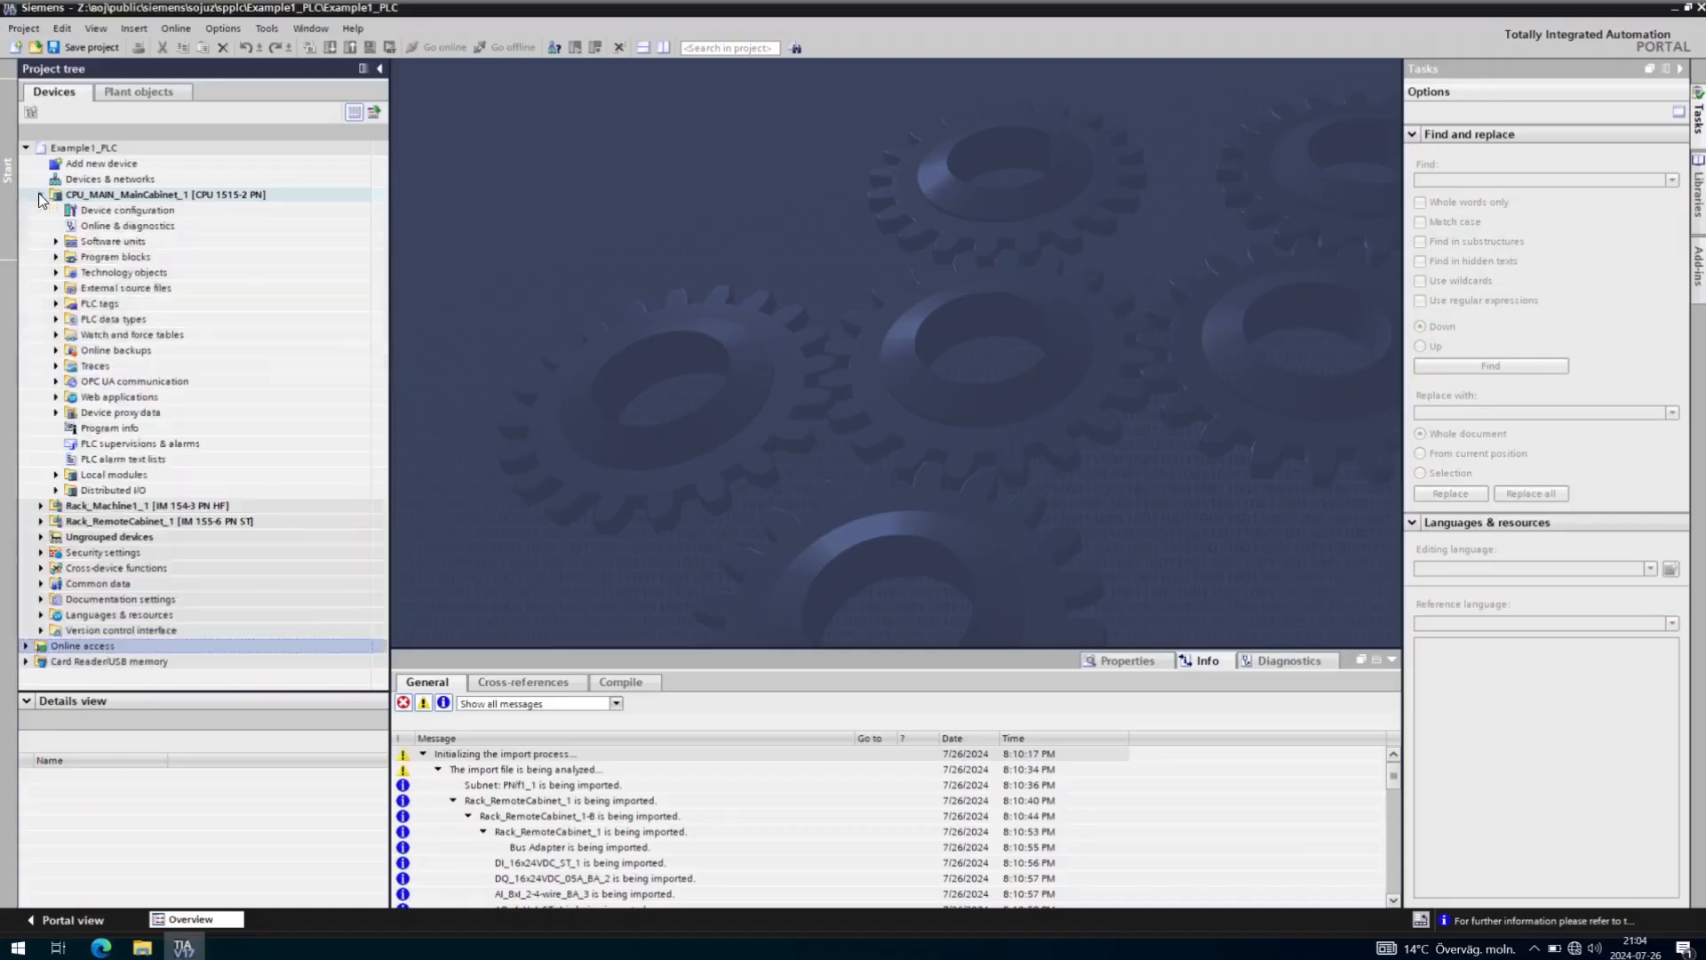
click(56, 304)
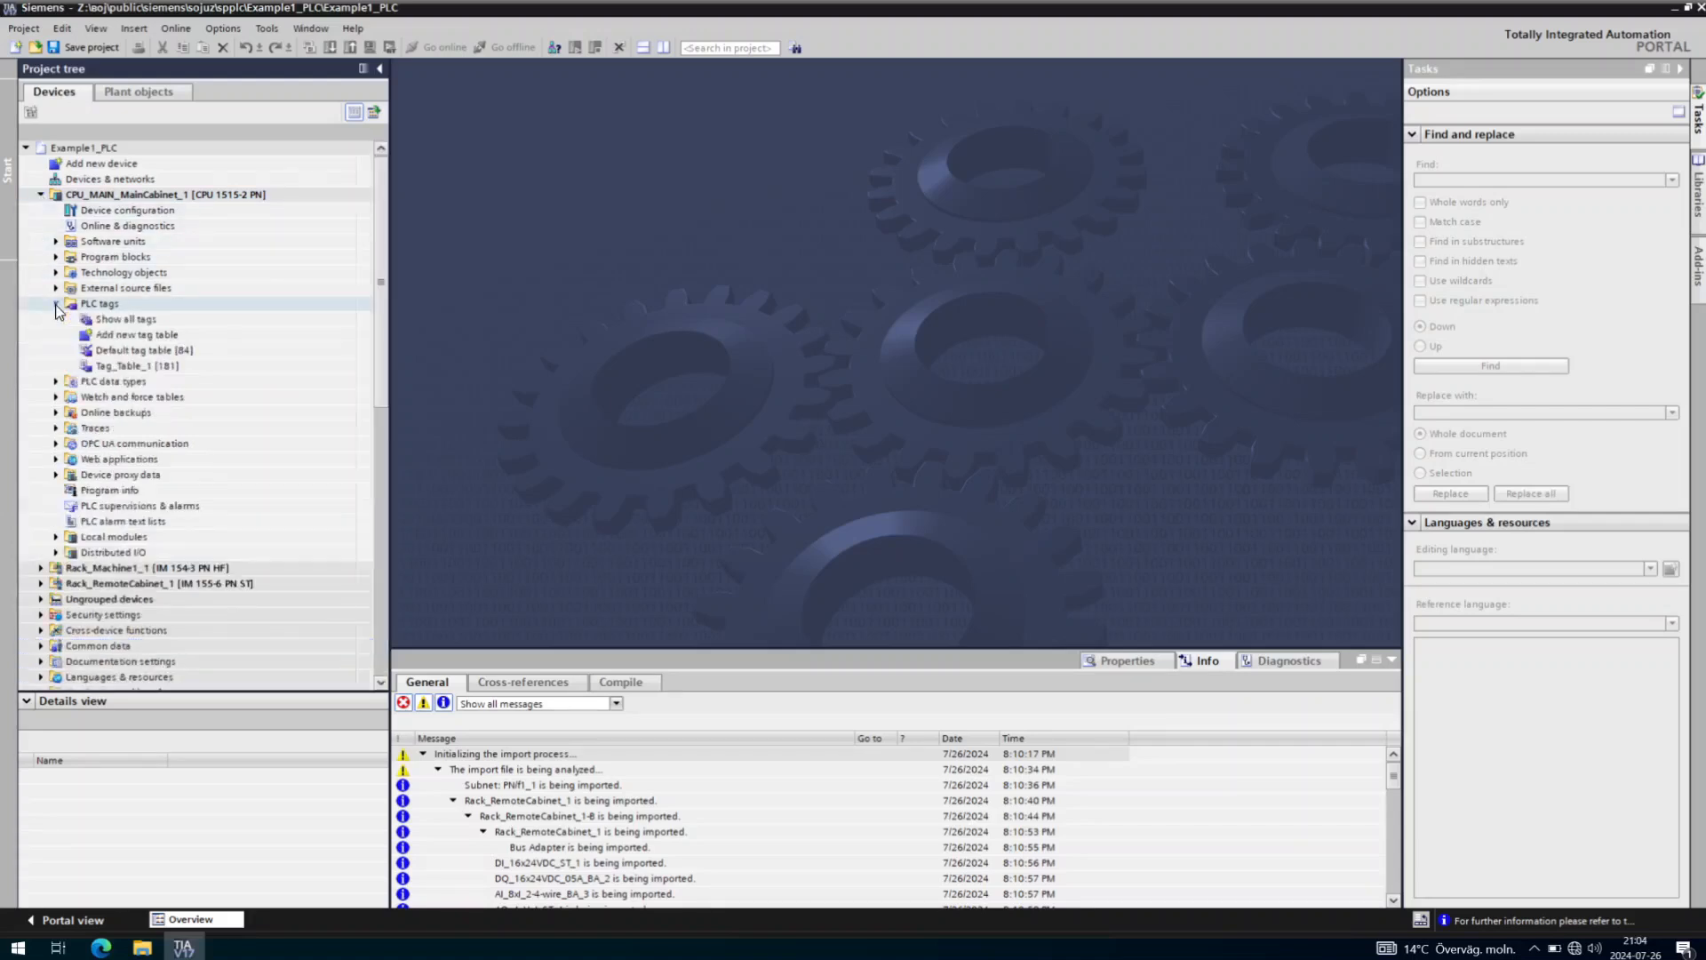
double_click(135, 364)
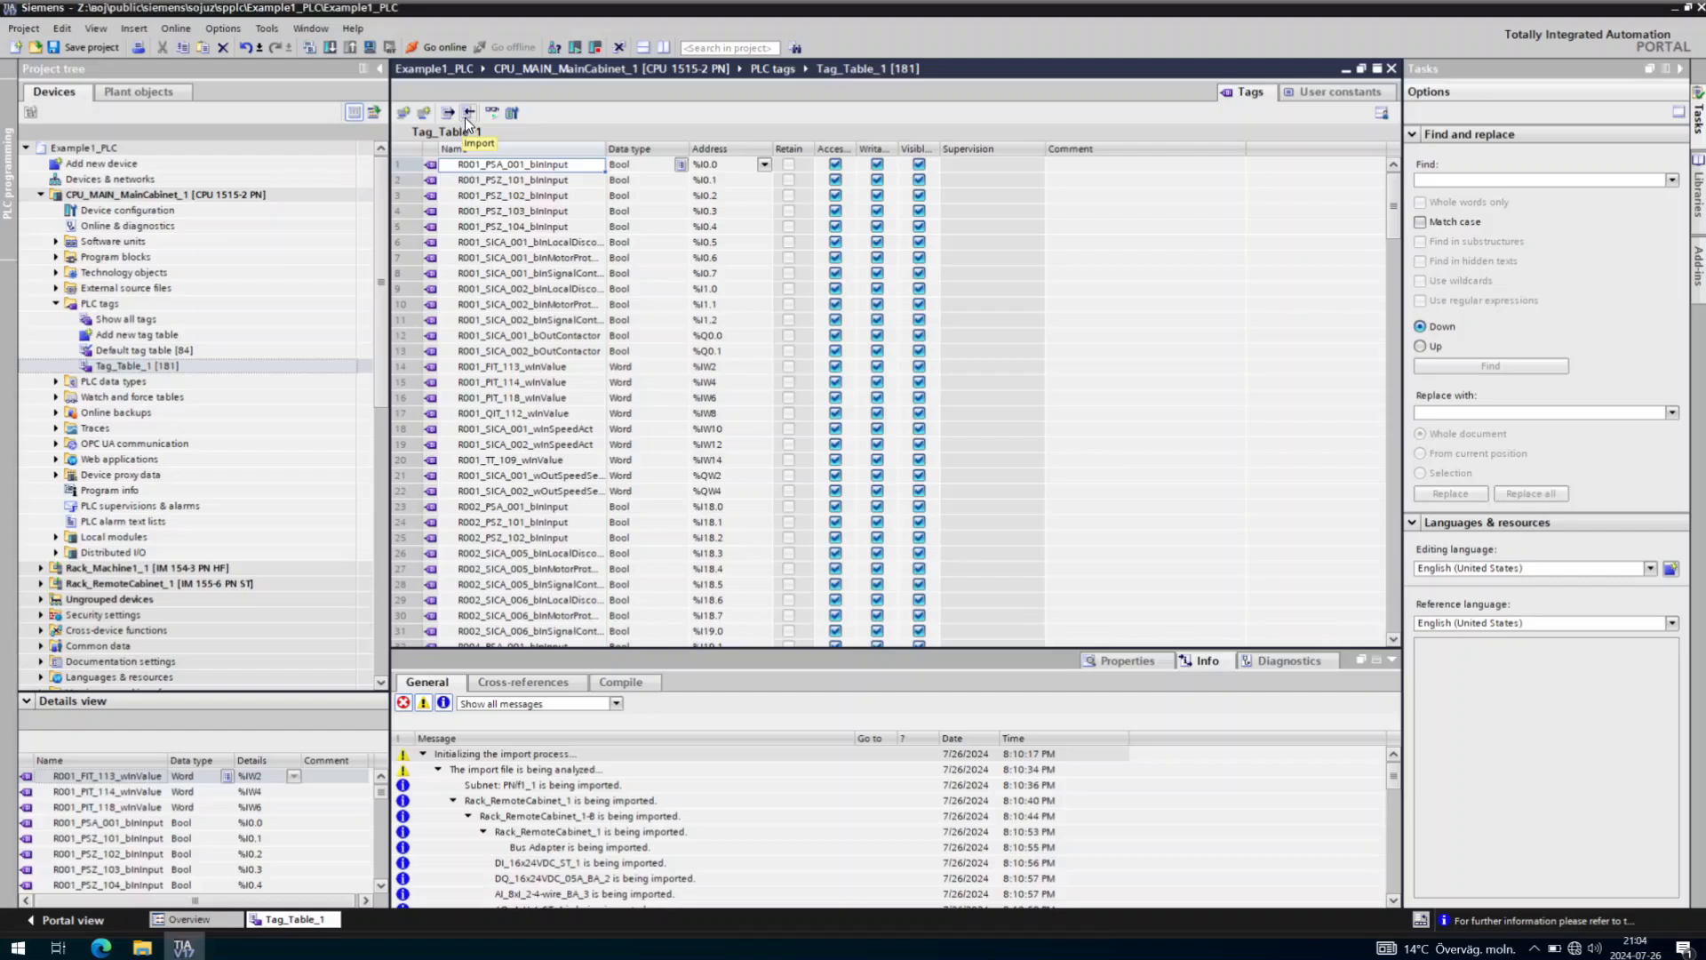
Import Example1_PLC_SIEMENS_CPU_1515-2_PN-tagtable.xml into Tag_Table_1.
click(467, 112)
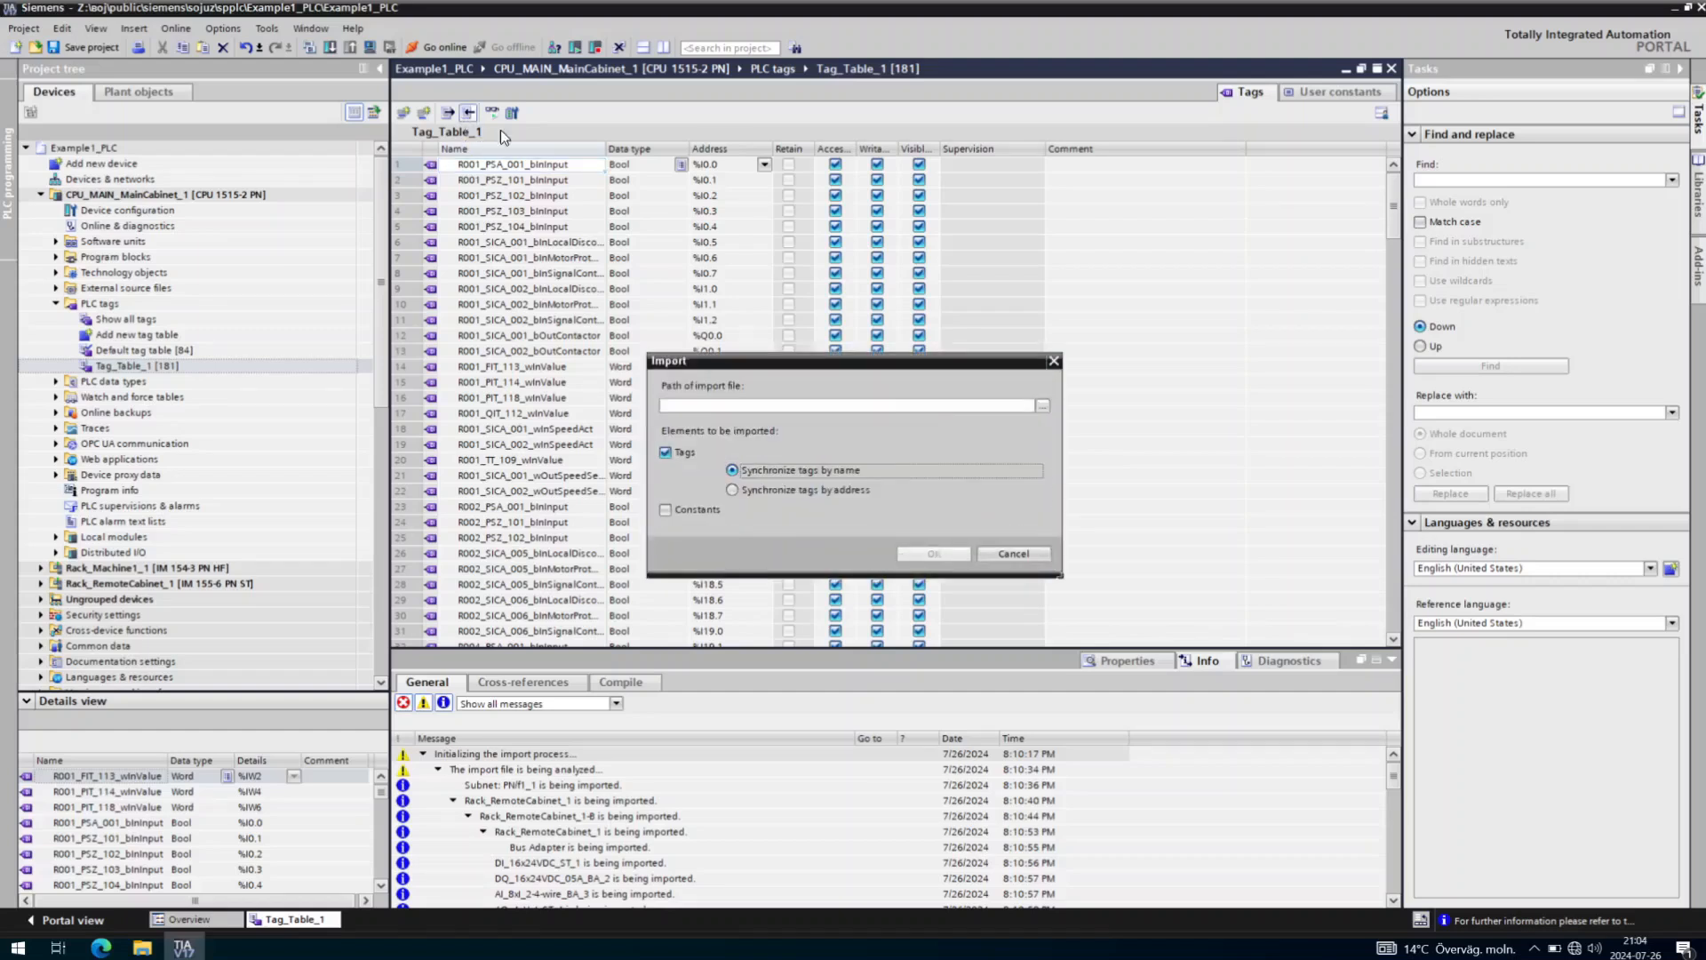
click(1041, 408)
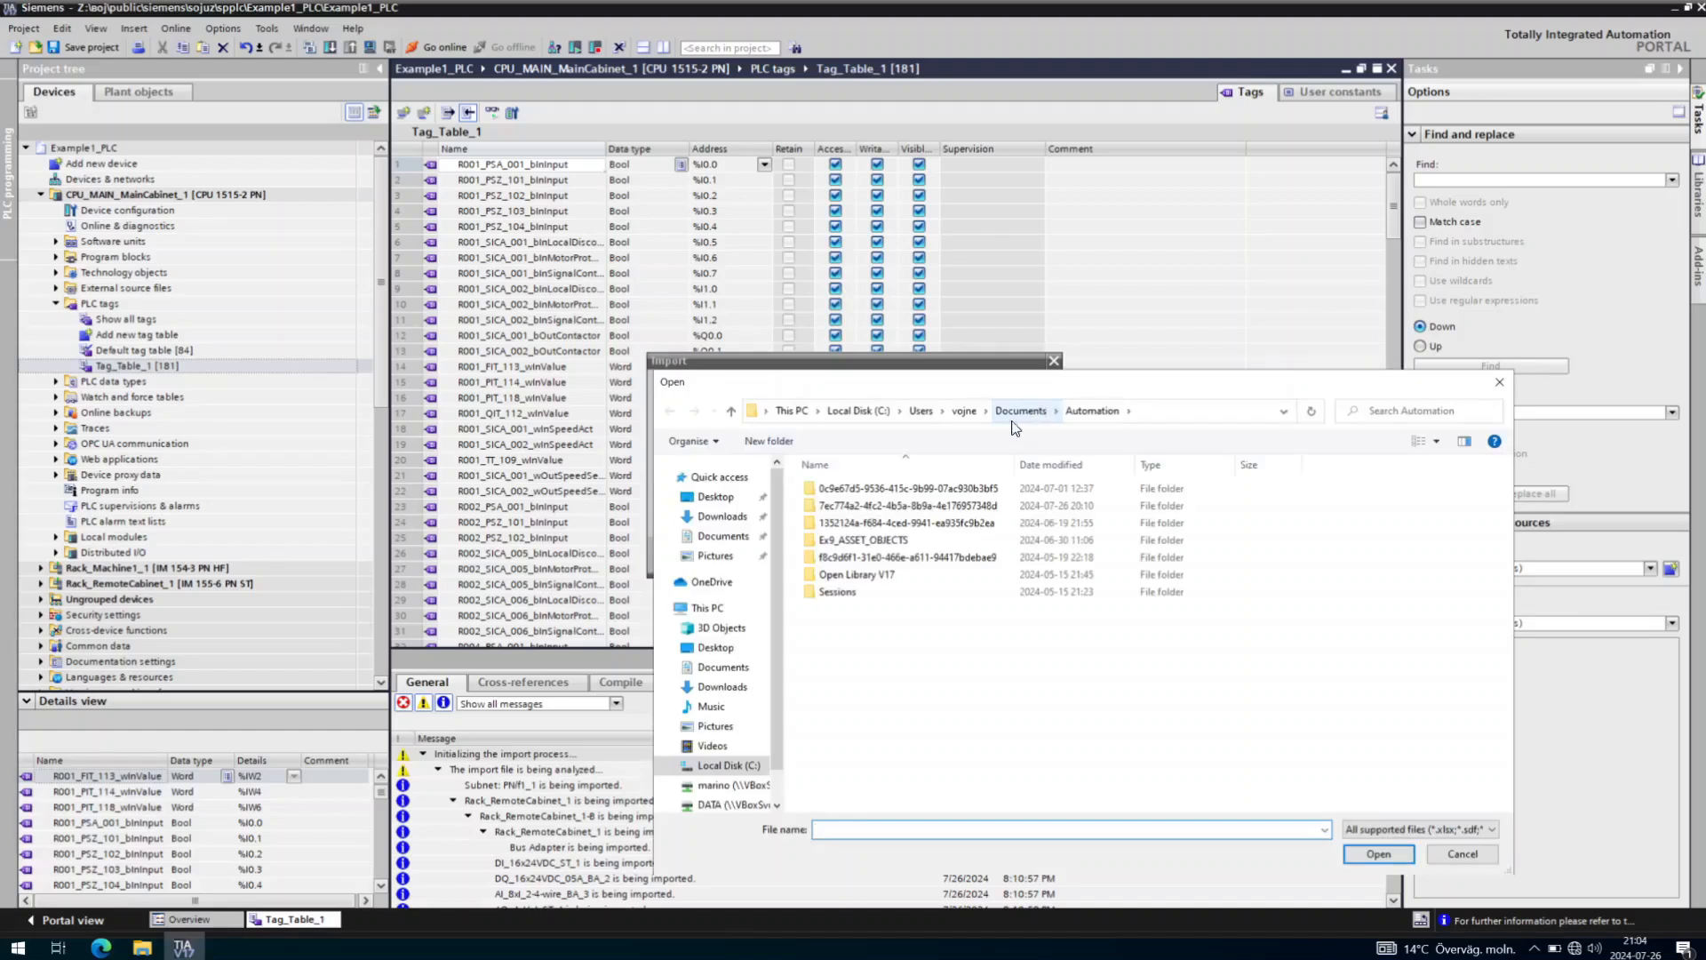
double_click(887, 497)
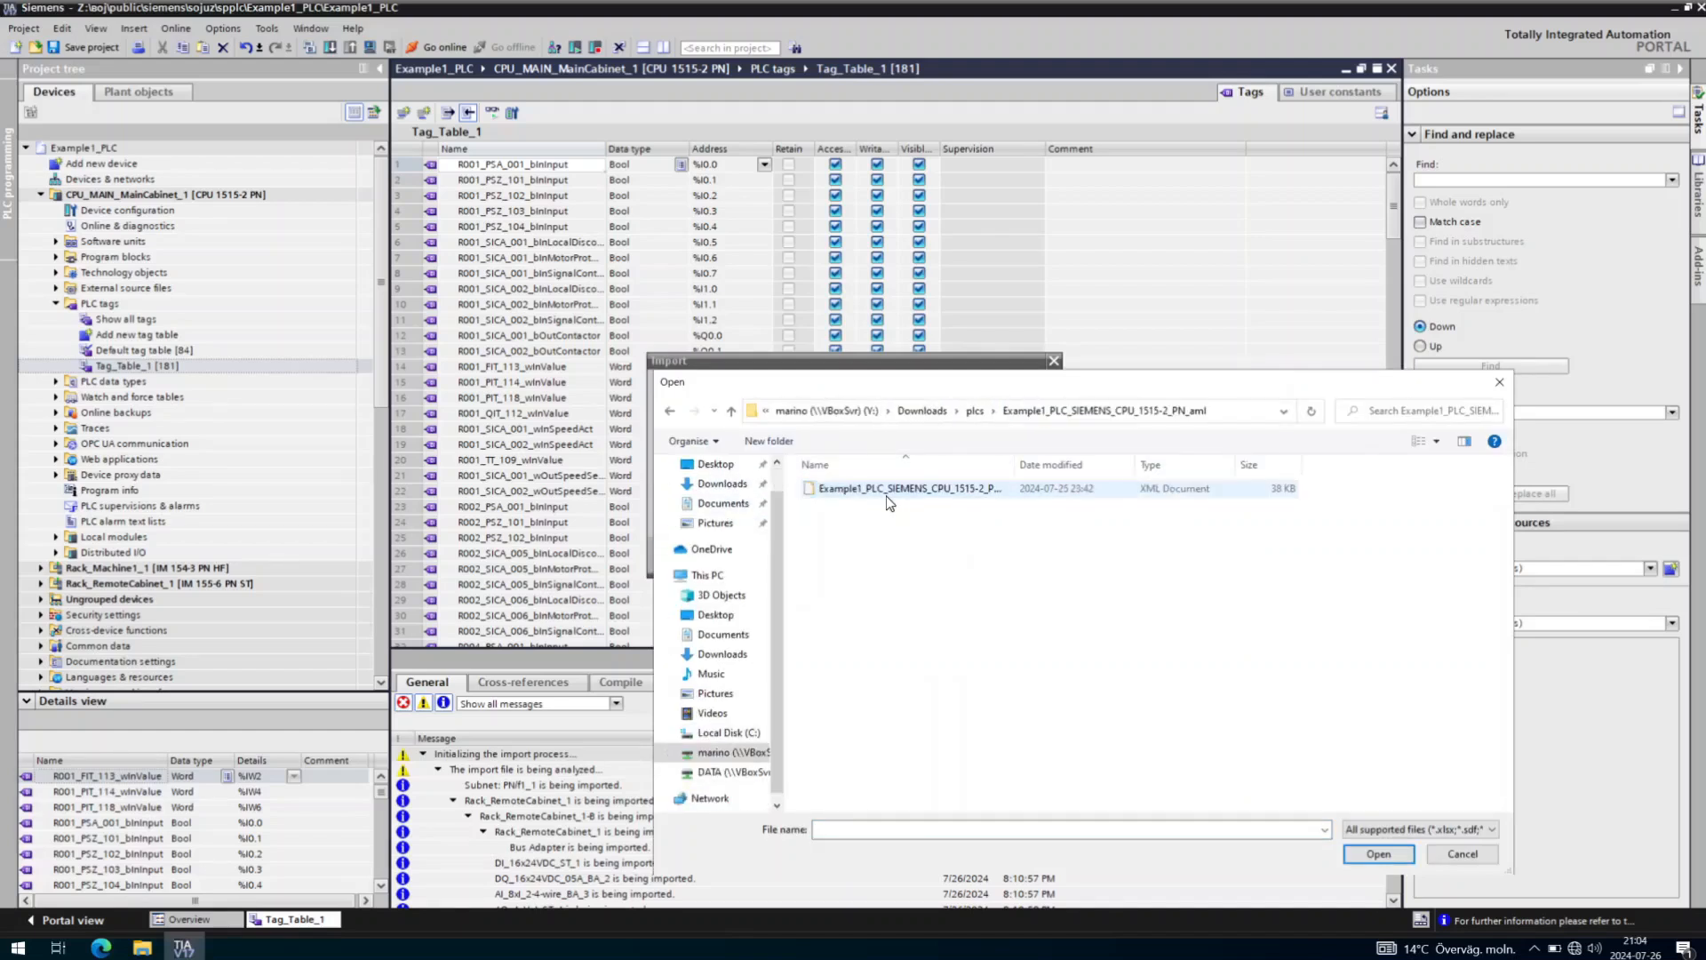
click(919, 495)
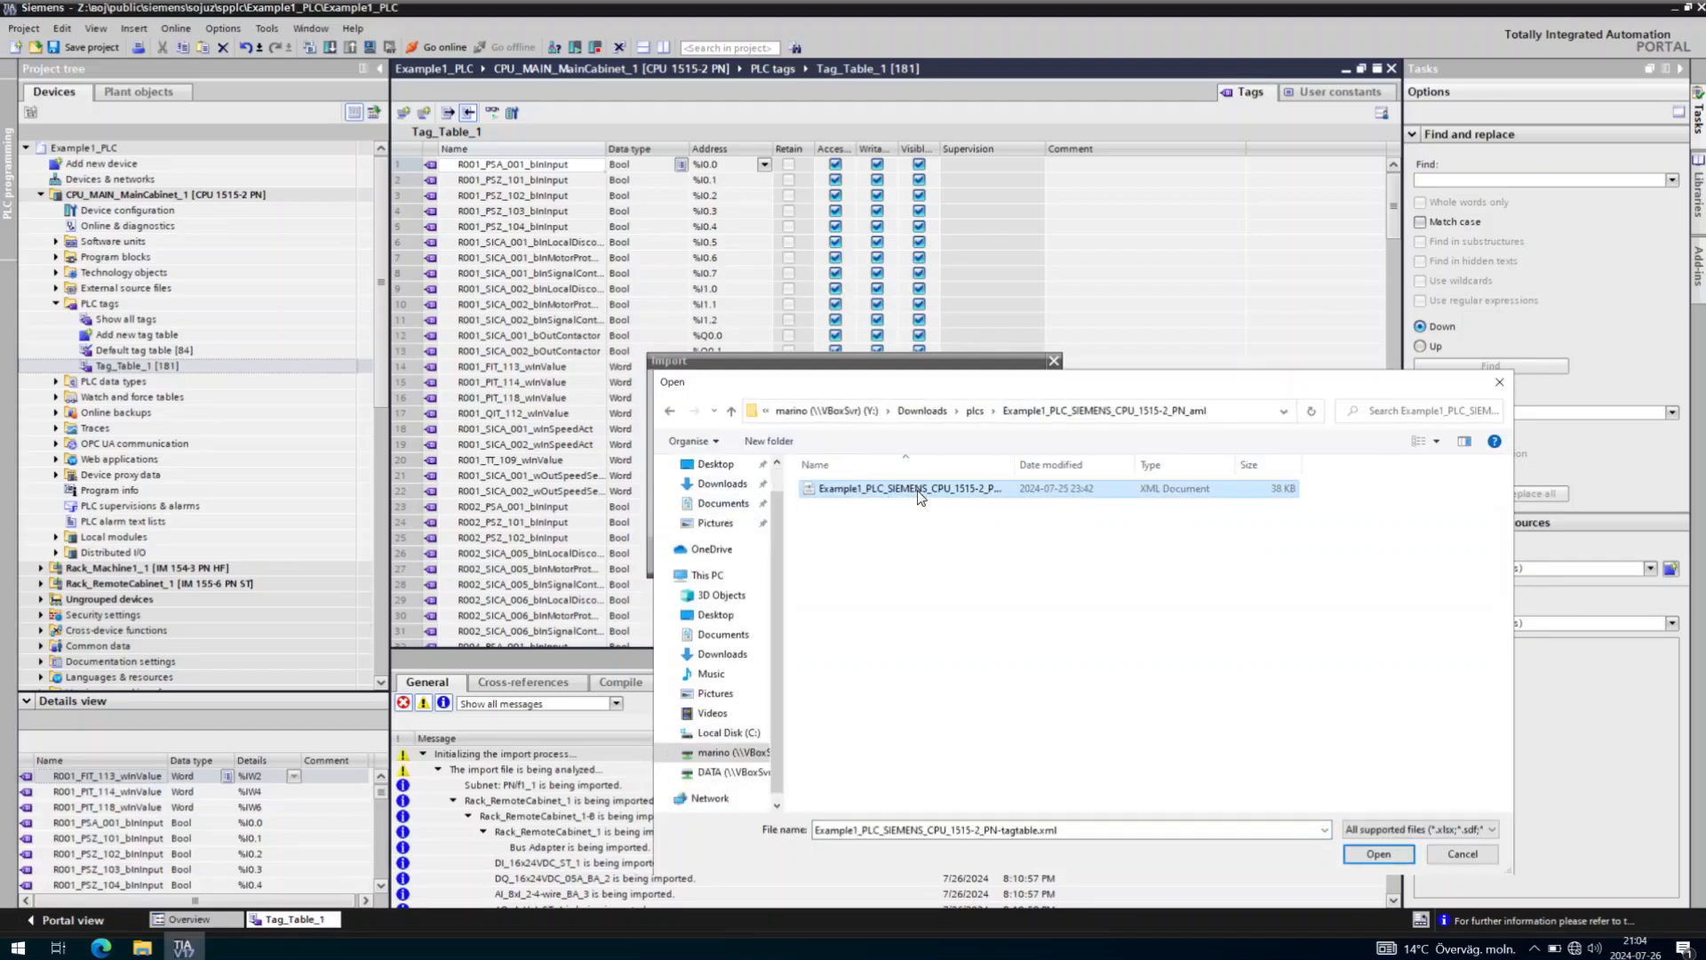
click(1377, 853)
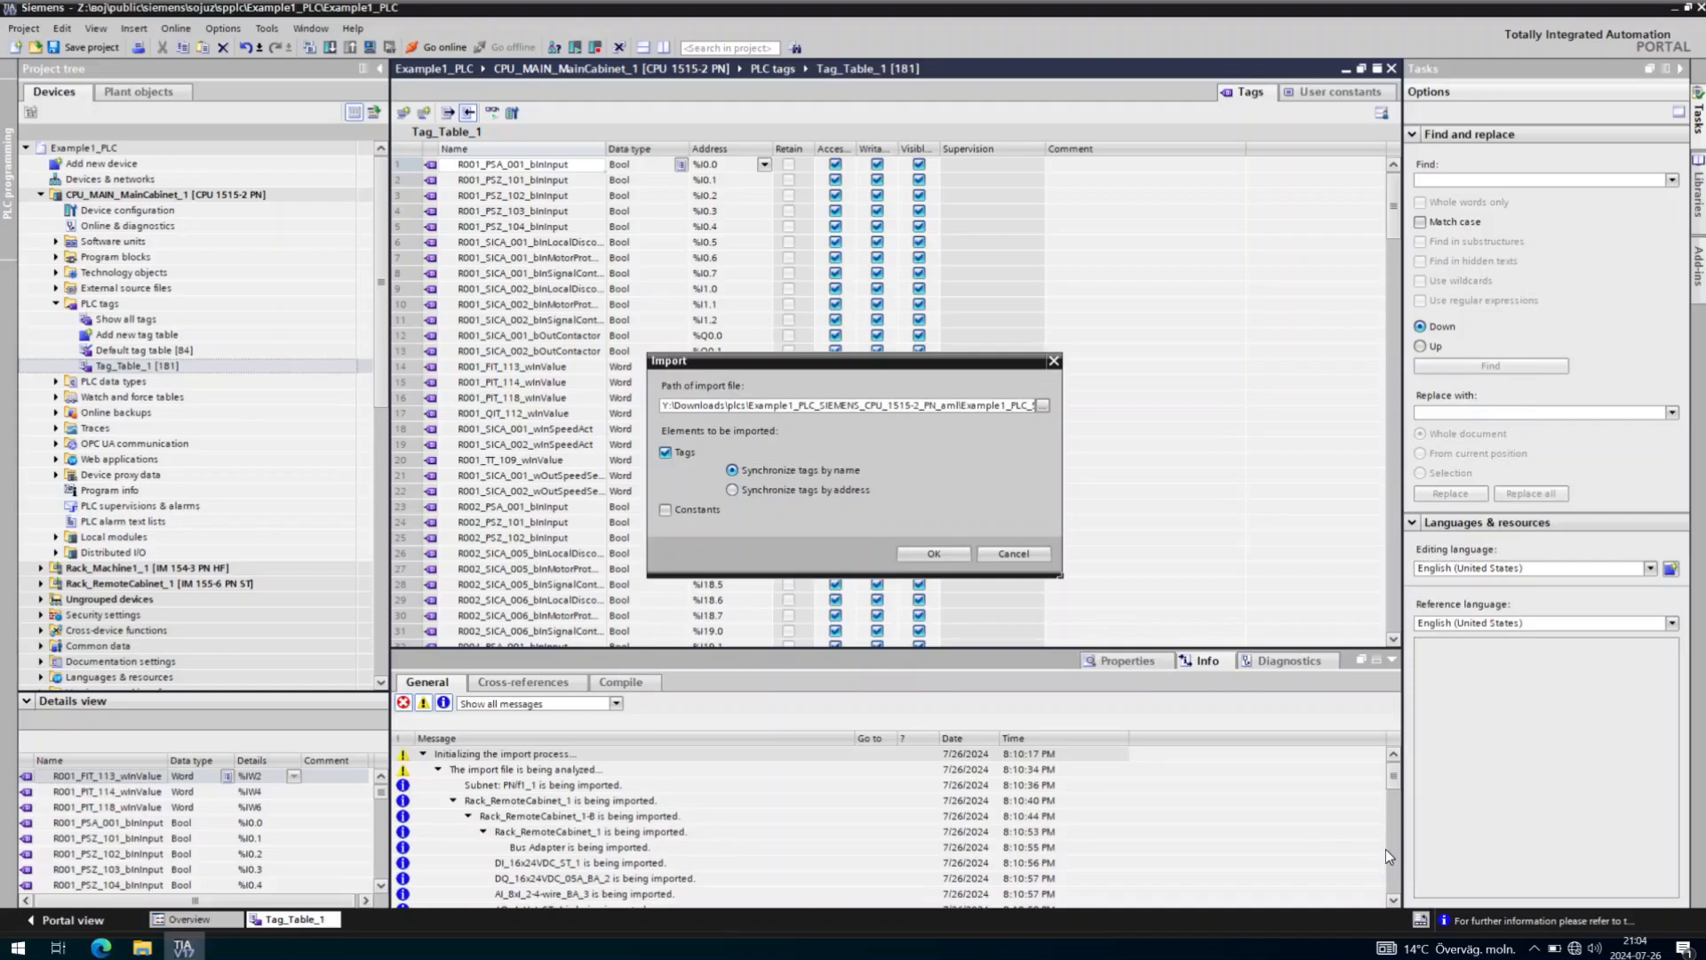
click(936, 550)
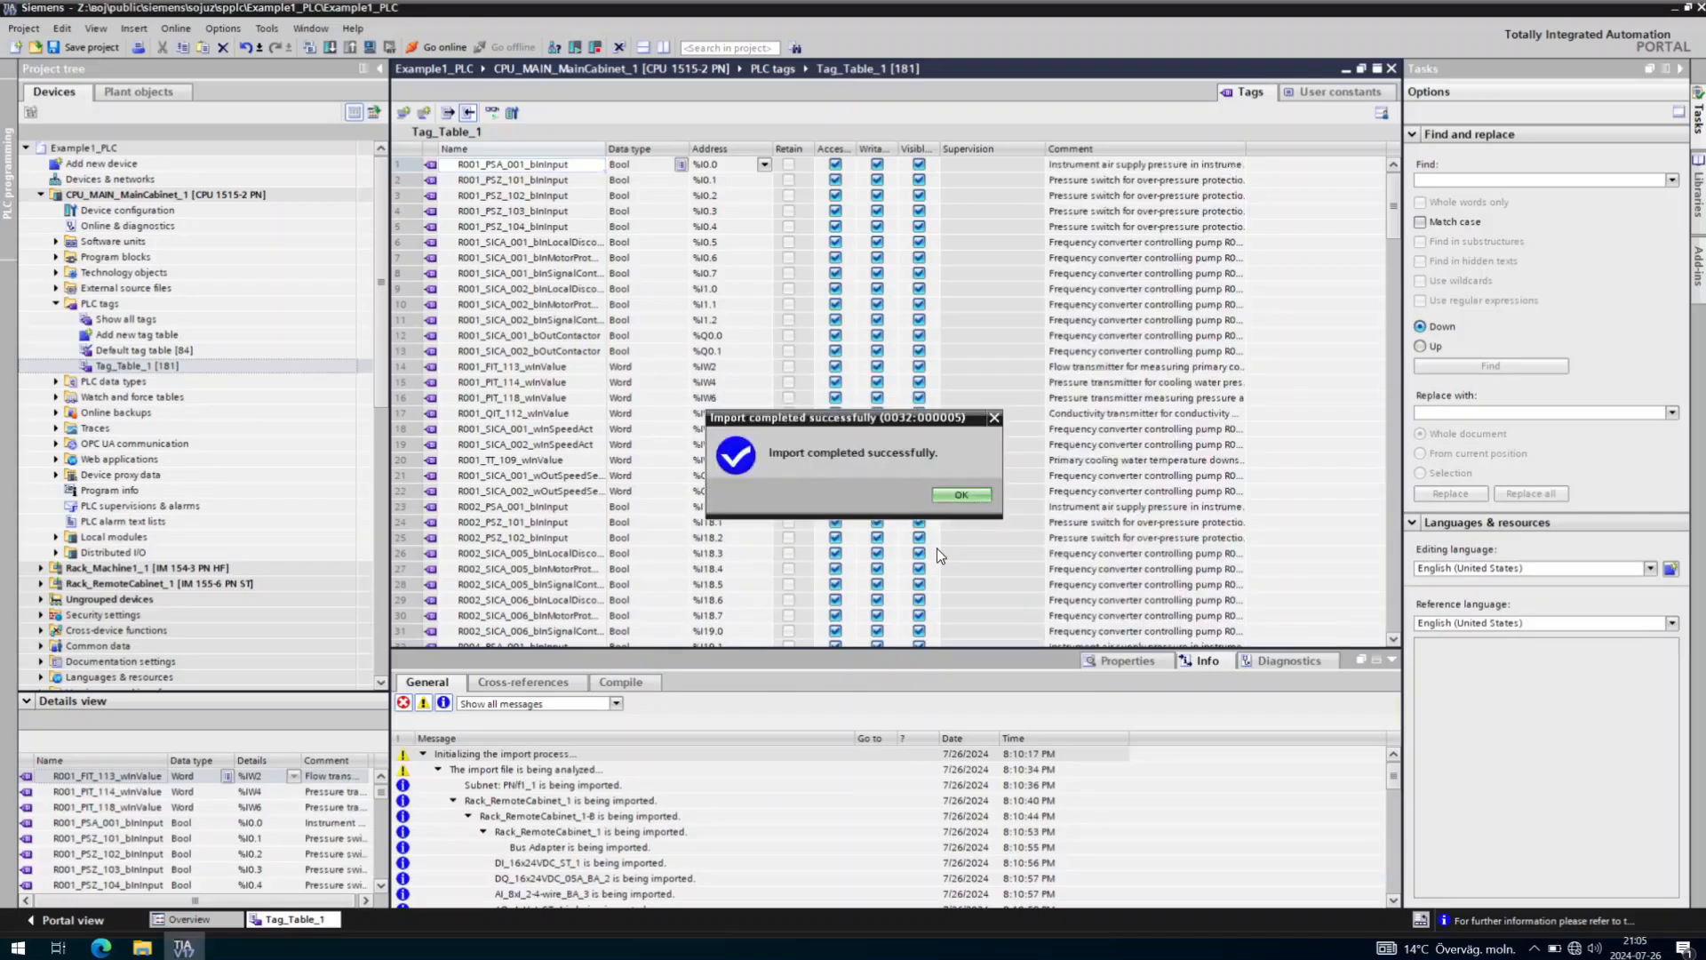
Close the import success message, review the tags, and show Devices & networks with all three devices on PNIE_1.
click(973, 497)
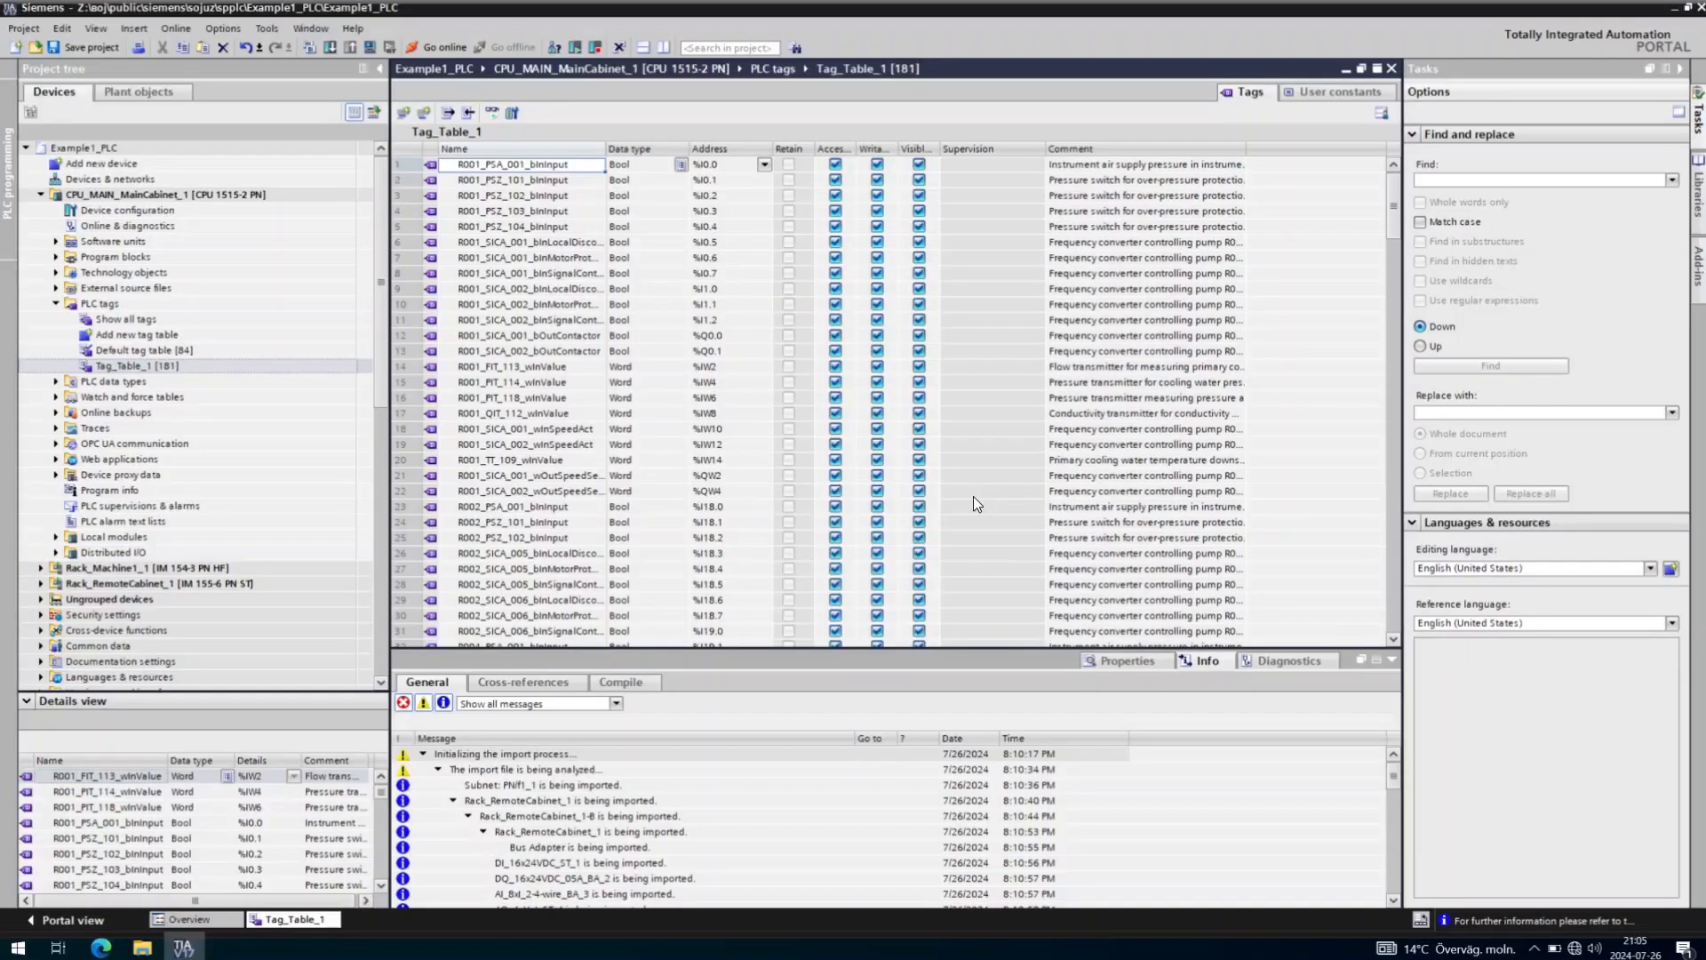
scroll(956, 220, down, 6)
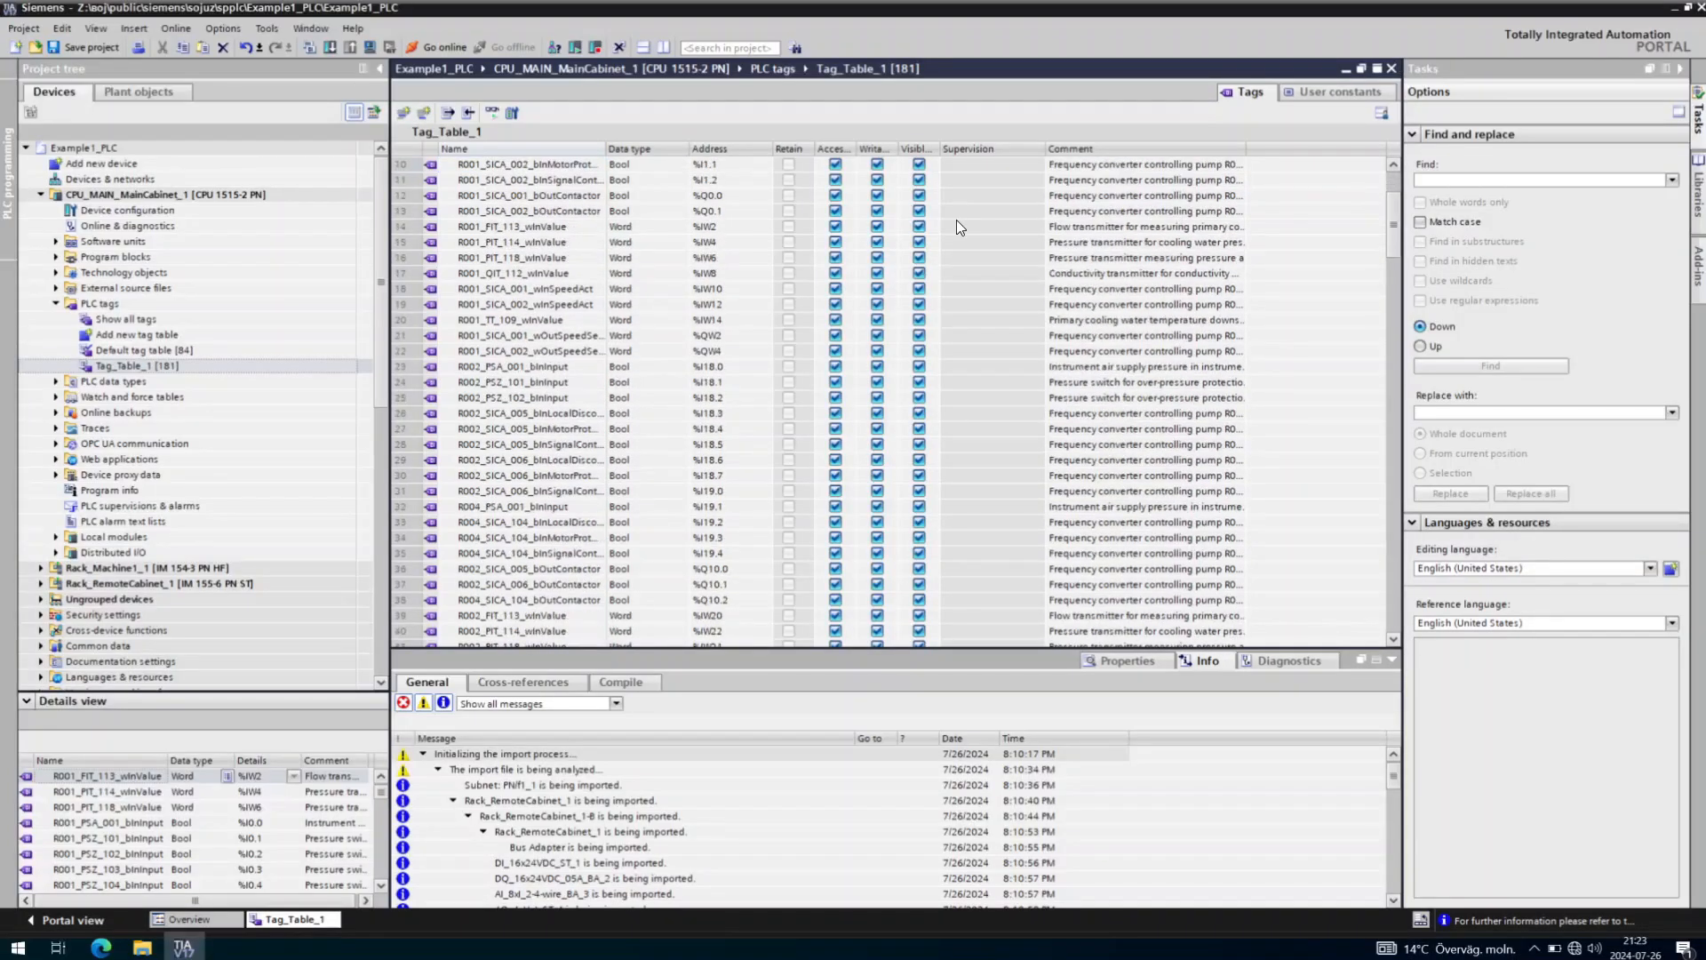
scroll(957, 221, down, 20)
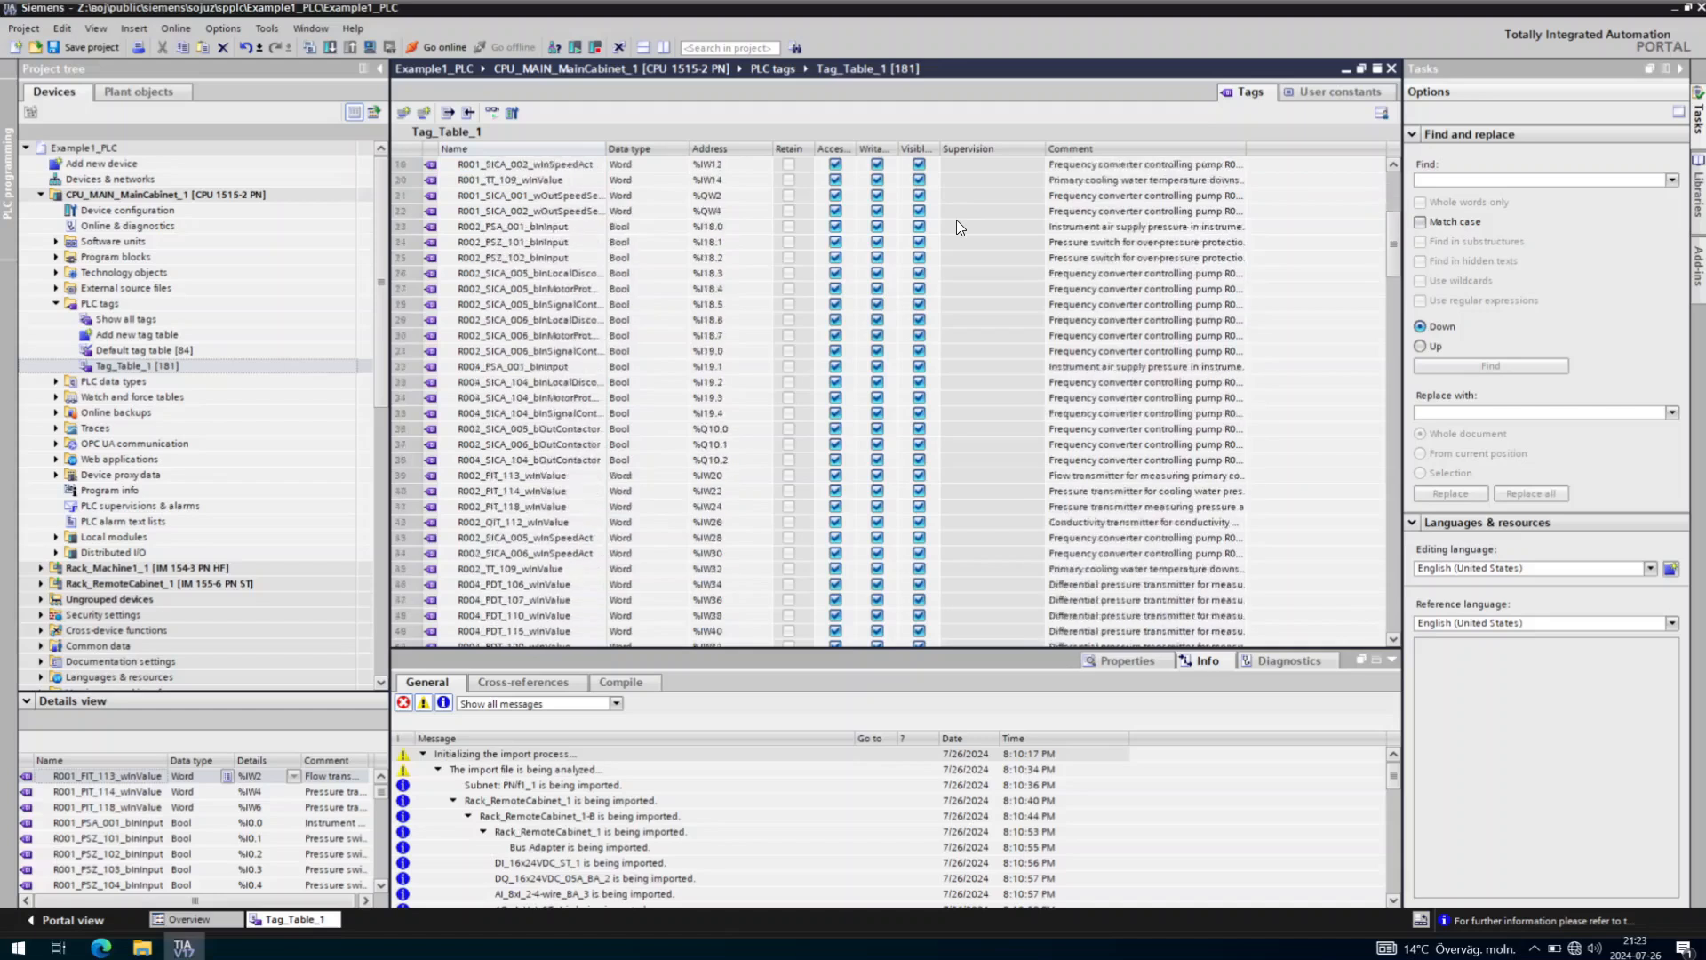
click(139, 179)
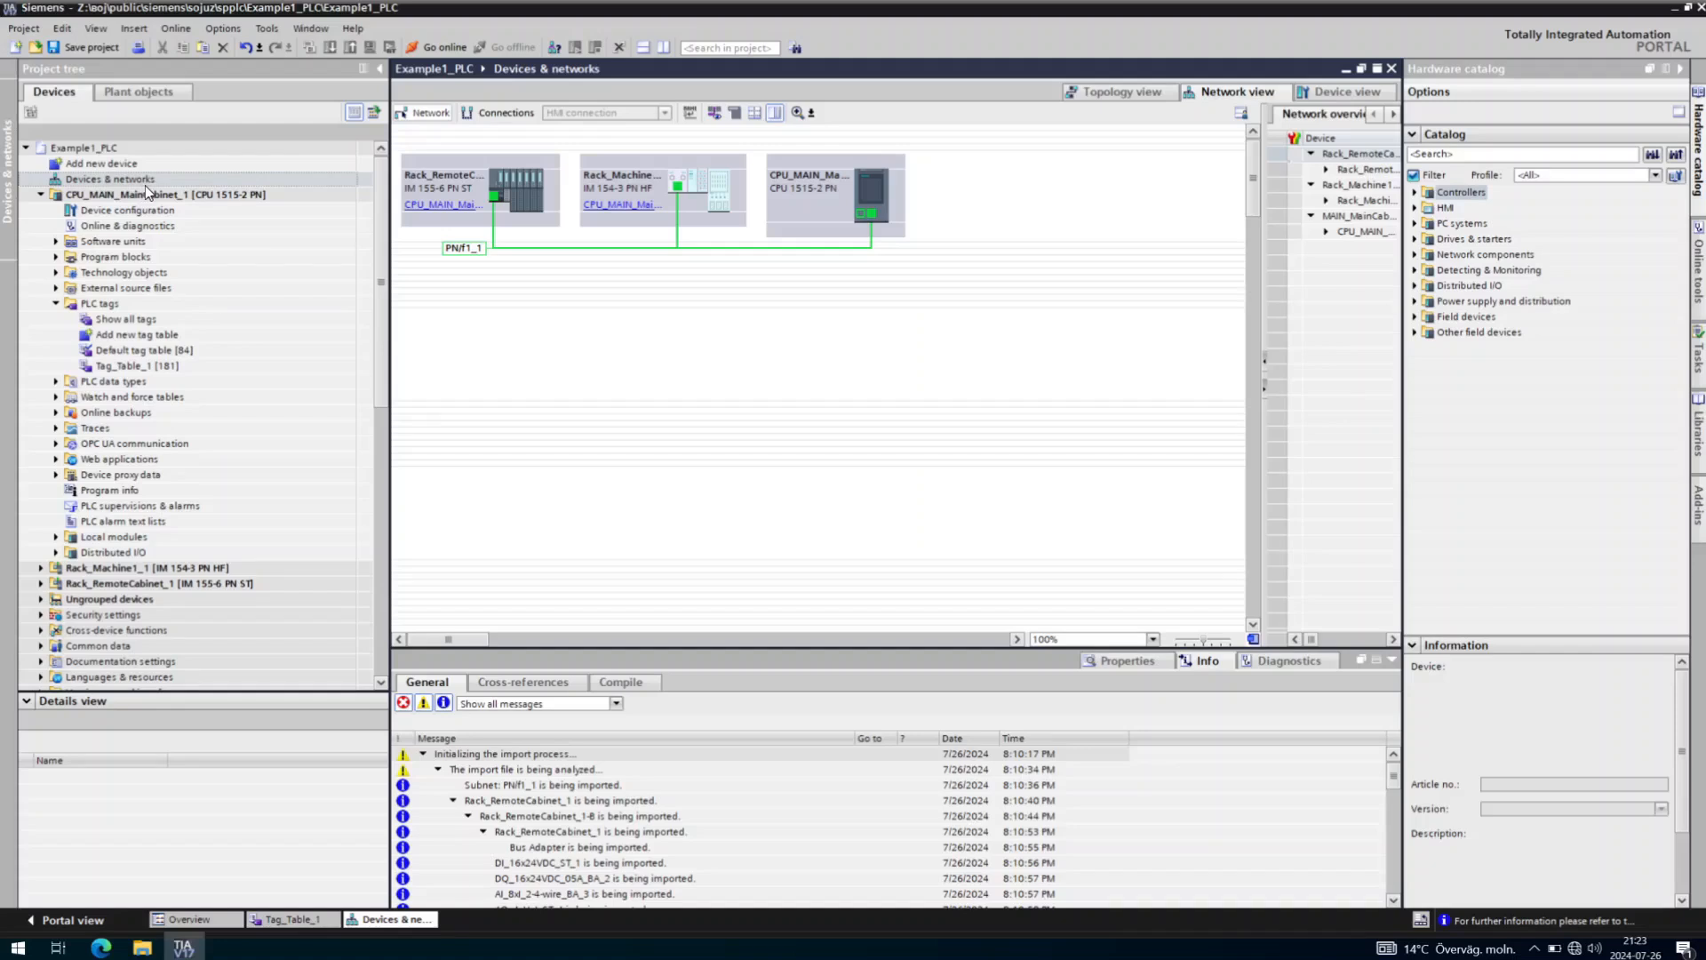
click(525, 201)
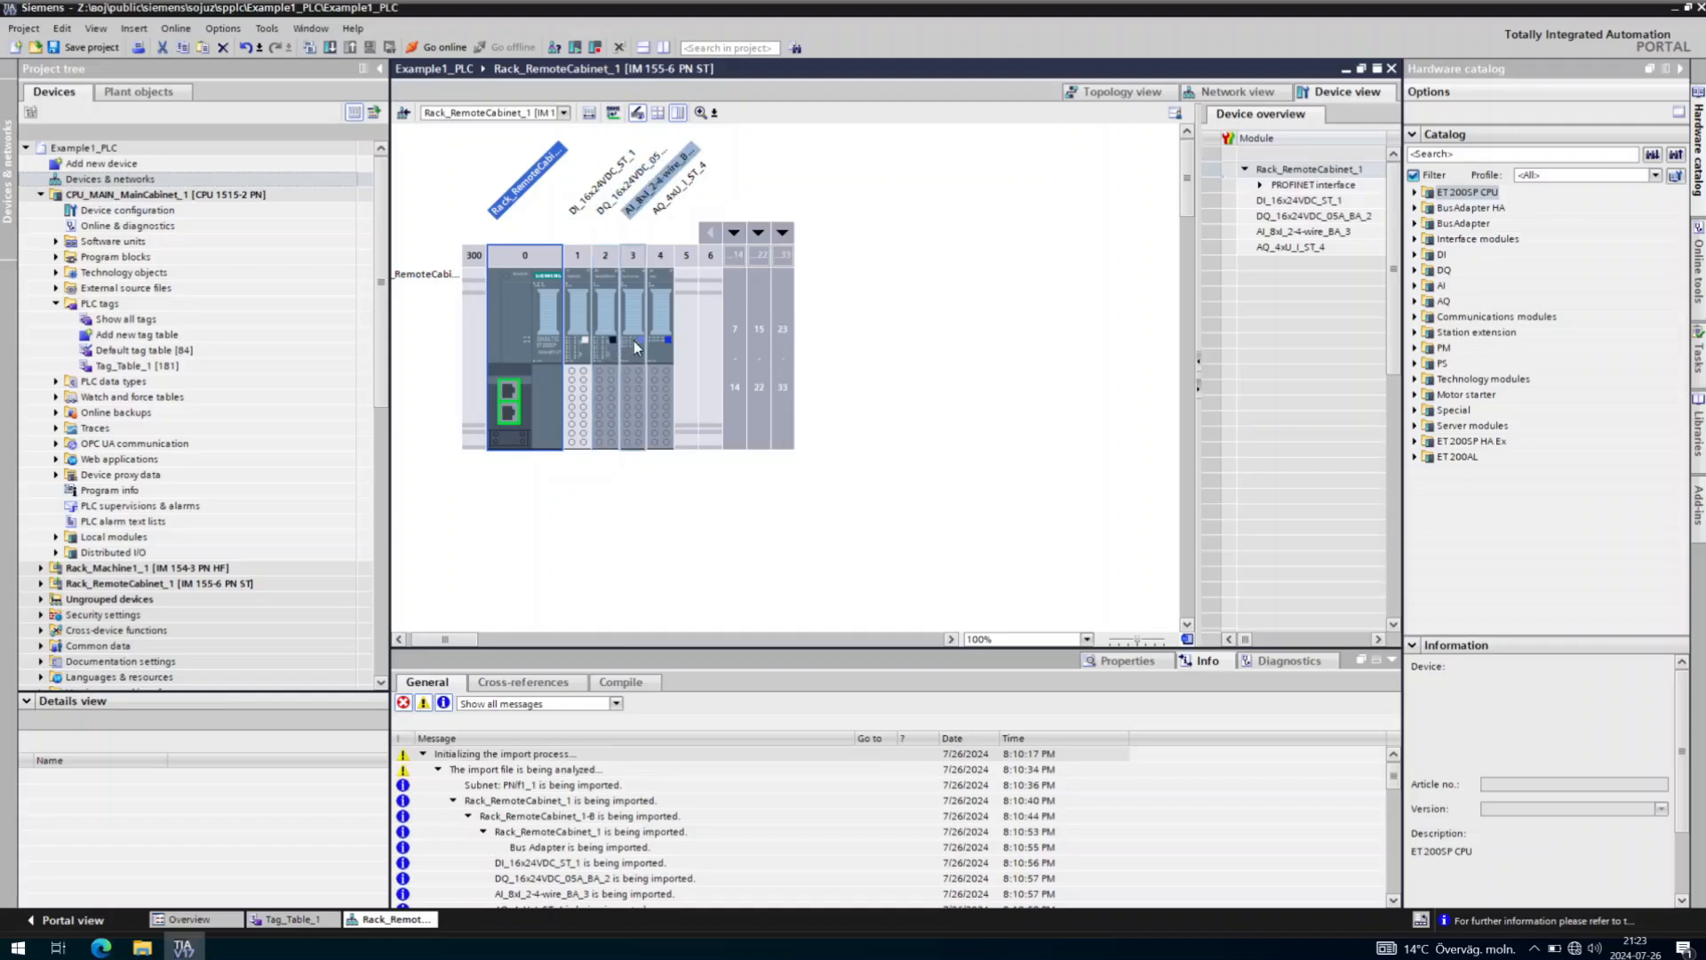
click(626, 354)
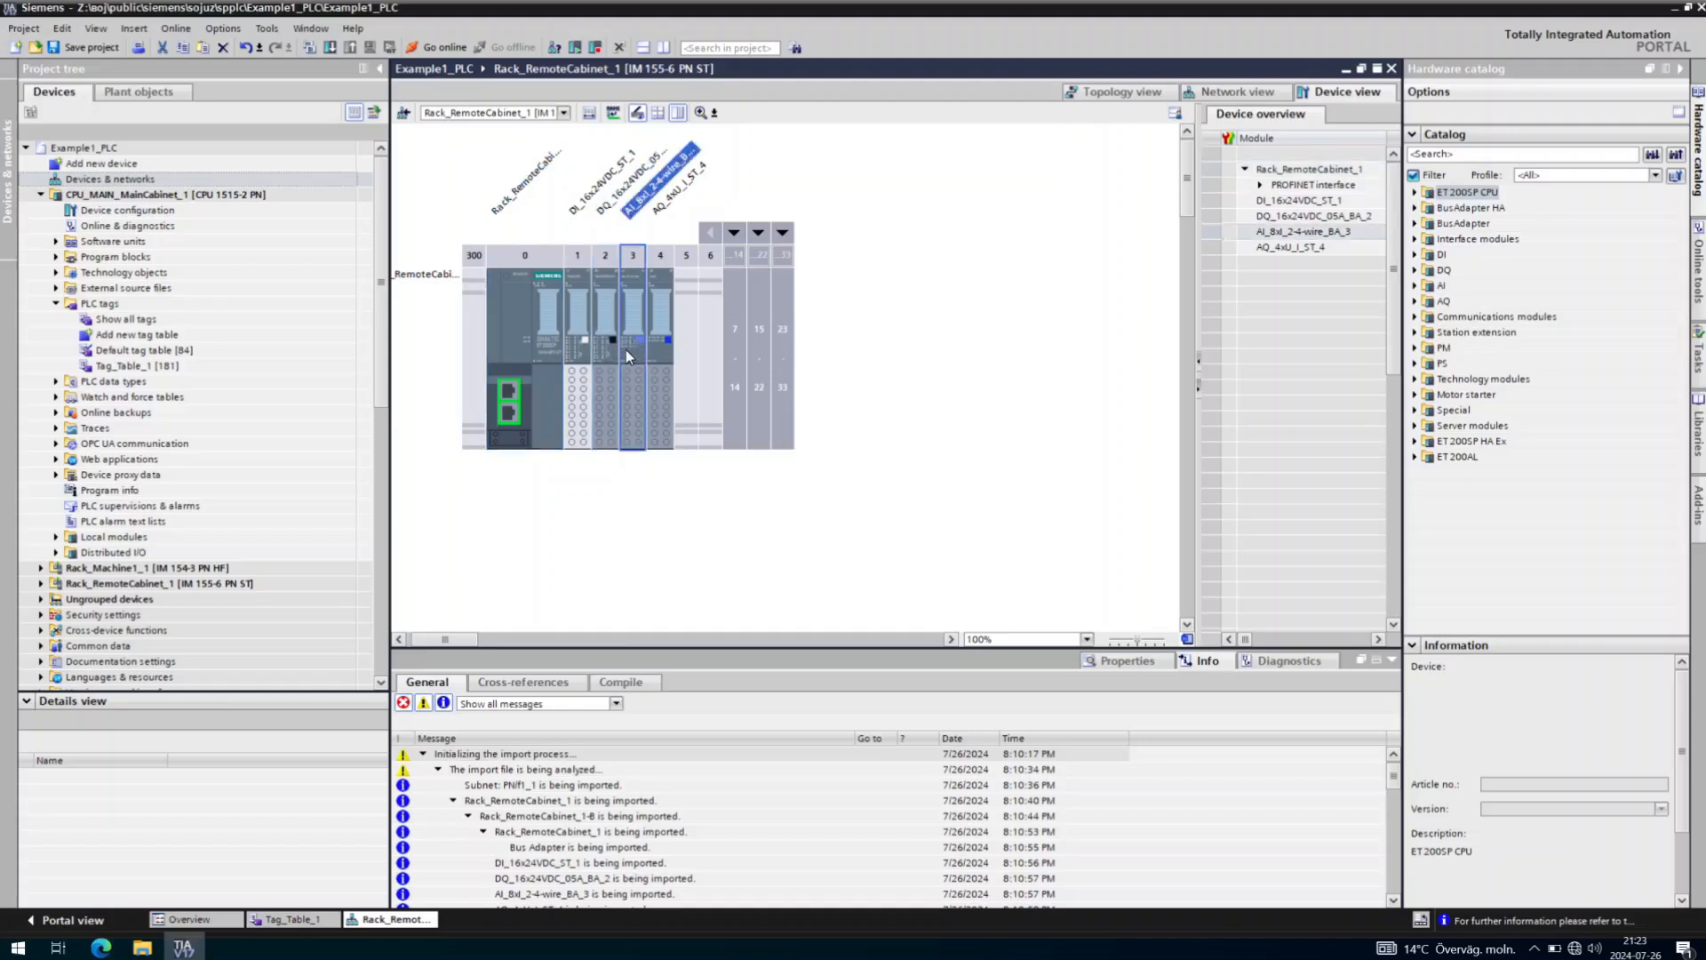
double_click(631, 344)
click(496, 681)
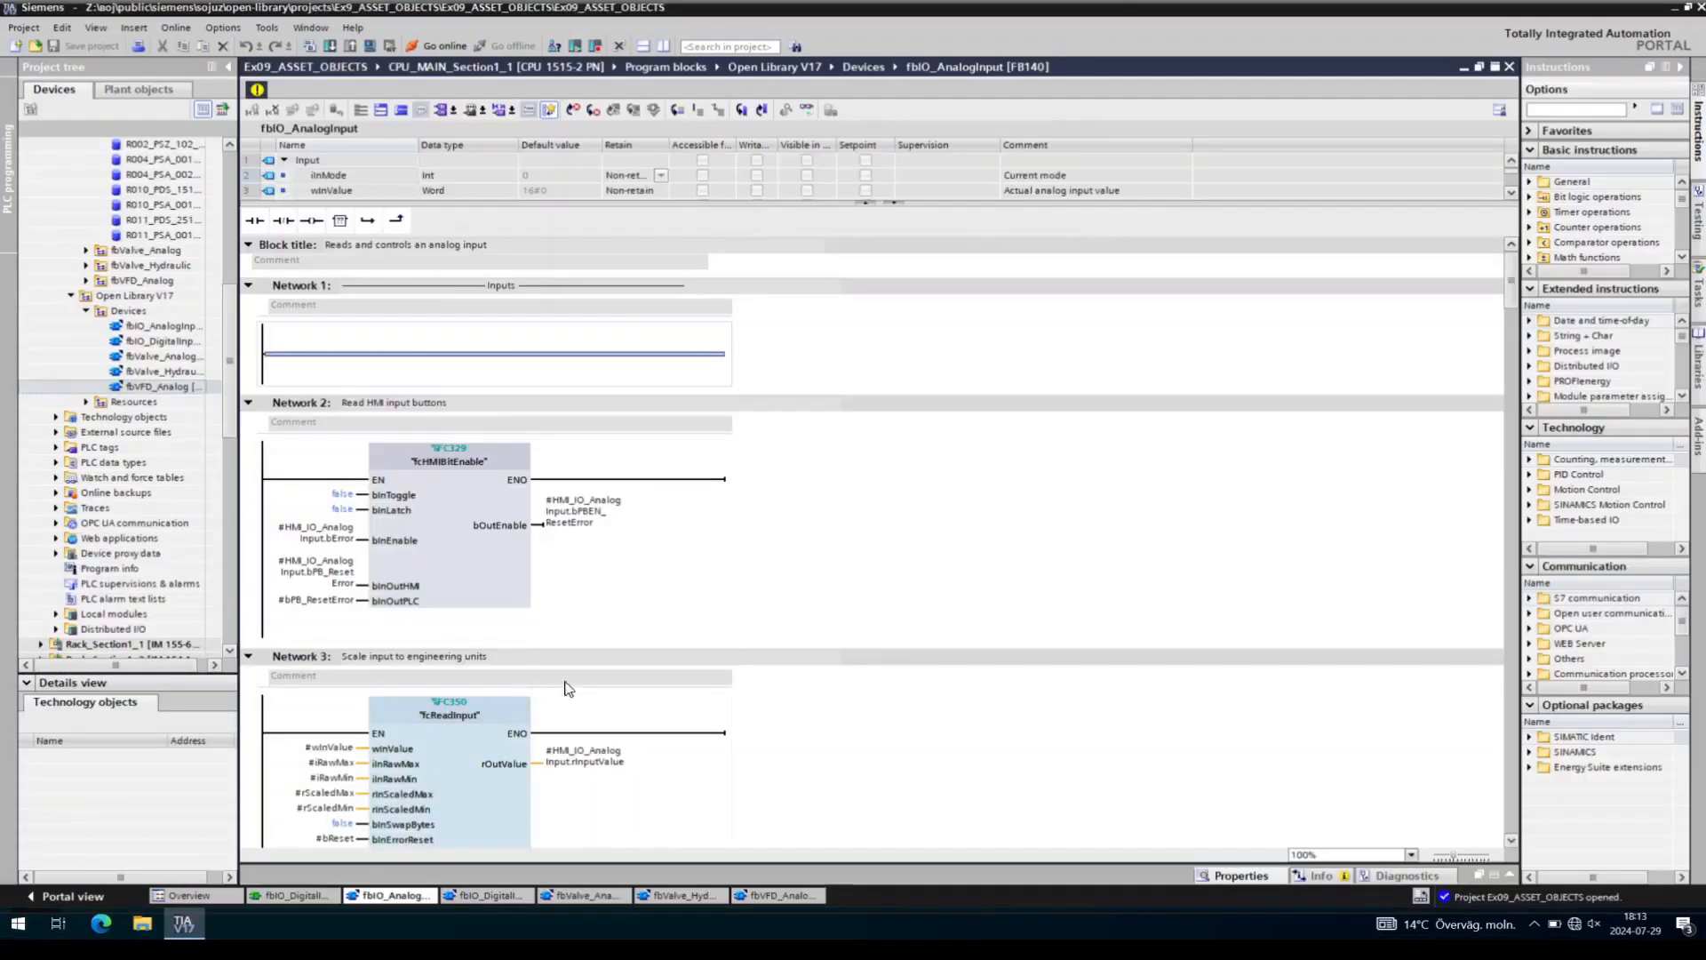
scroll(568, 684, down, 6)
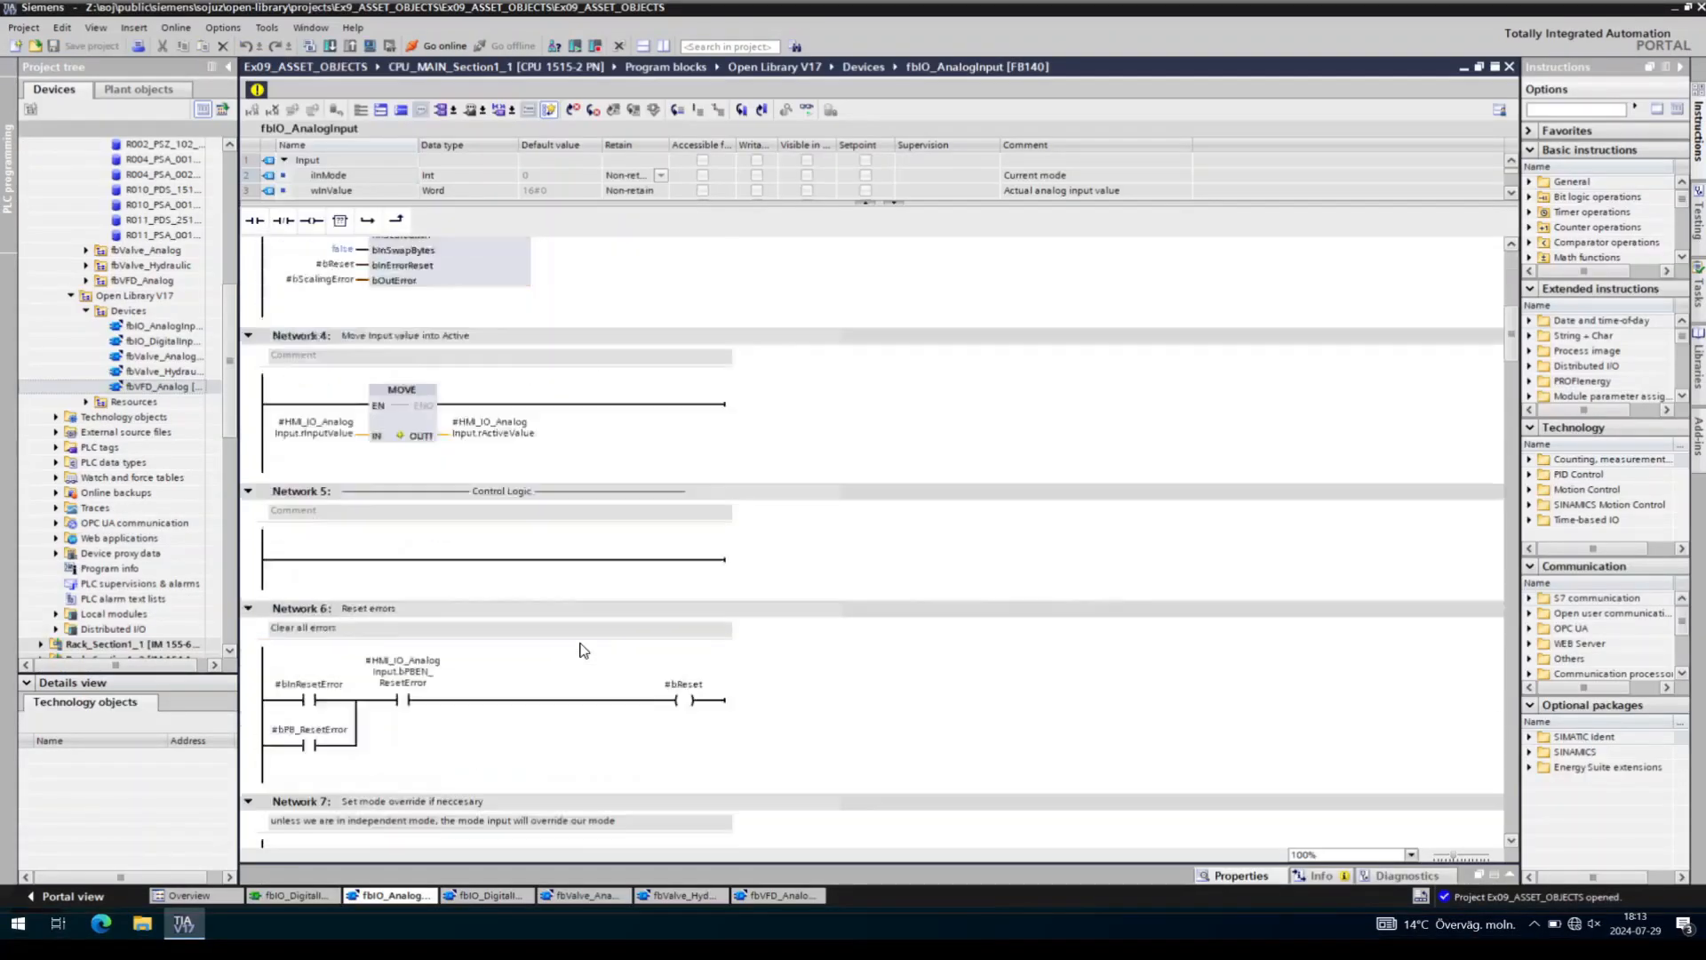
scroll(582, 650, down, 8)
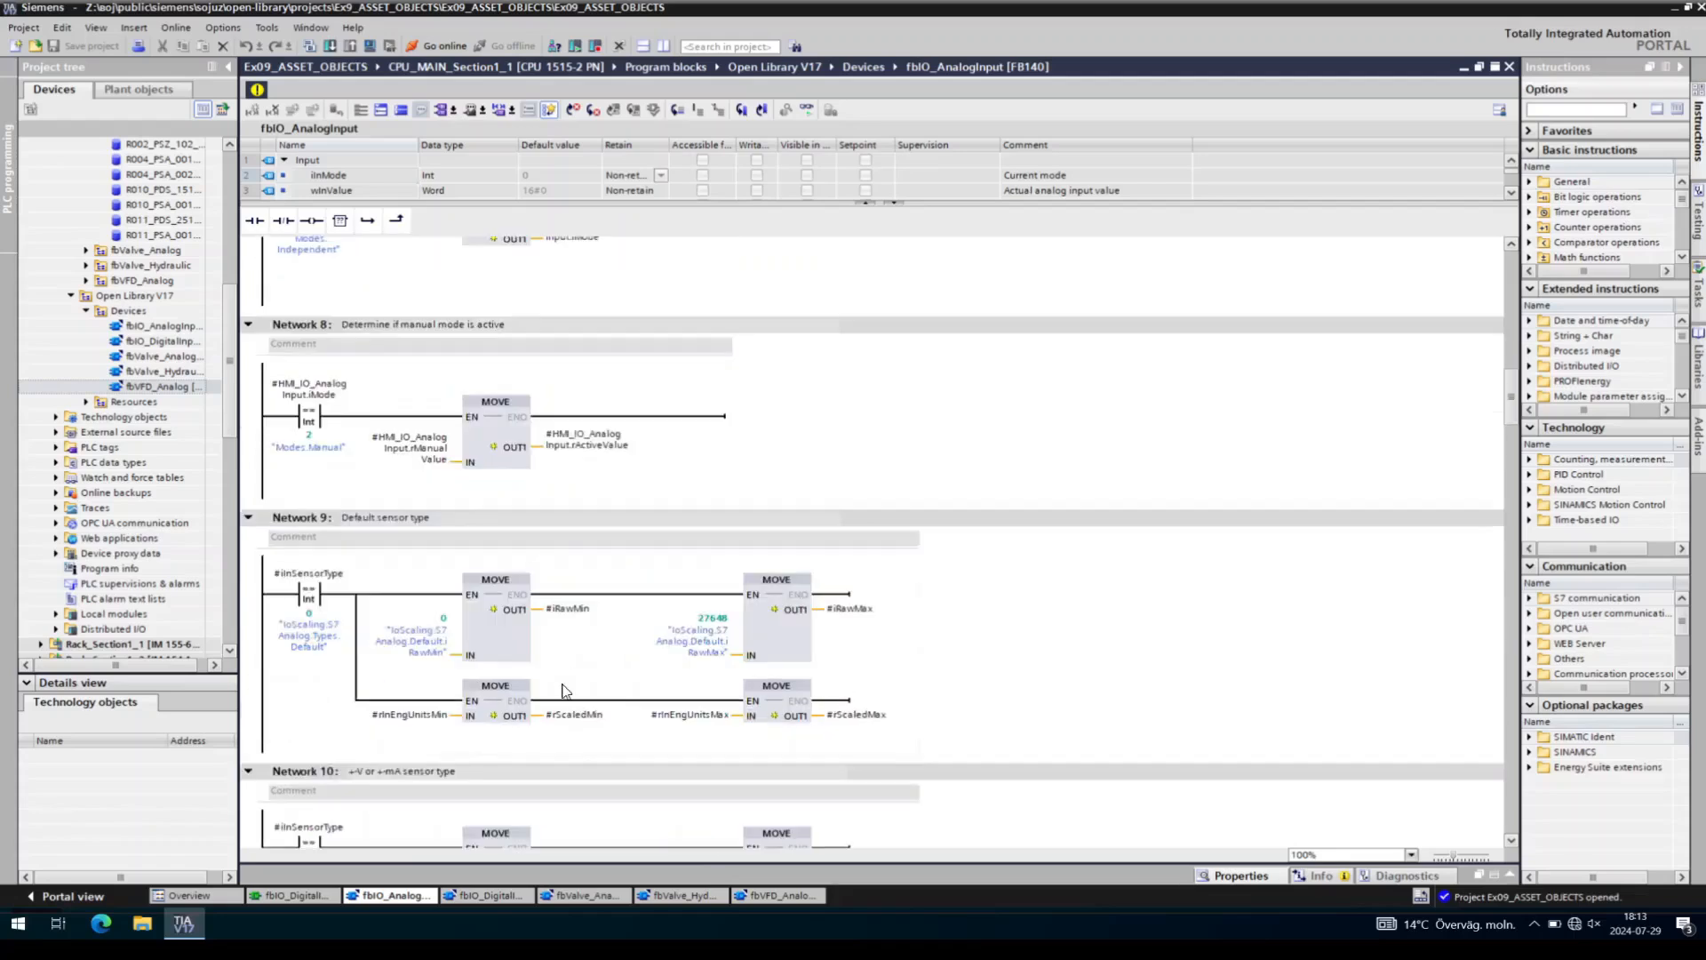
click(494, 895)
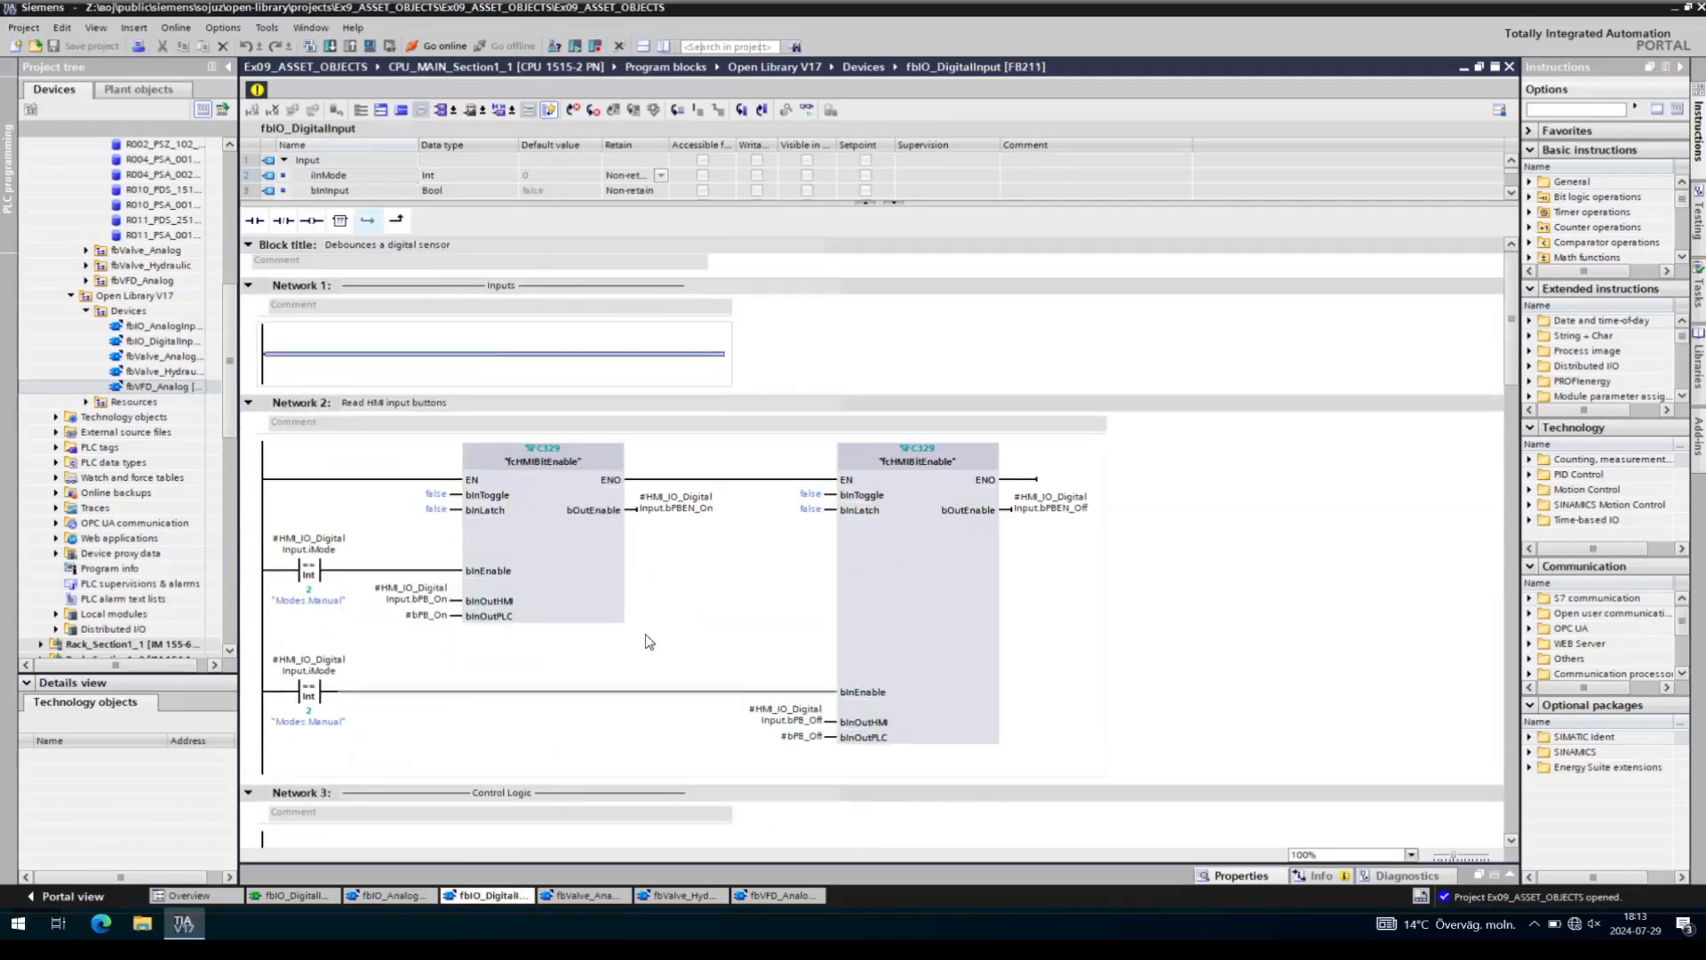
scroll(686, 575, down, 5)
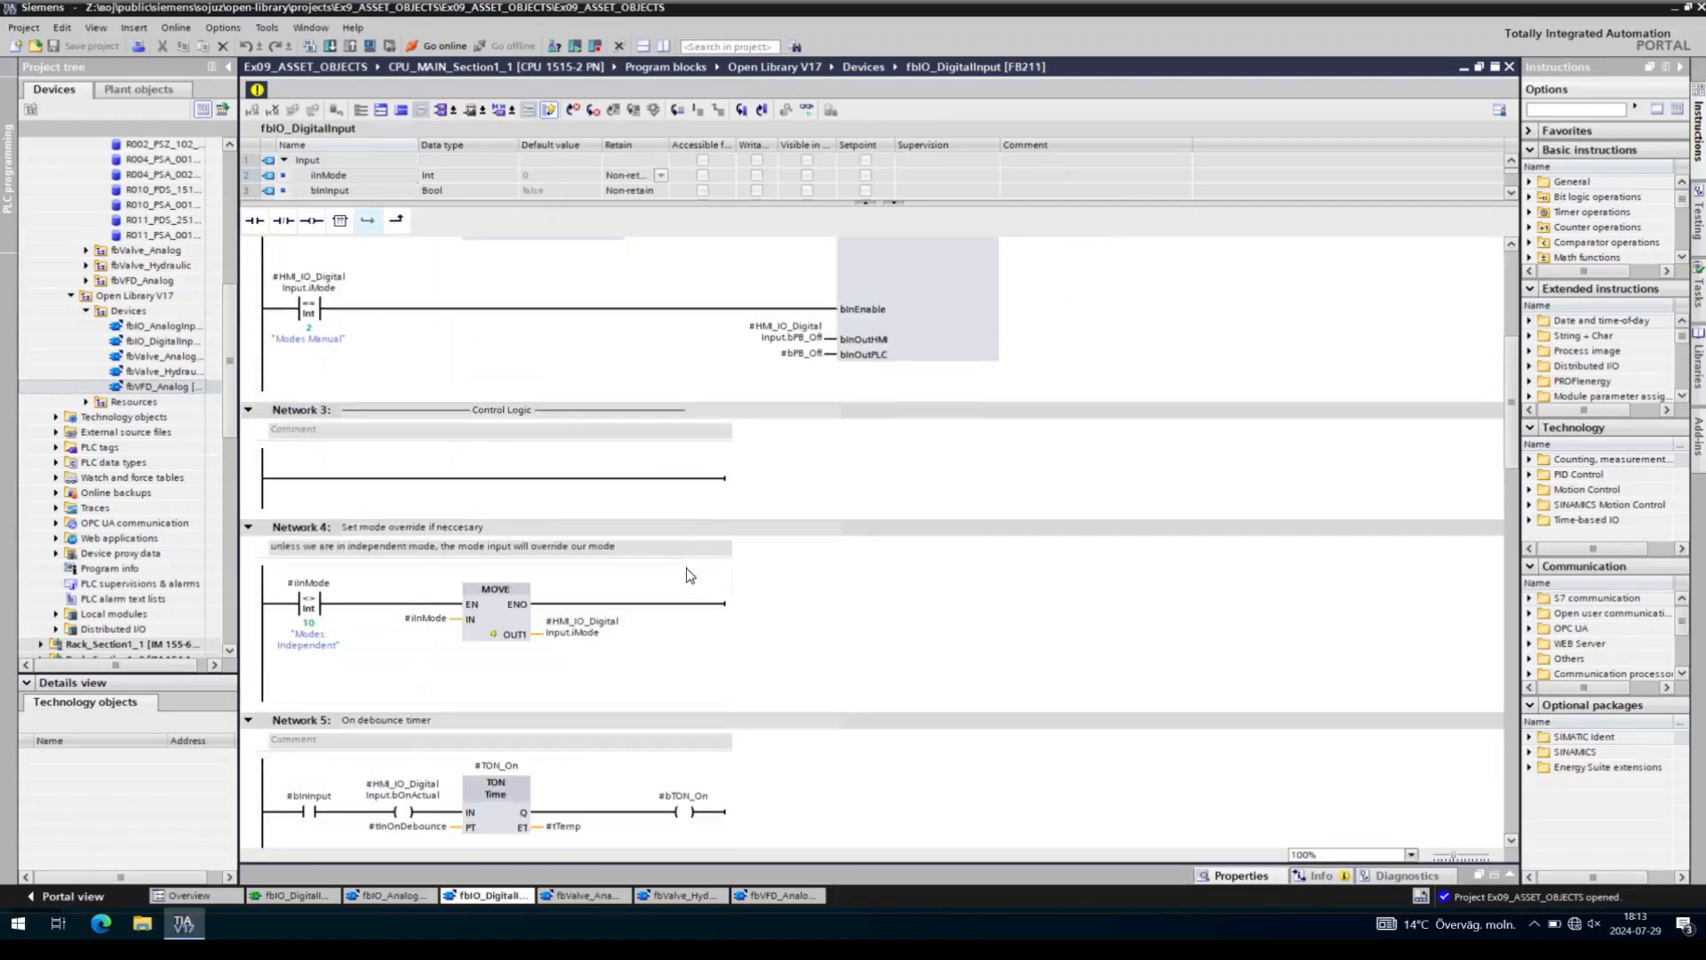